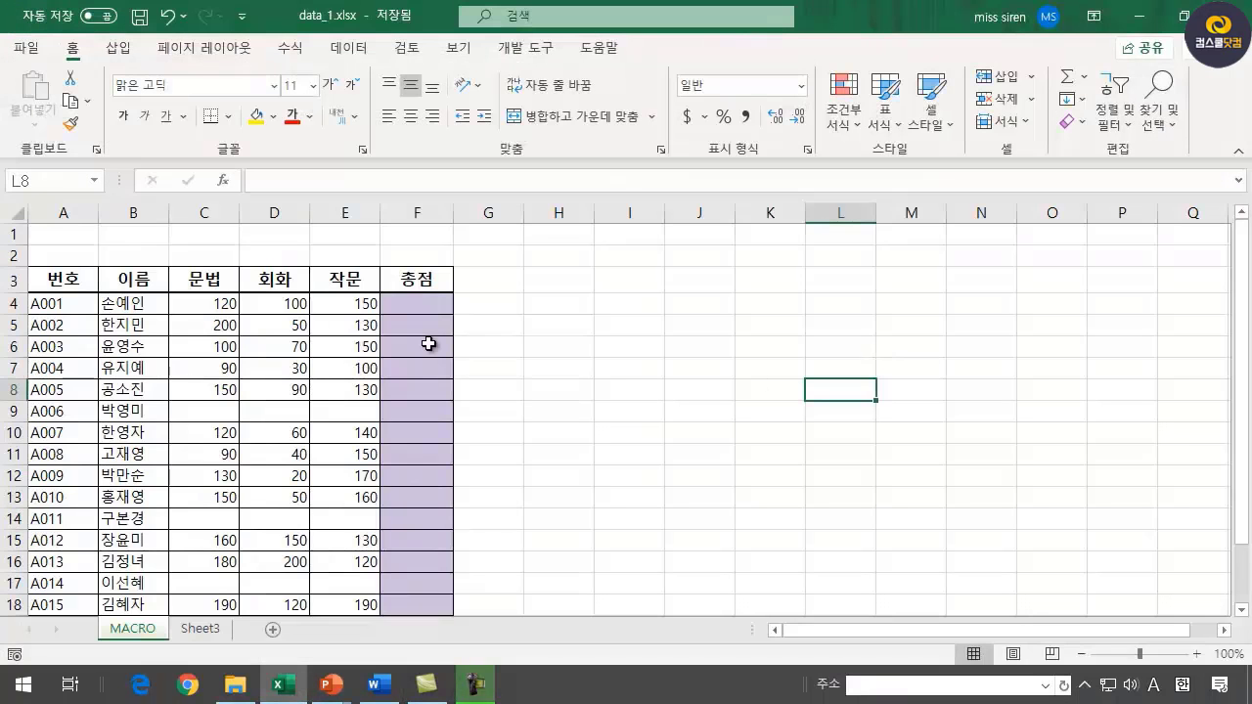
click(584, 458)
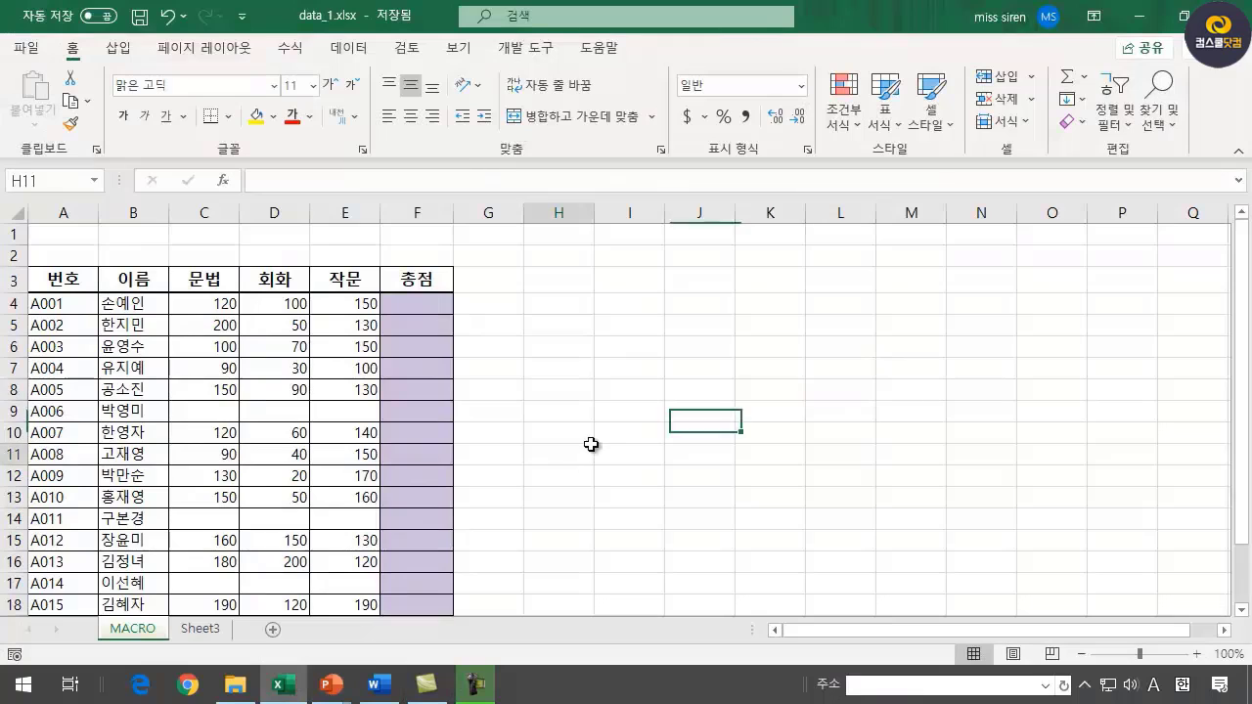
click(585, 354)
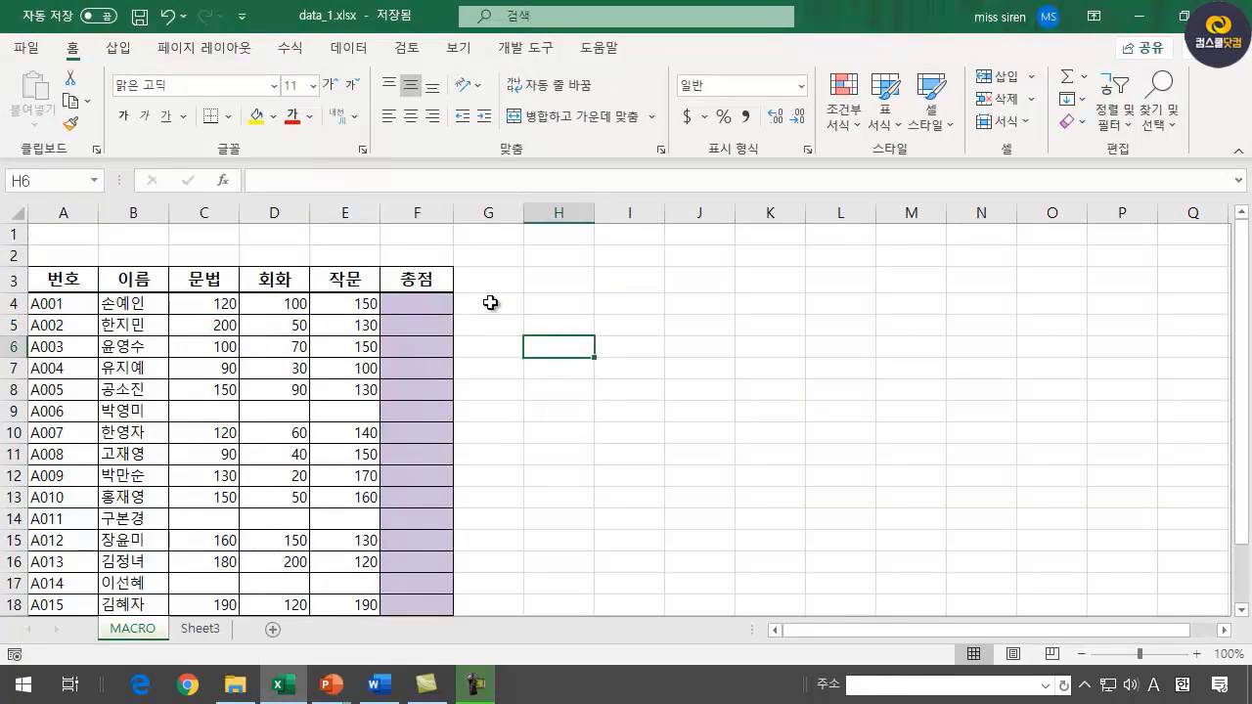
click(419, 303)
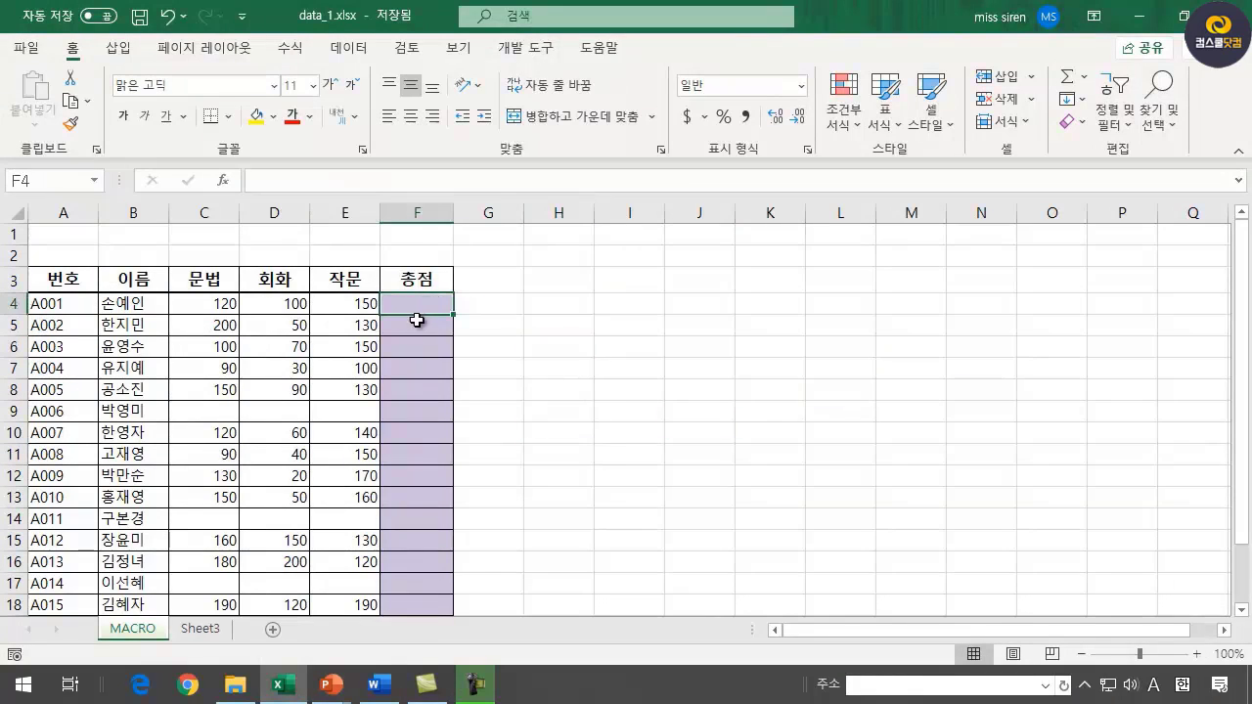
click(415, 325)
click(421, 393)
click(423, 498)
click(427, 587)
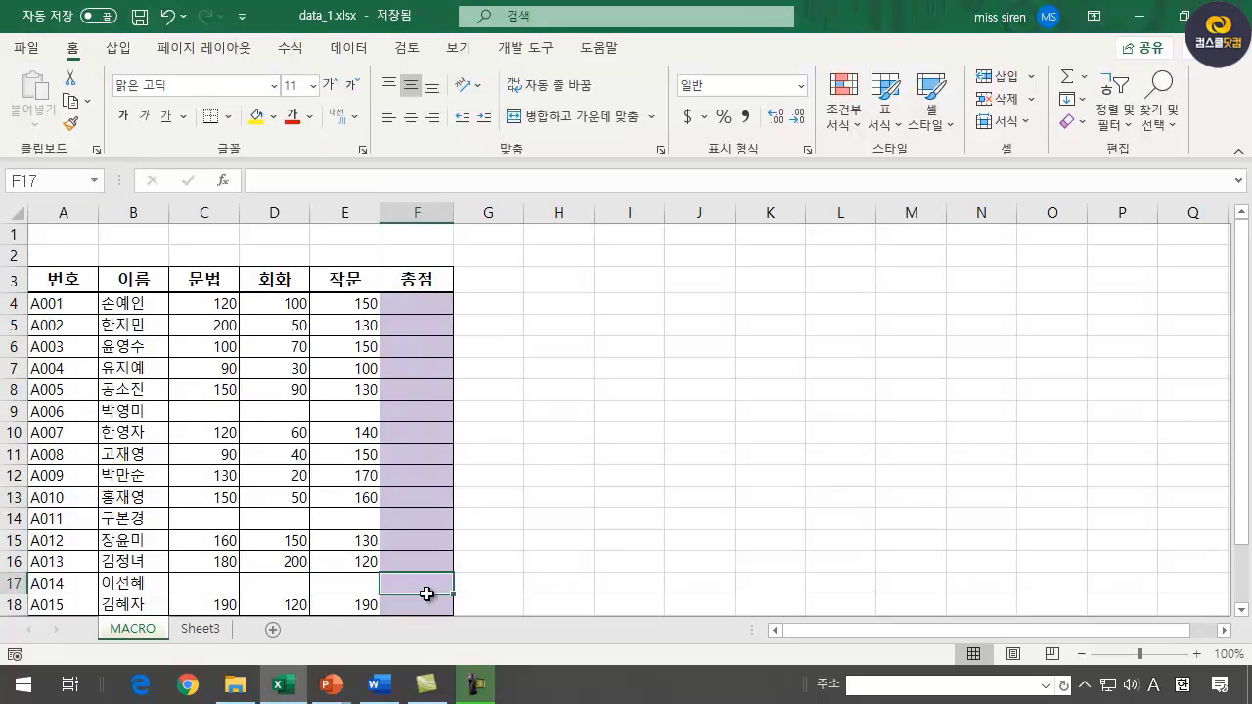
click(422, 604)
click(591, 440)
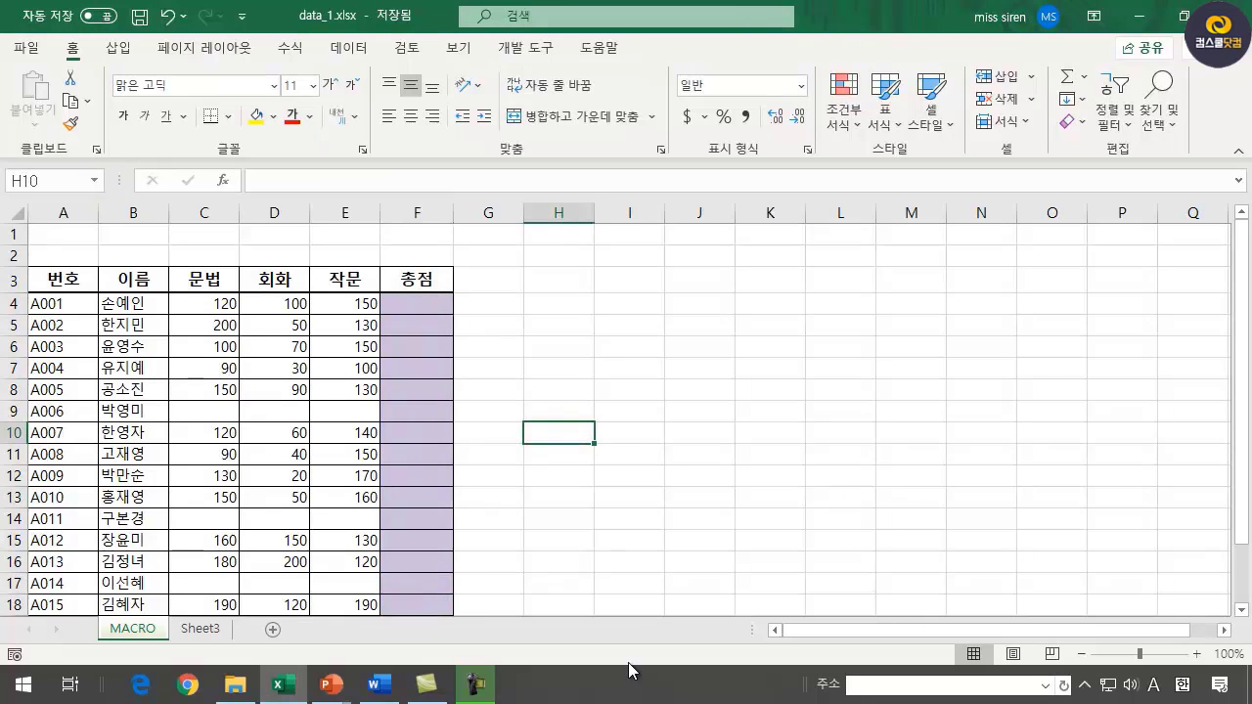
click(657, 538)
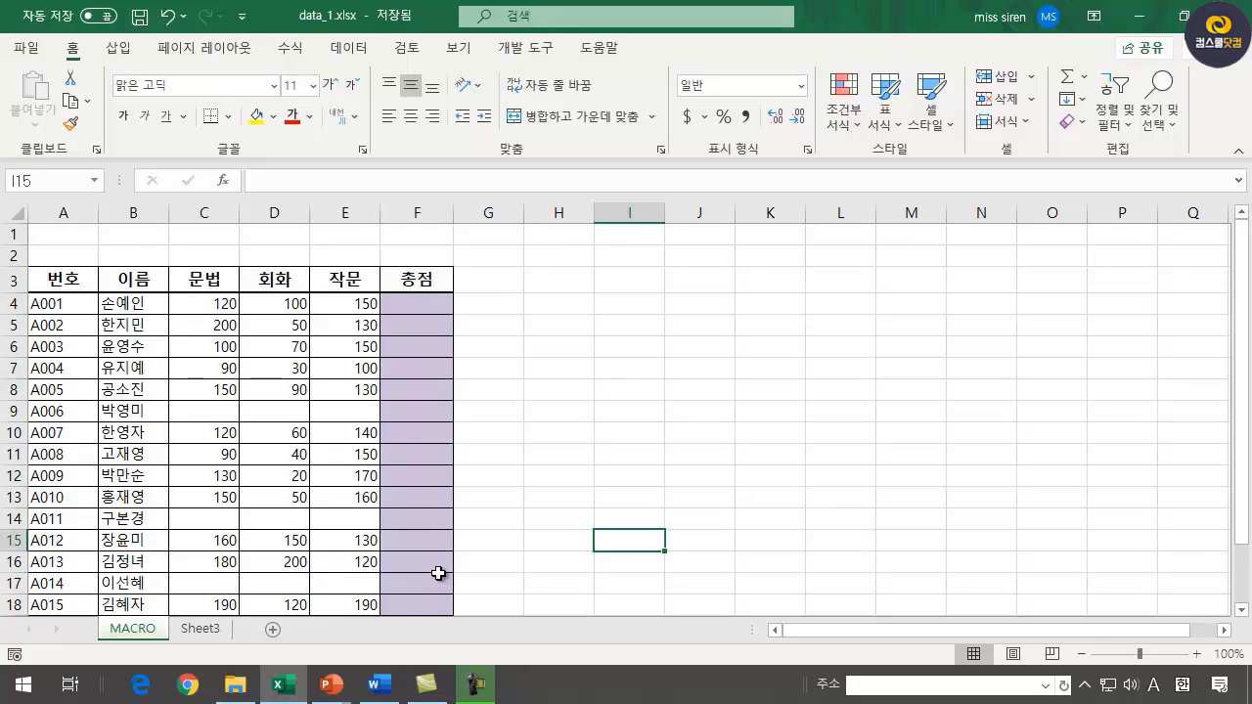
click(847, 408)
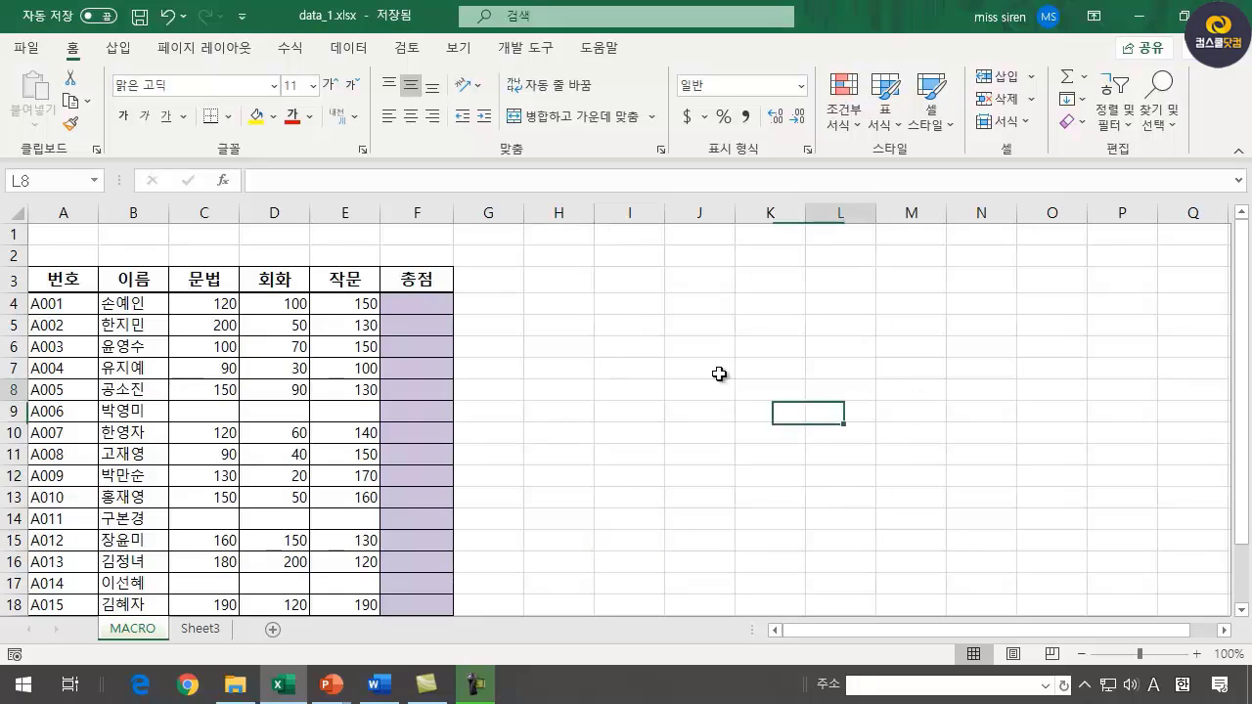
click(421, 309)
click(414, 333)
click(416, 368)
click(419, 475)
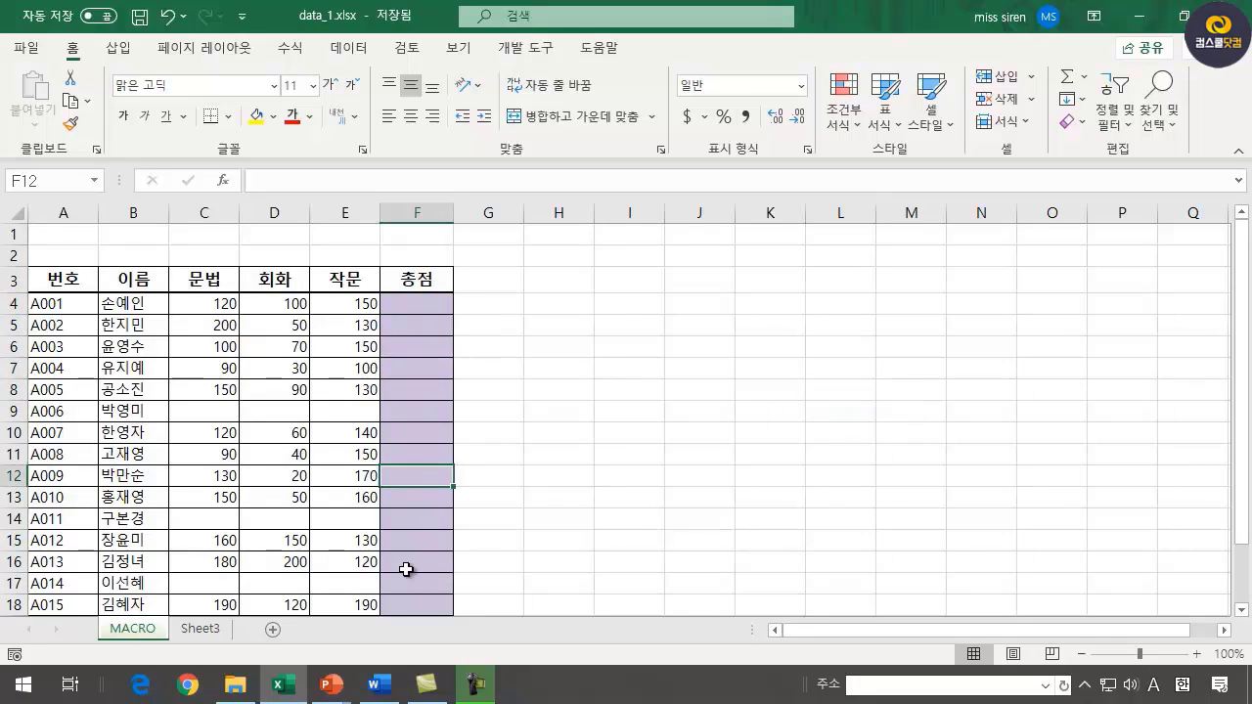
click(408, 562)
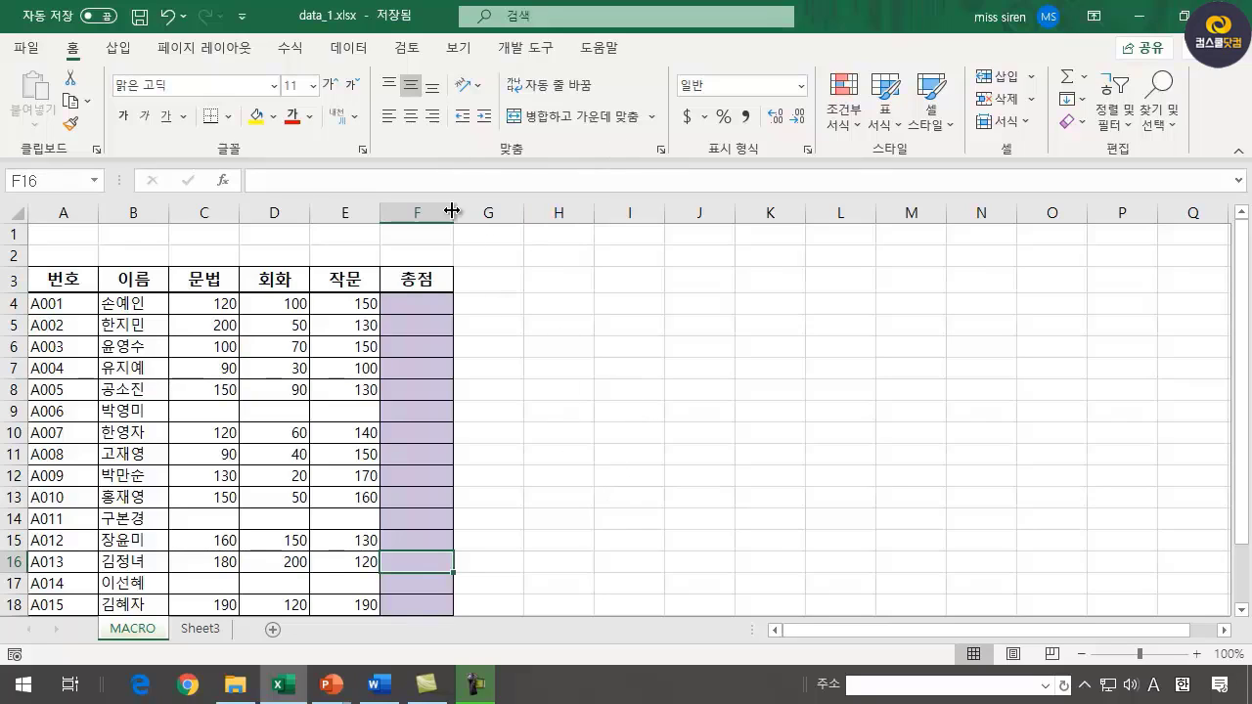
click(459, 49)
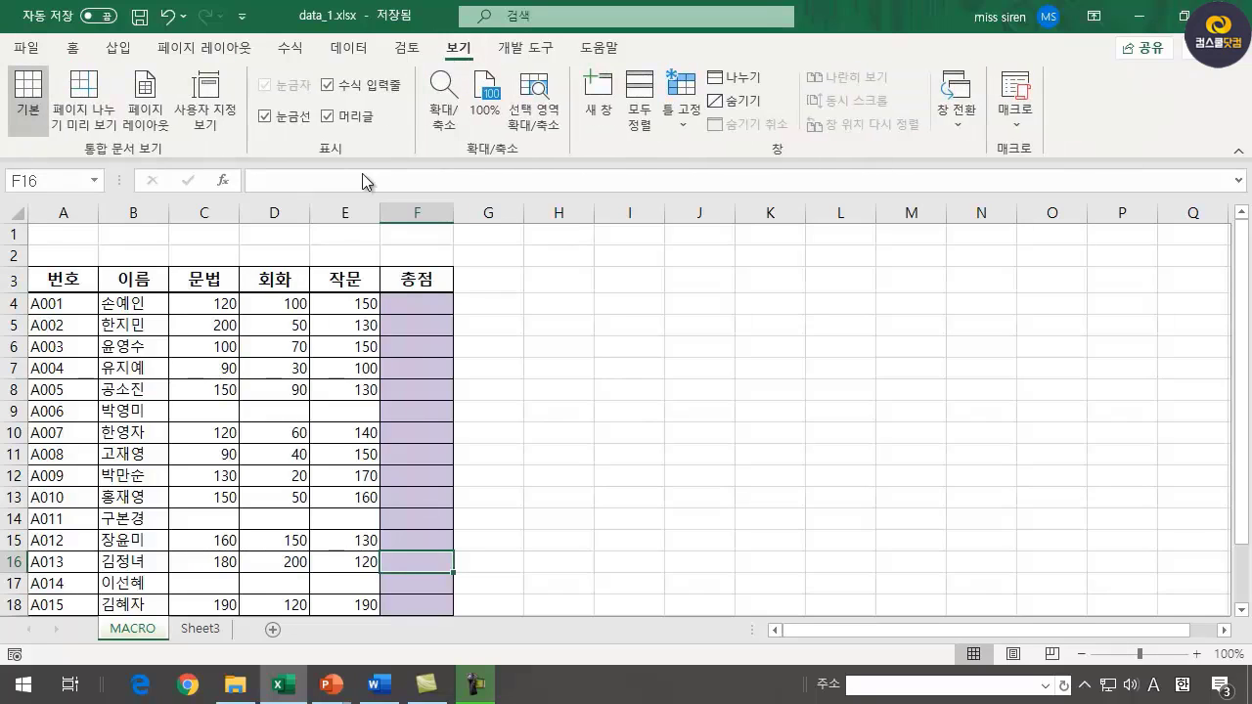
click(1017, 126)
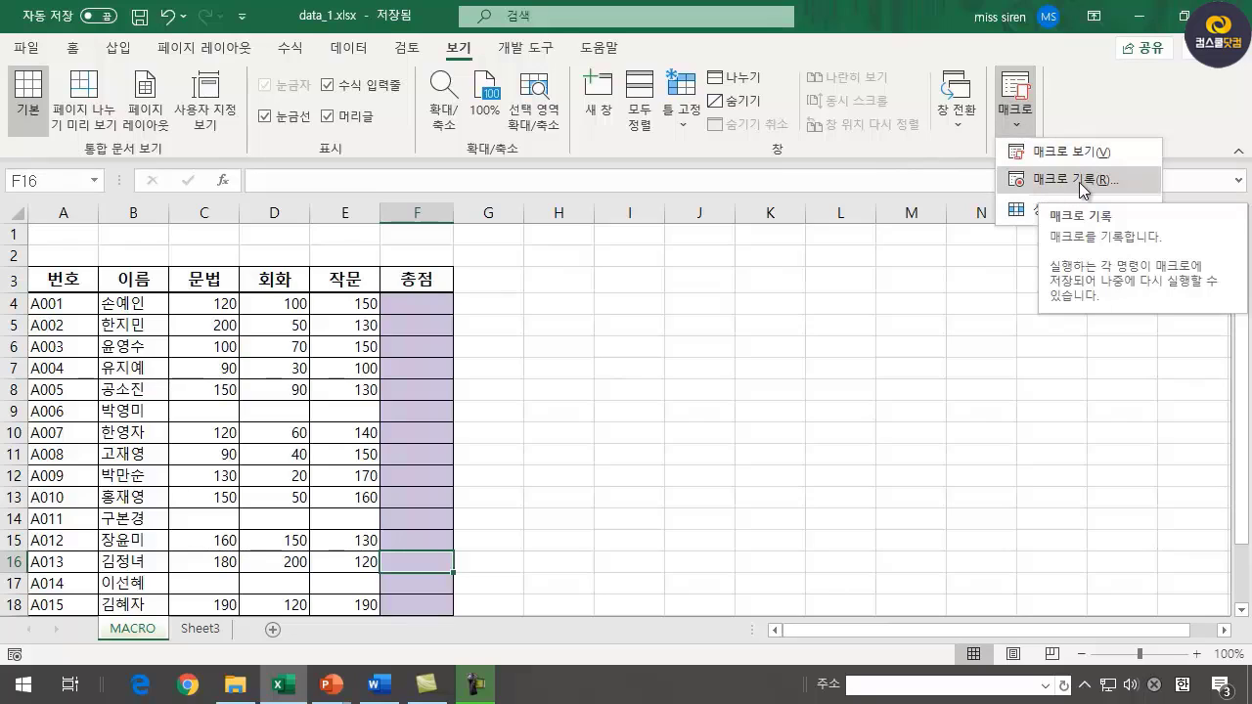
click(708, 324)
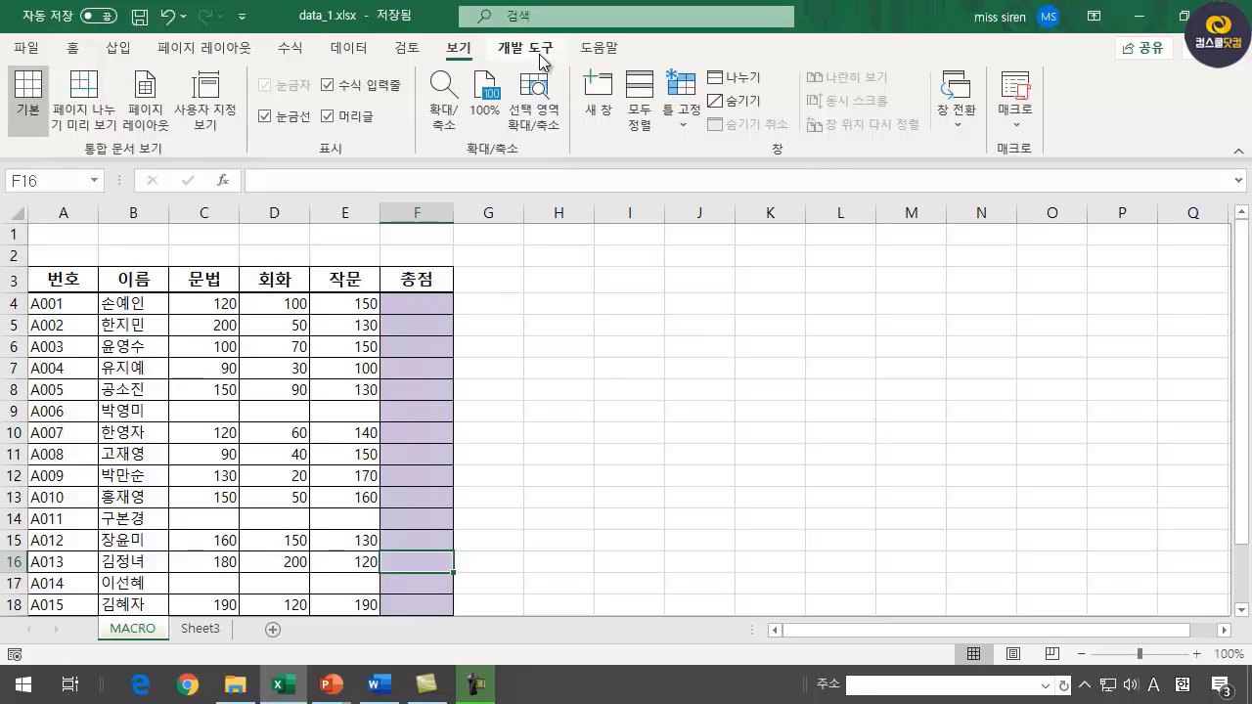
- Check in the ribbon customization options that the Developer (개발 도구) tab is enabled, and accept the options
click(29, 51)
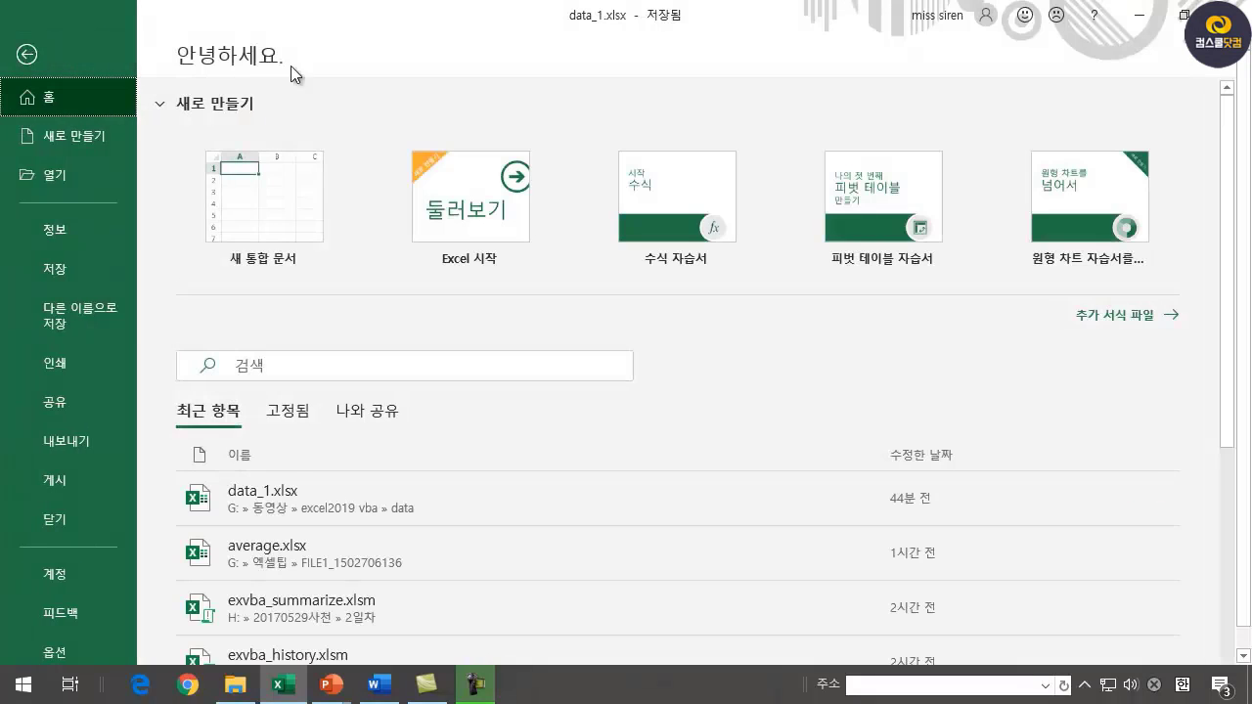
scroll(84, 474, down, 1)
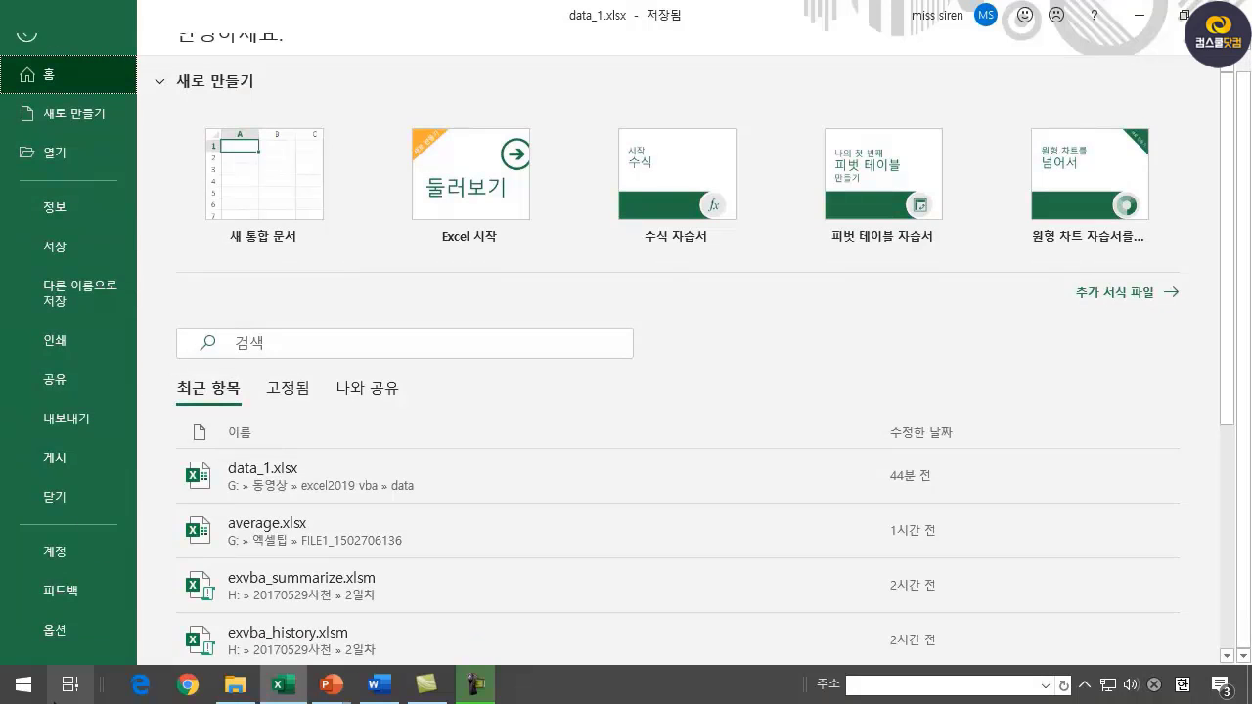
click(53, 632)
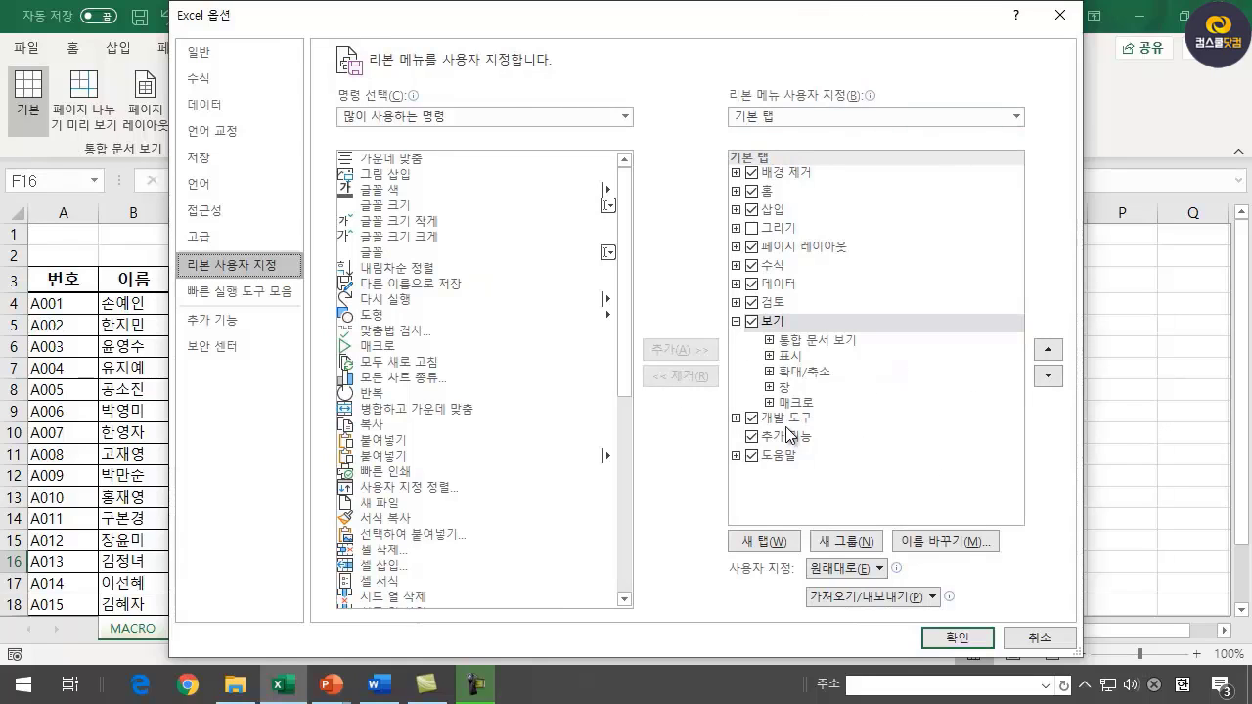
click(750, 419)
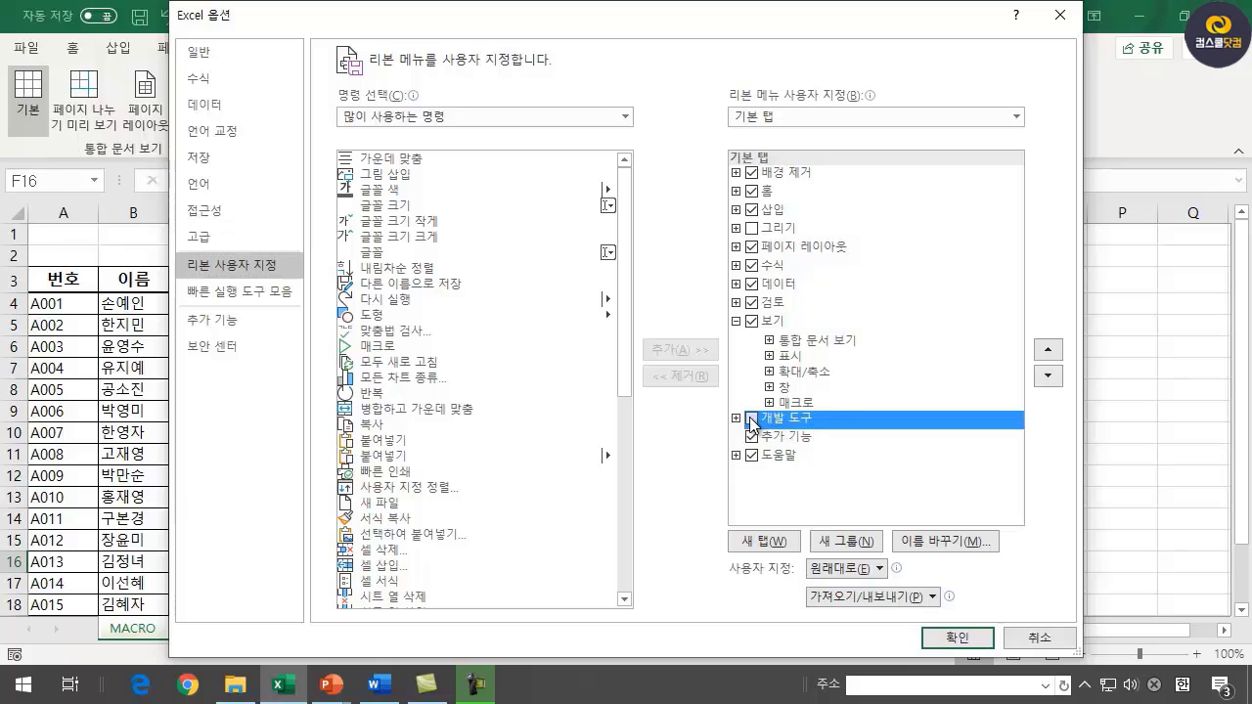
click(751, 418)
click(971, 637)
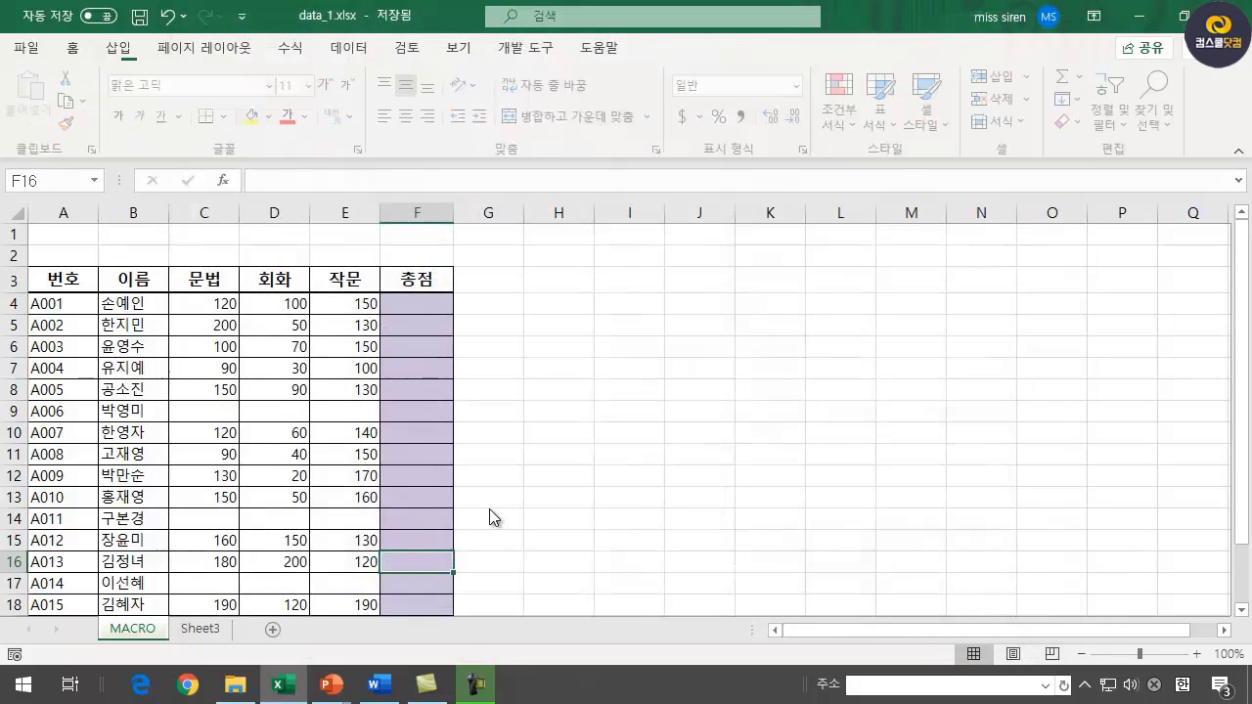
- Start recording a macro named 총점계산, stored in the current workbook (현재 통합 문서)
click(533, 49)
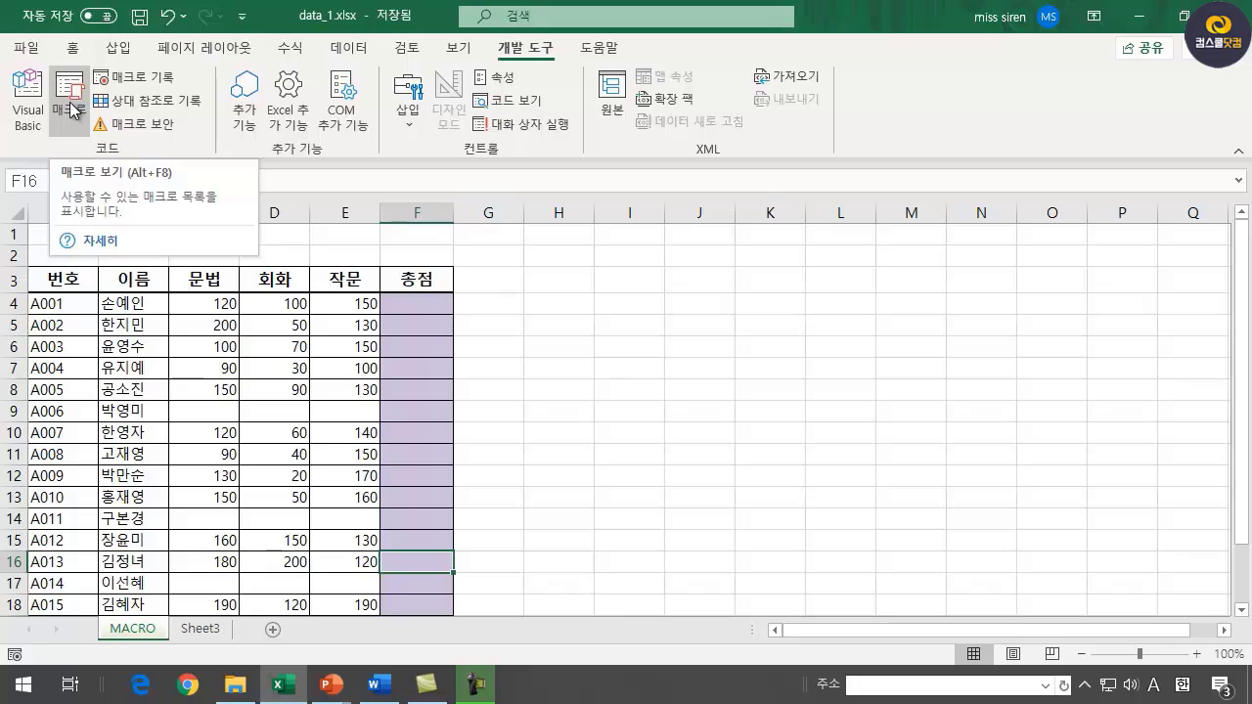
click(154, 86)
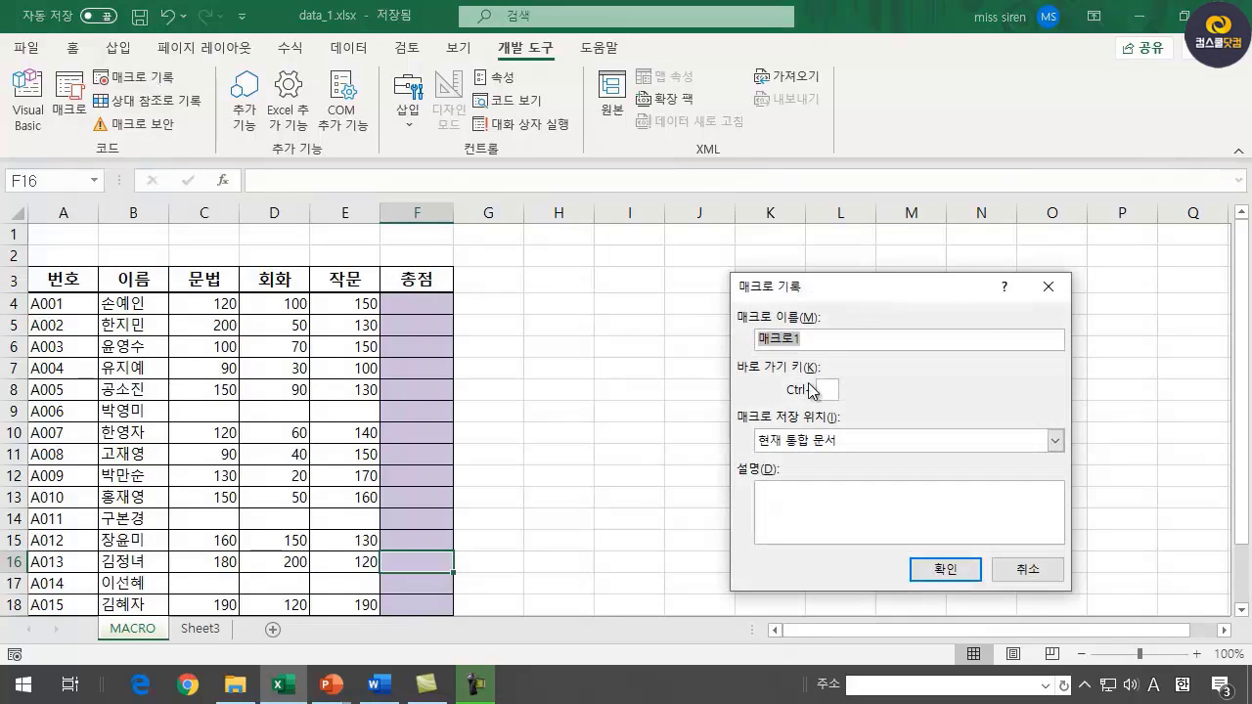
drag(798, 287, 580, 240)
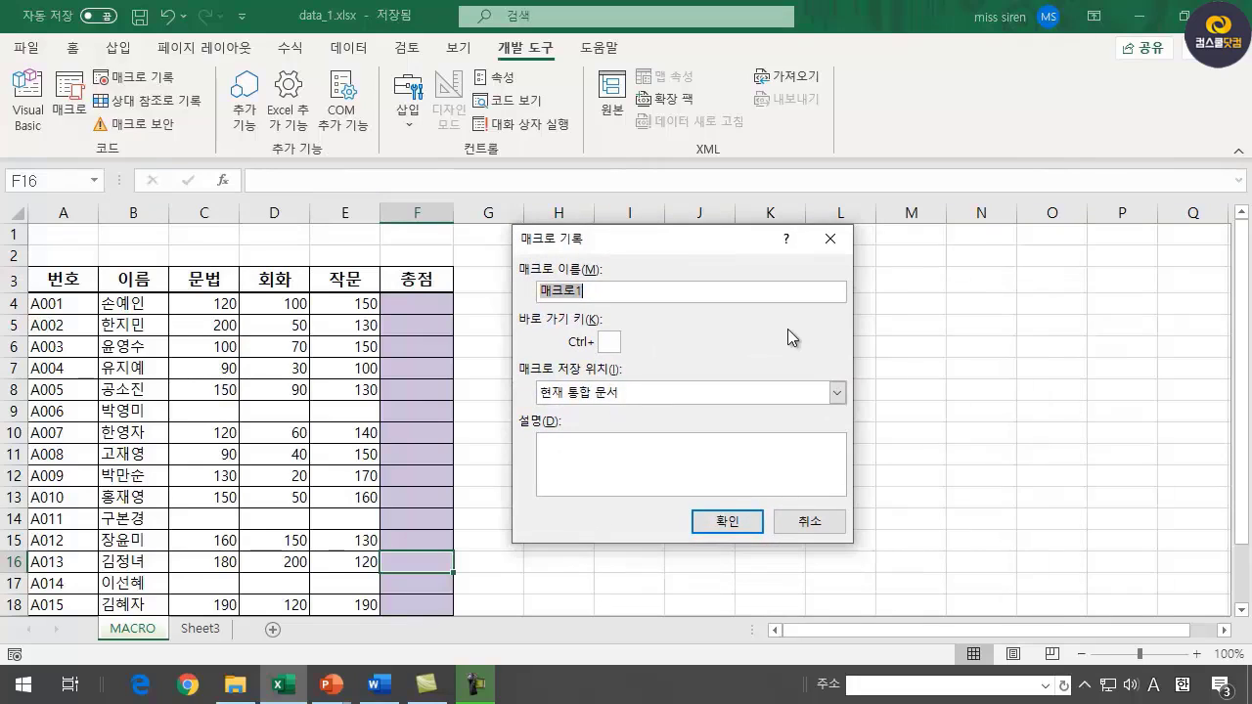
text(c총점ㄱ)
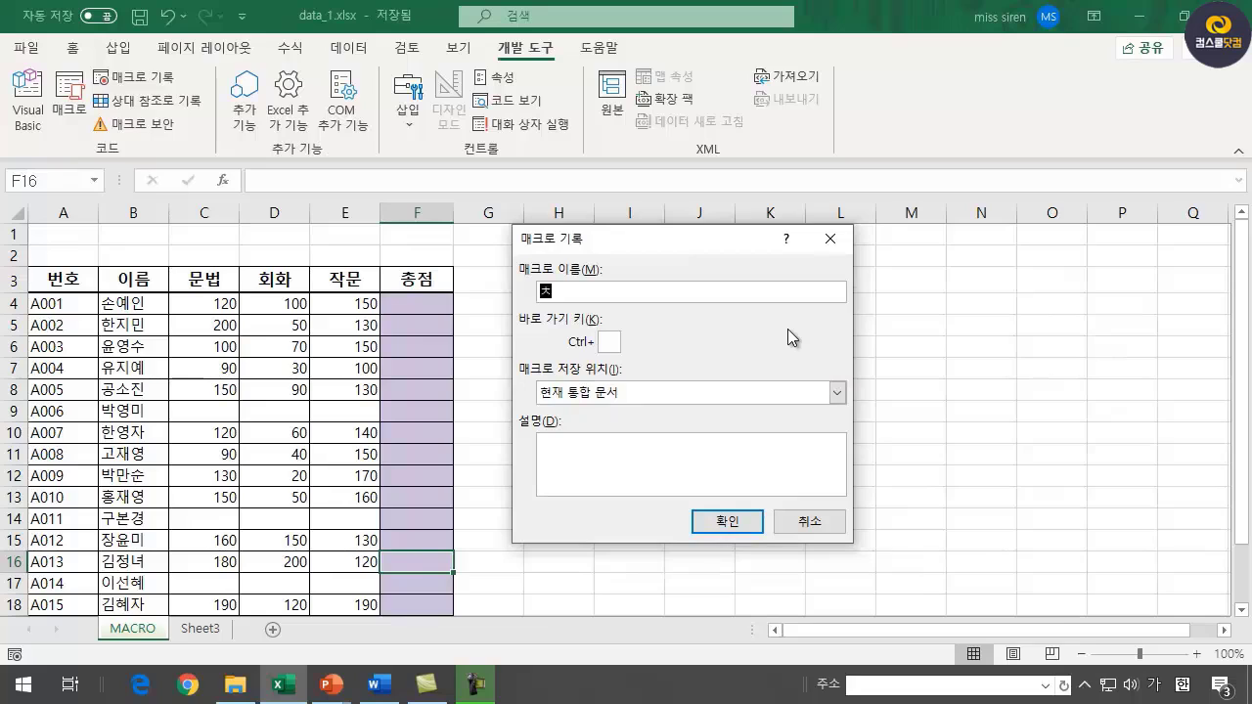
text(계산)
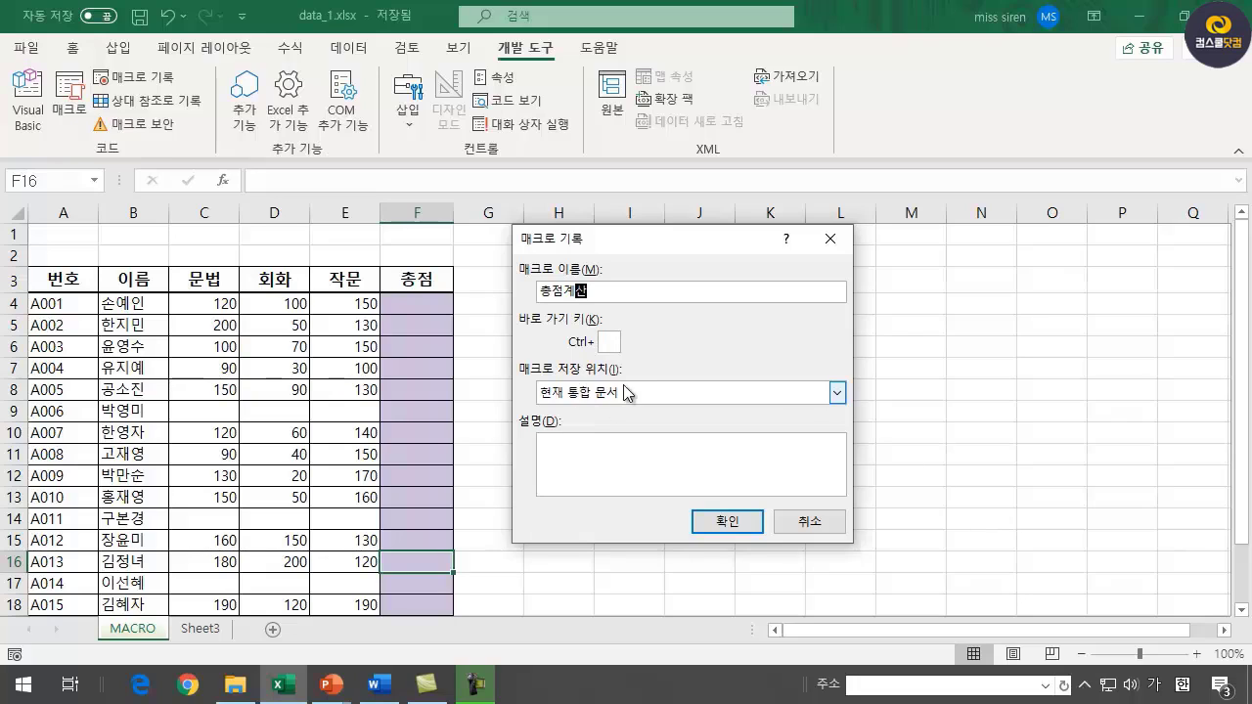
click(836, 393)
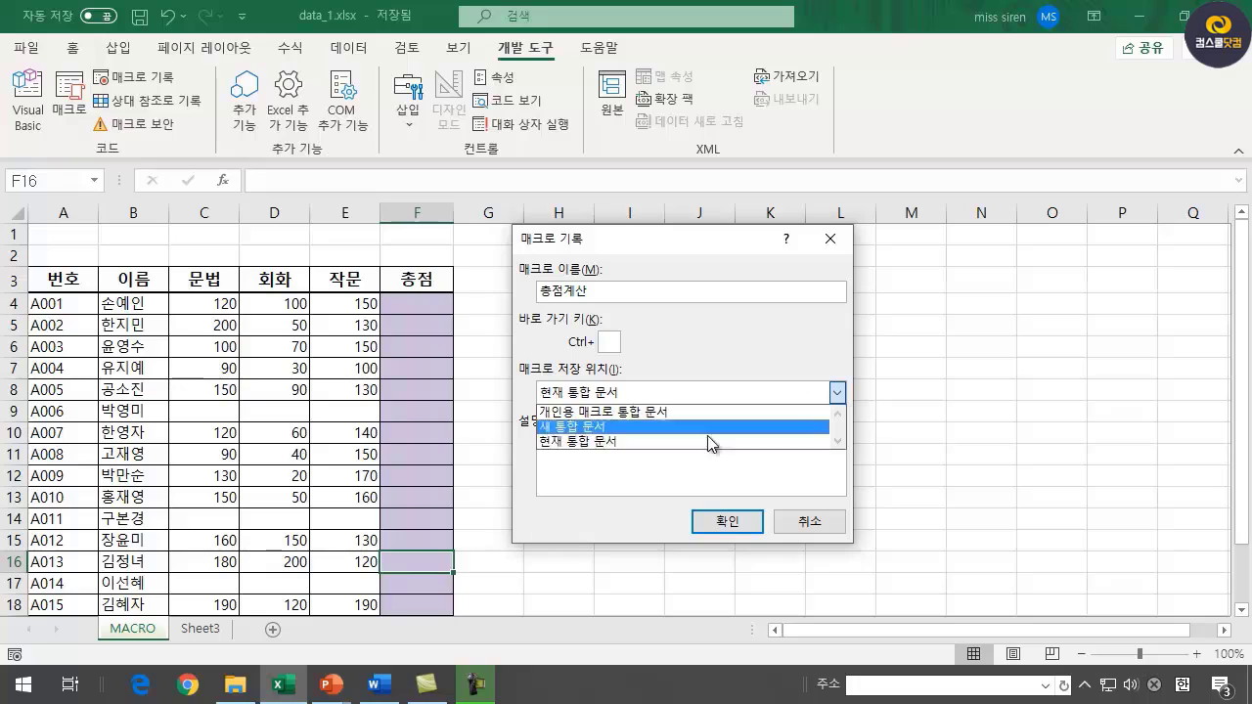
click(606, 432)
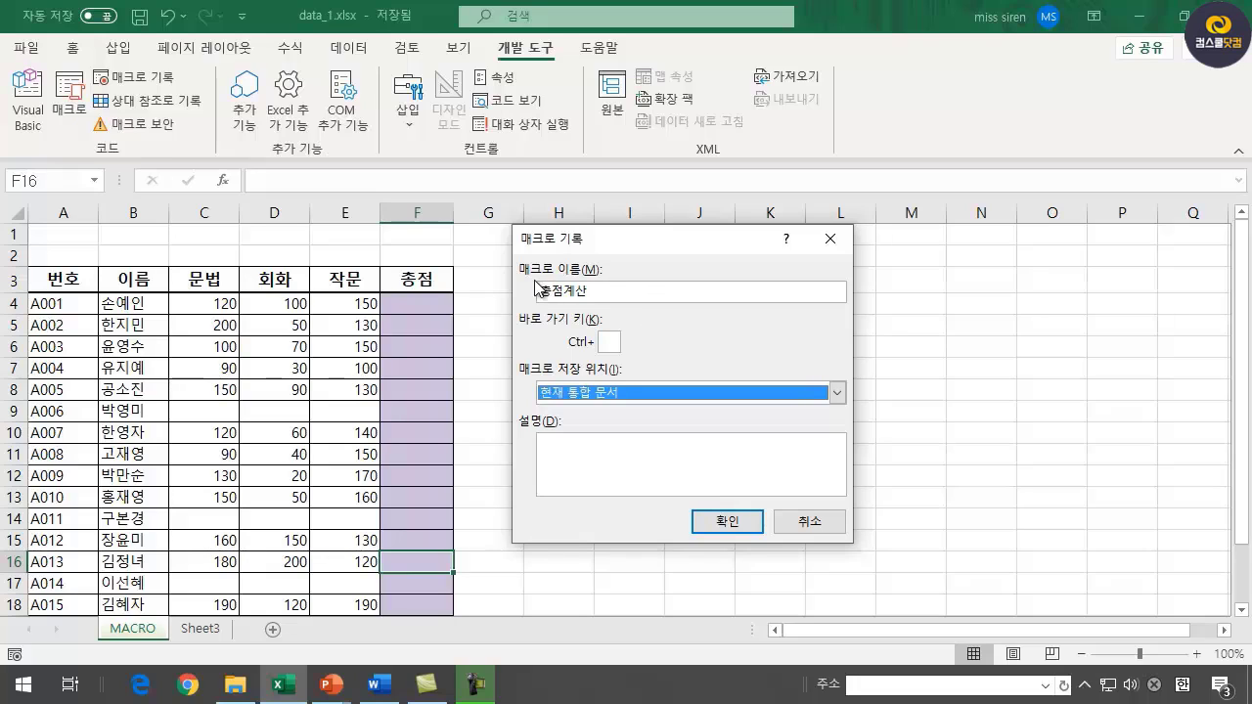
click(733, 525)
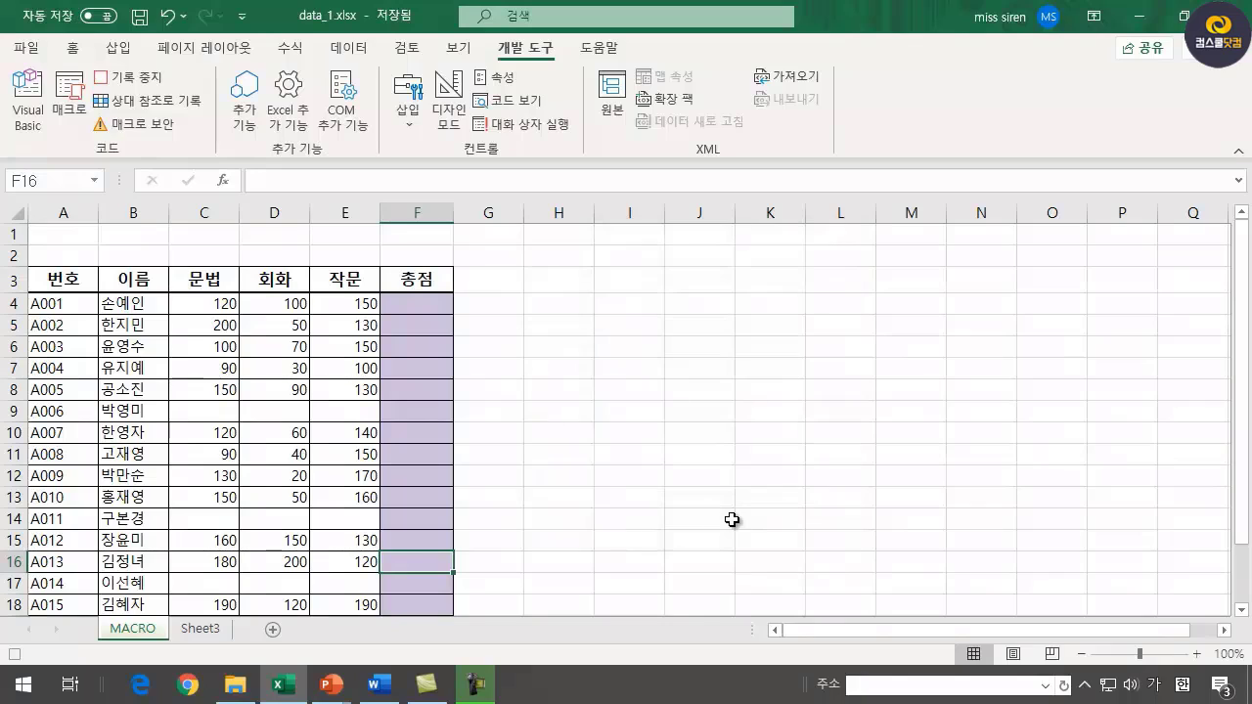
- Enter the formula =SUM(C4:E4) in cell F4 to total the first row's three scores
click(409, 305)
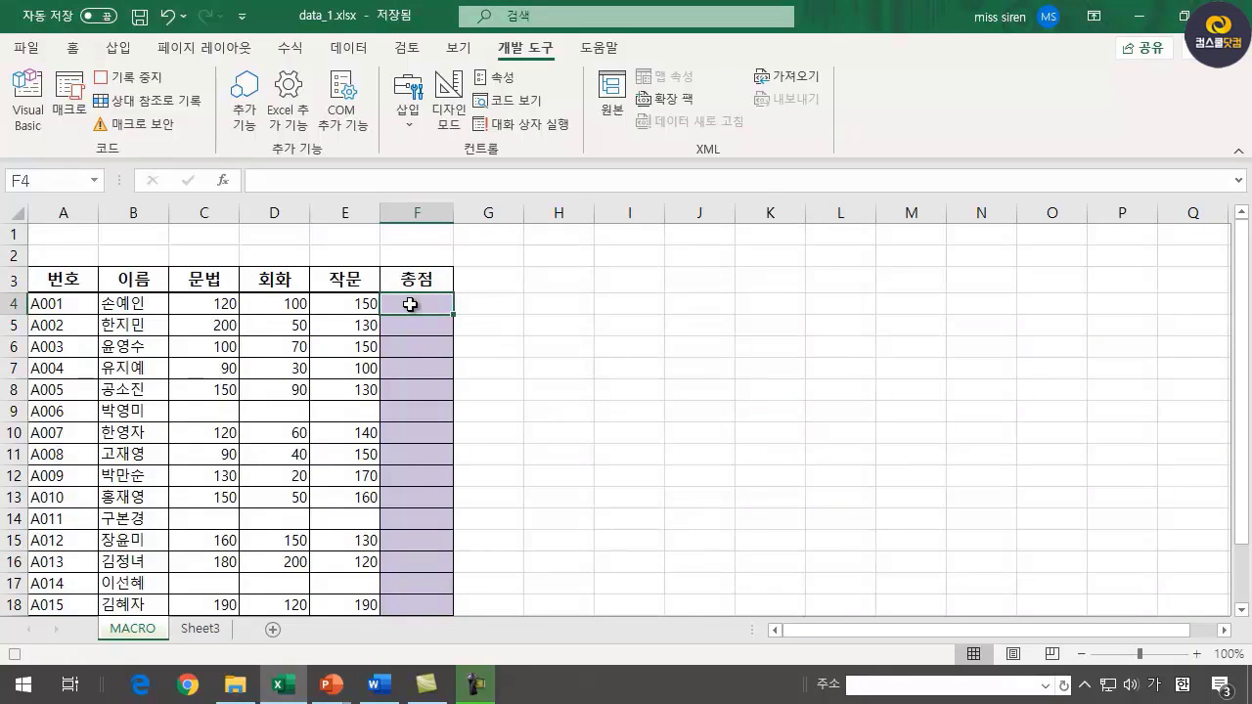
text(=)
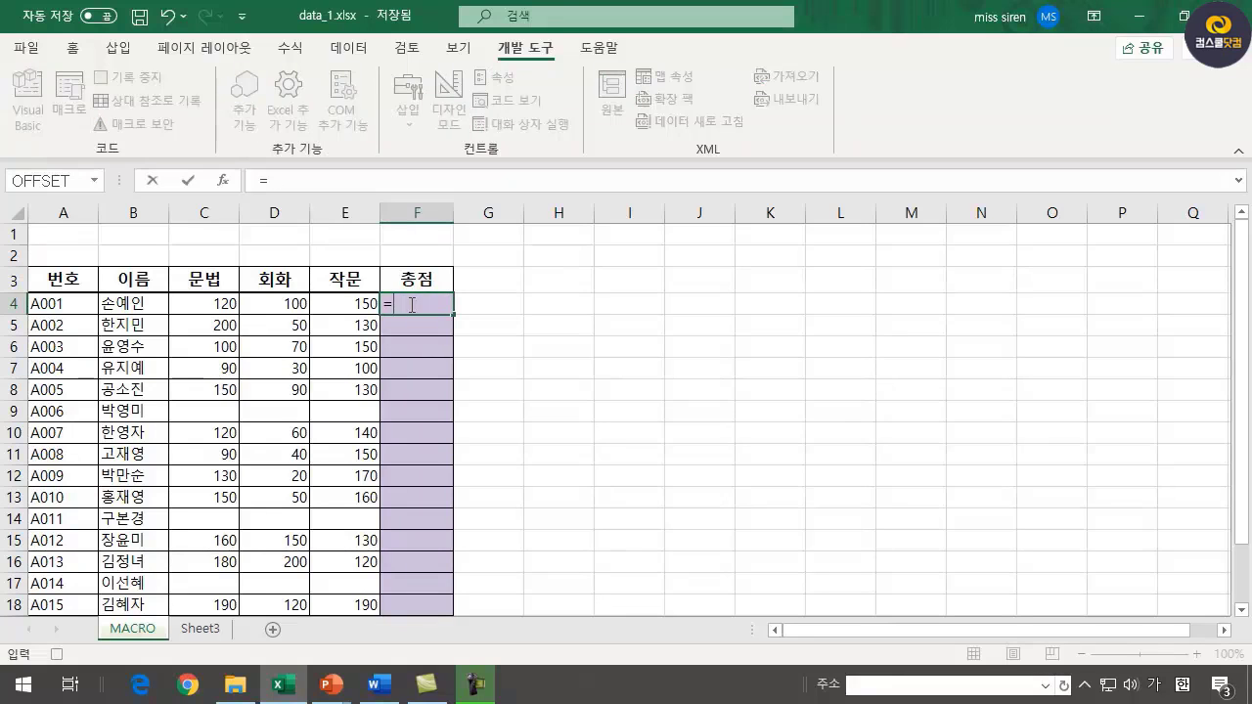
text(sum)
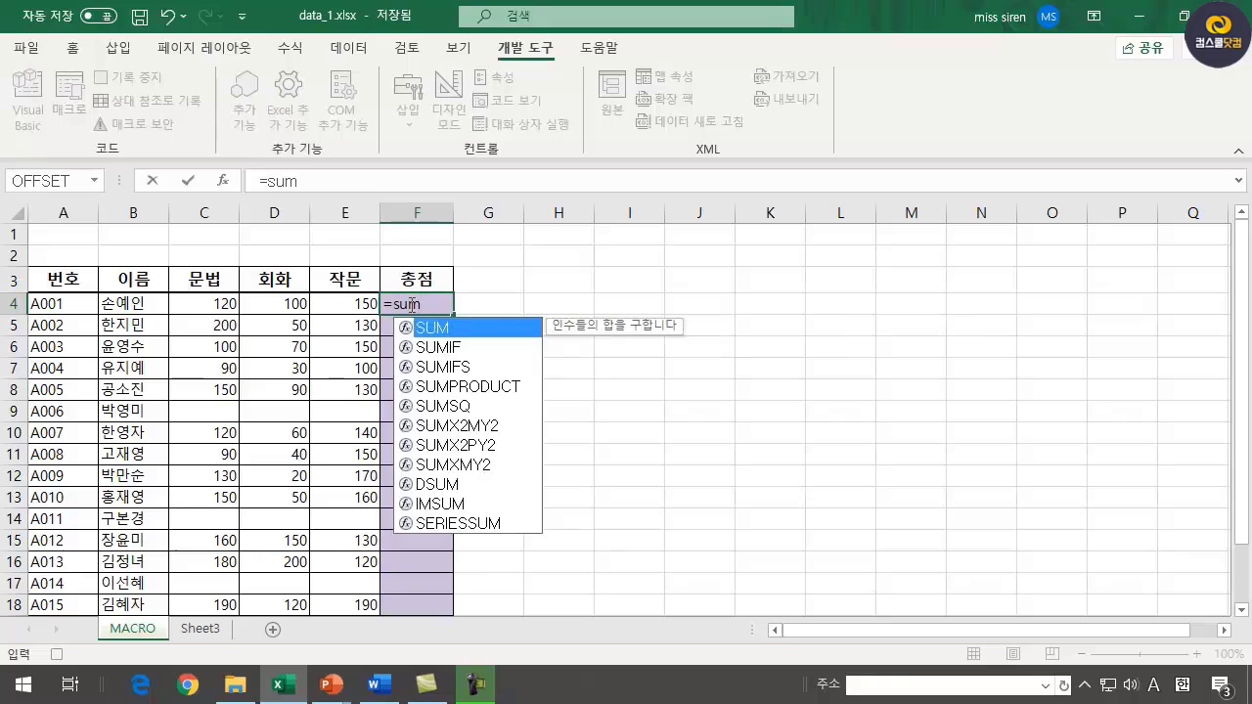
text(()
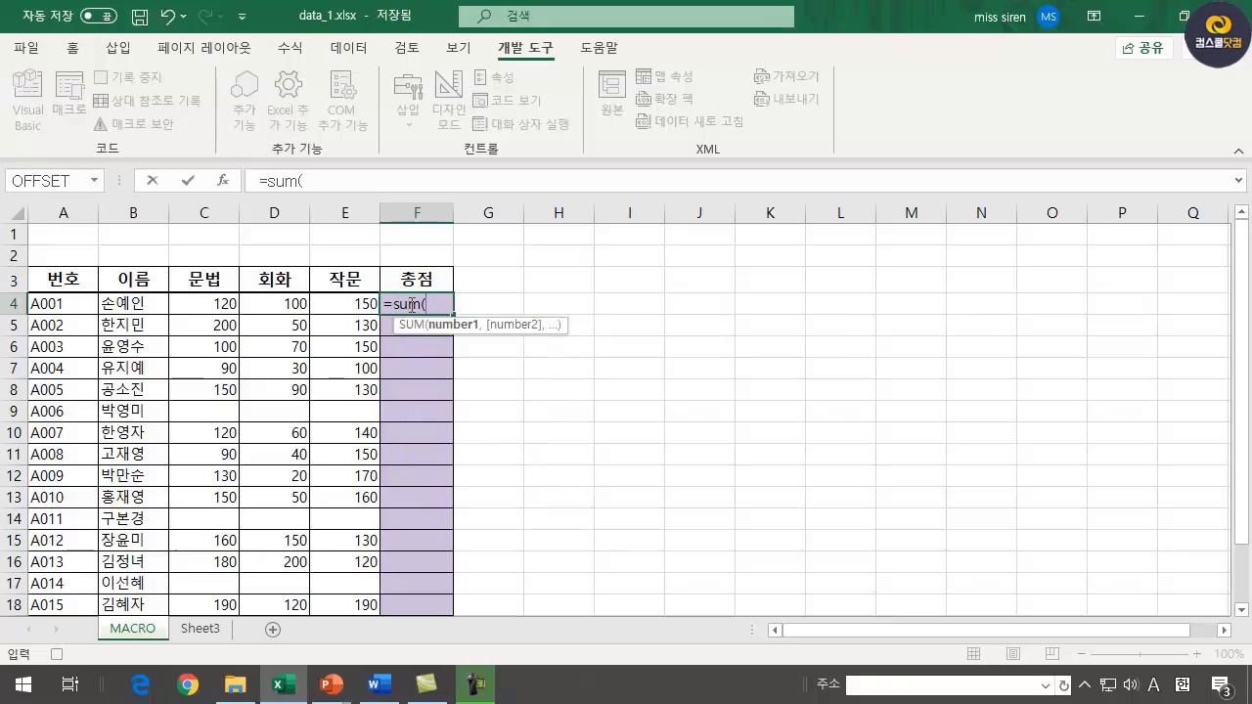
click(199, 307)
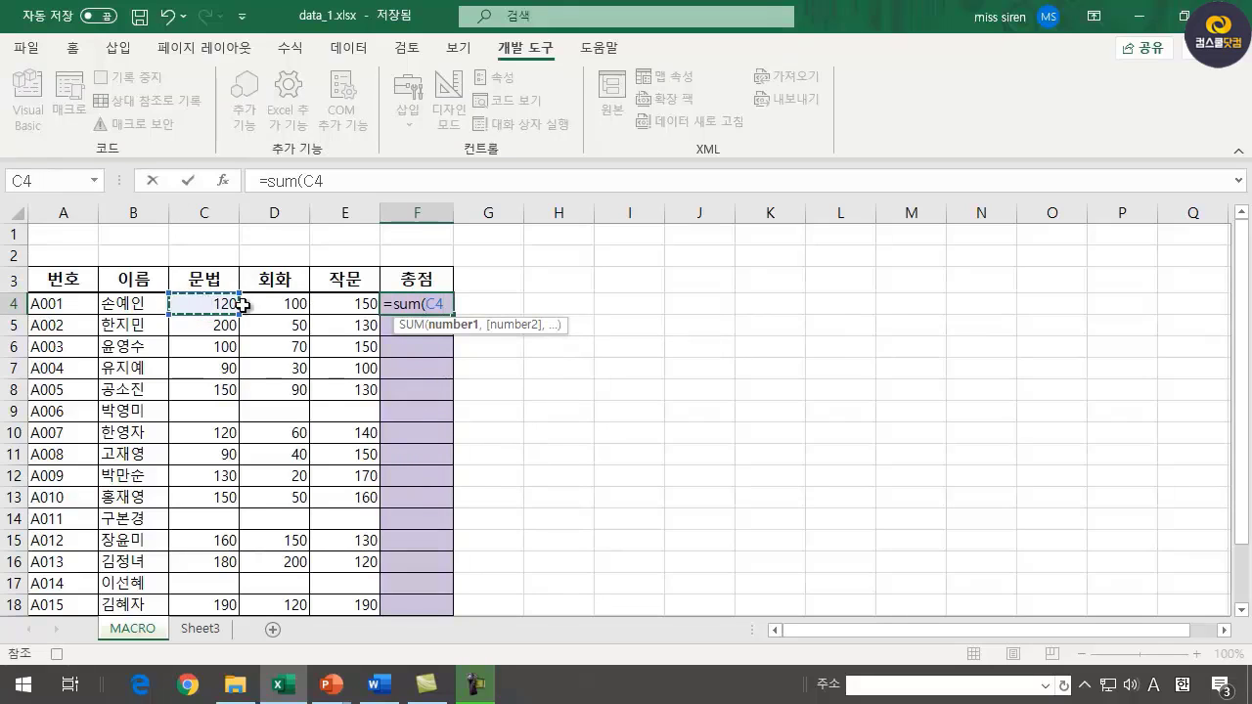
drag(242, 305, 354, 305)
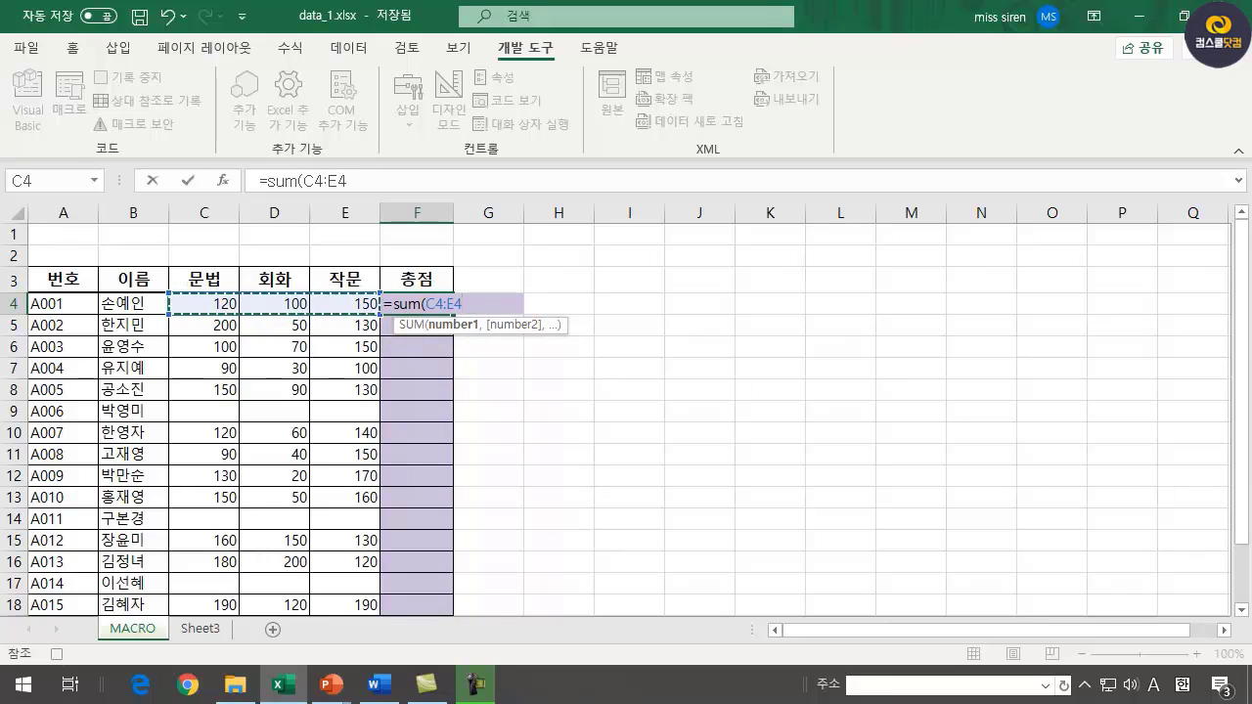
text())
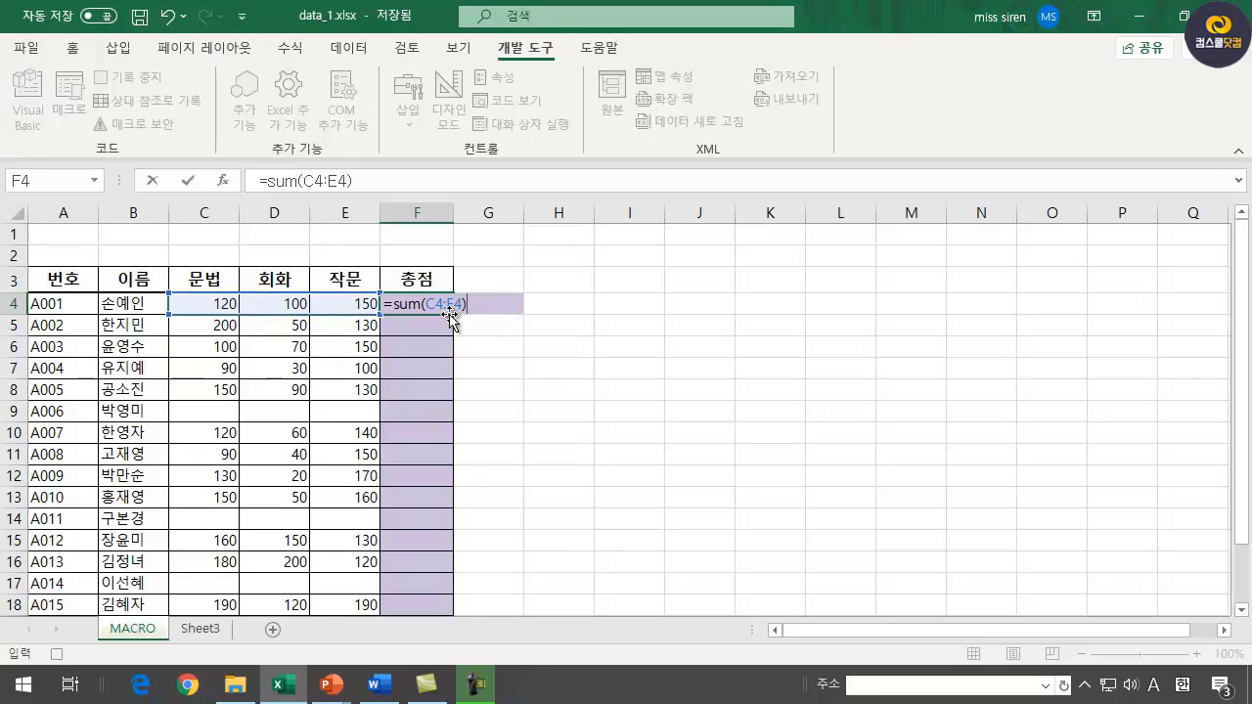
key(ctrl+Return)
- Fill the total formula from F4 down to F18 and stop recording the macro
drag(453, 315, 434, 612)
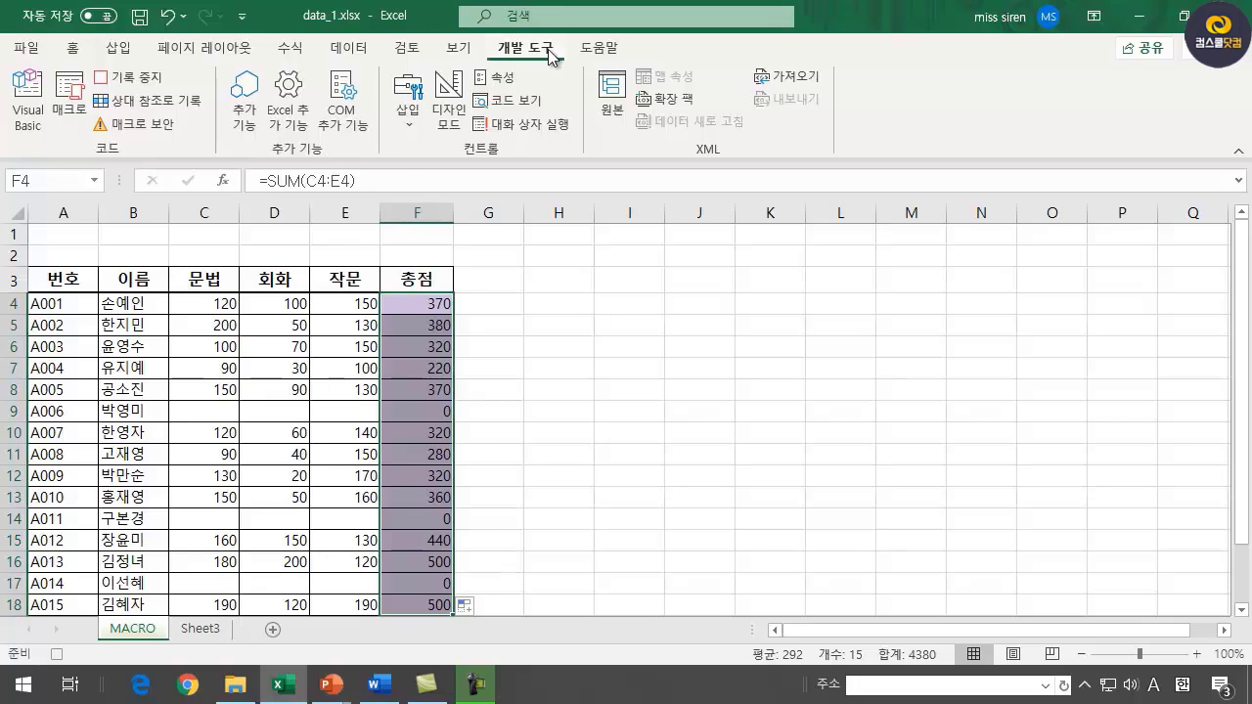
click(147, 86)
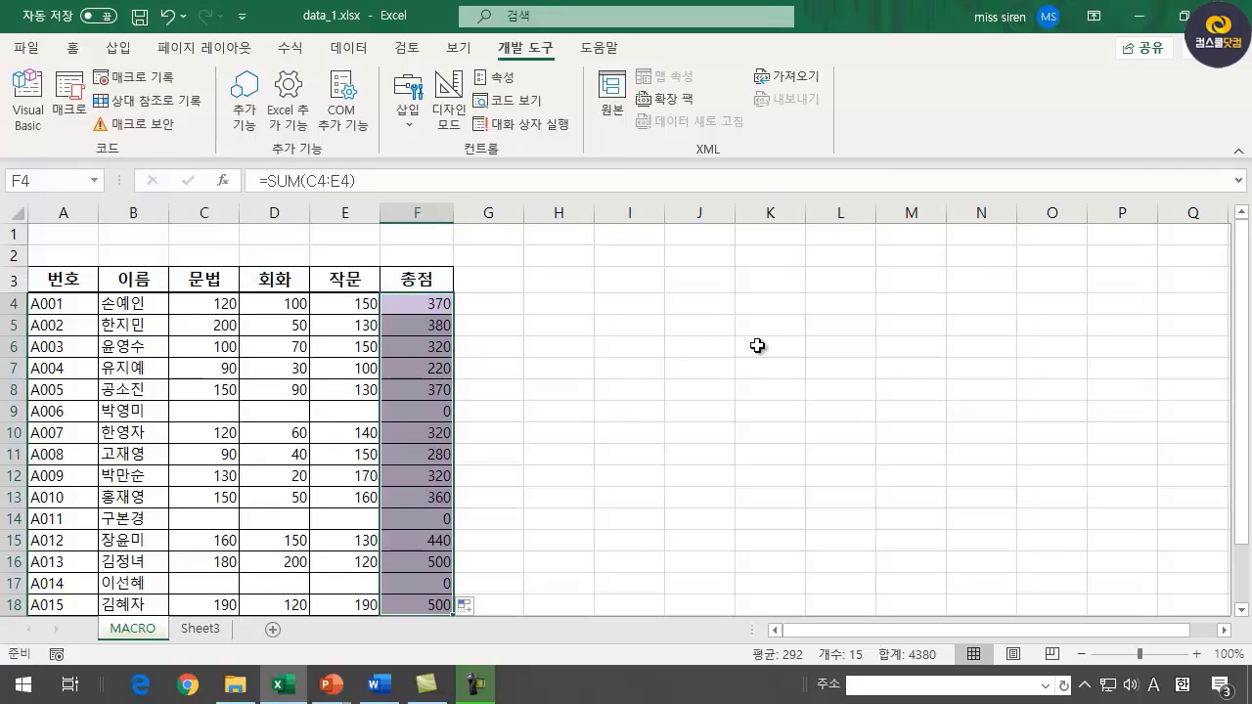
click(797, 338)
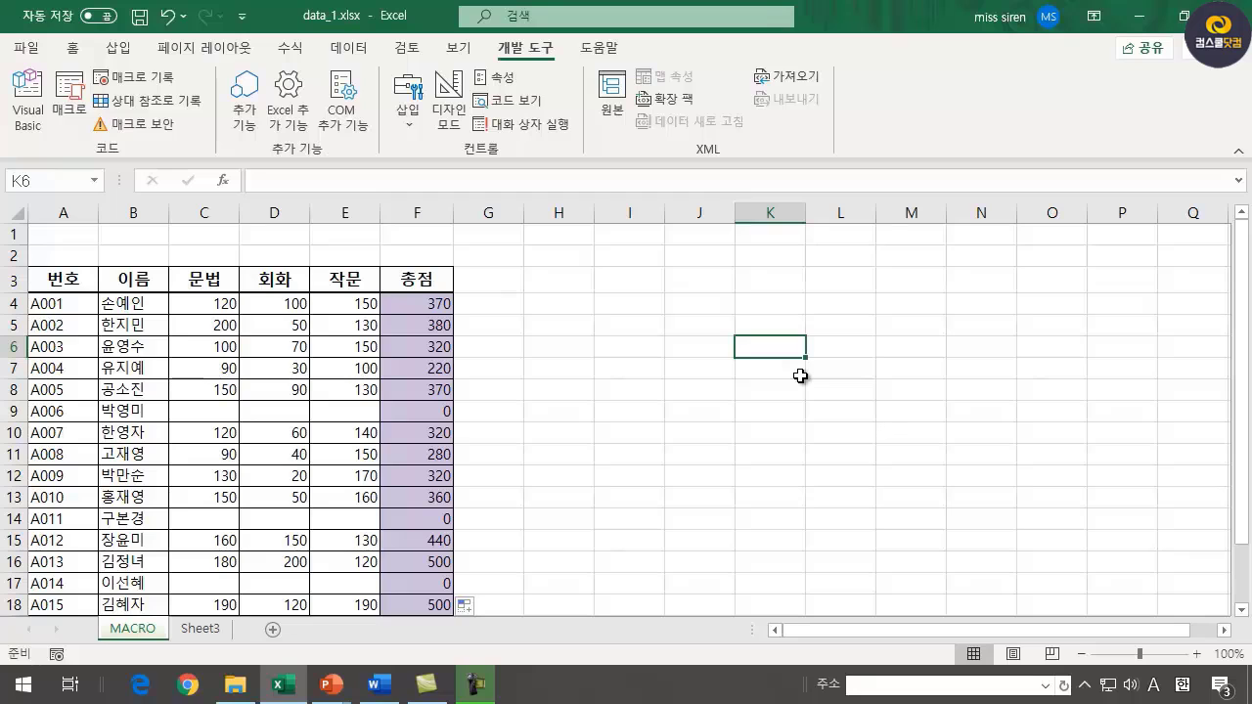
- Clear all the calculated totals from cells F4:F18 of the 총점 column
scroll(460, 371, down, 2)
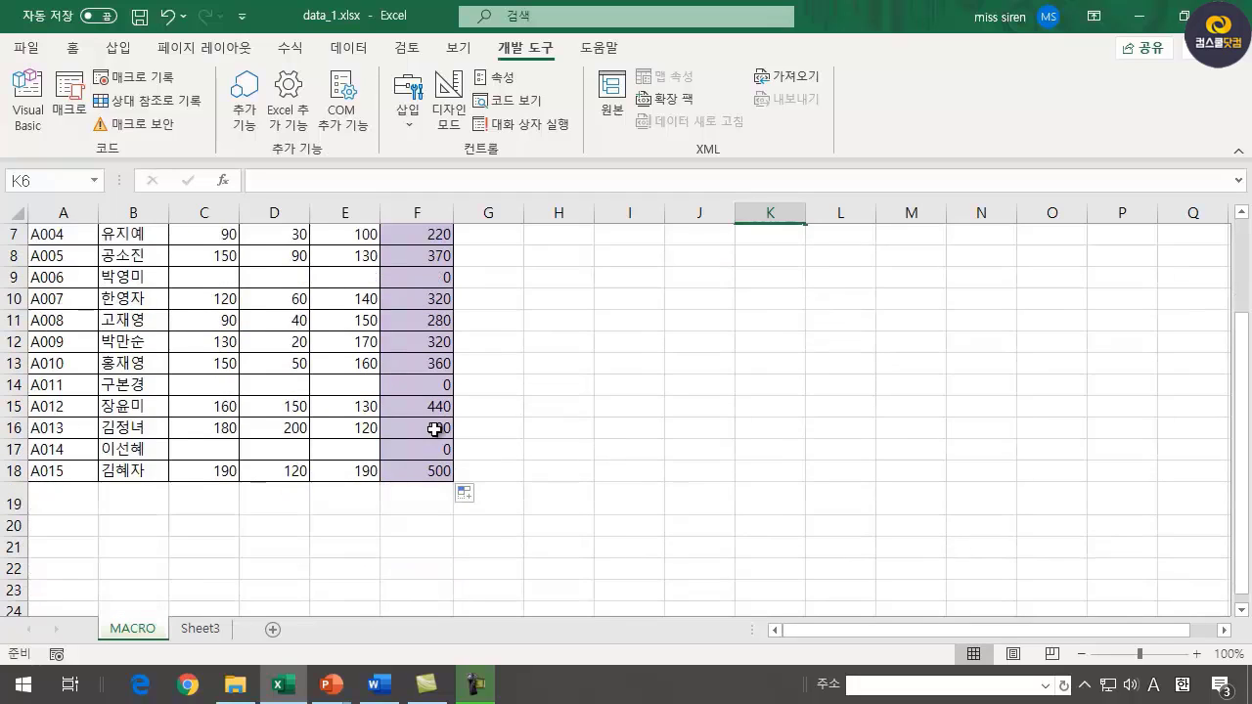
scroll(435, 432, up, 2)
scroll(435, 432, down, 1)
scroll(438, 322, up, 1)
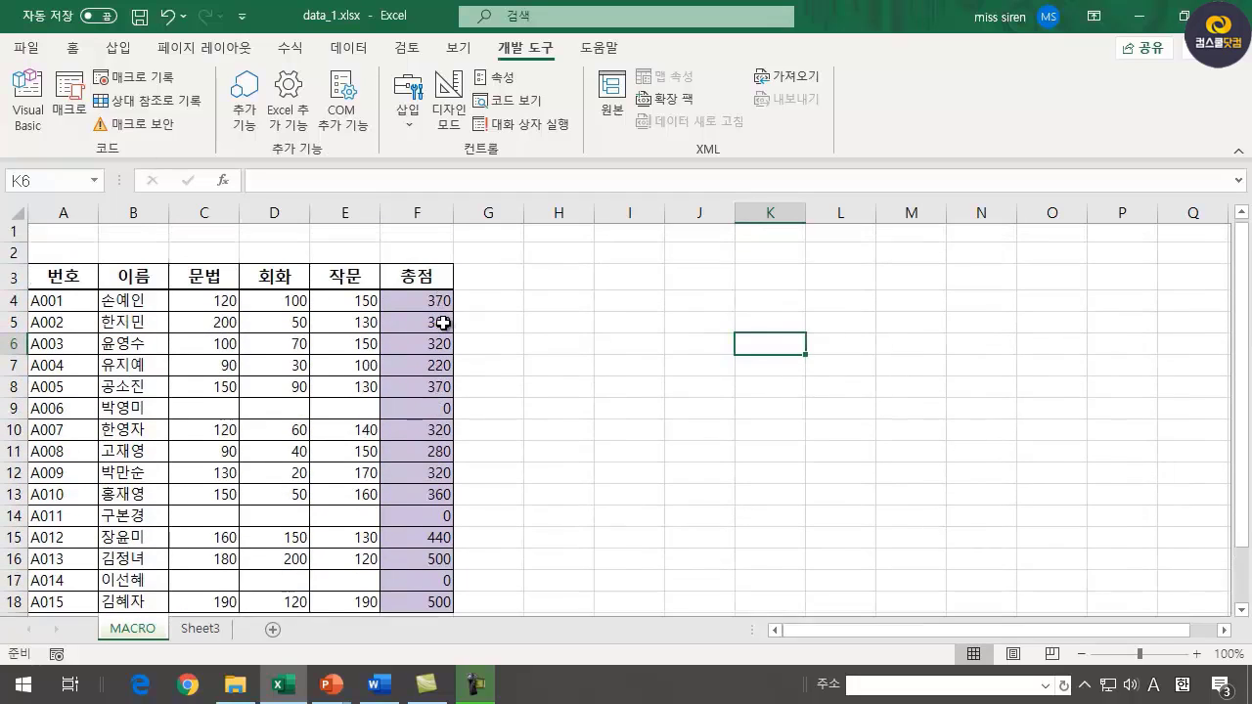
drag(407, 302, 399, 611)
scroll(514, 492, down, 1)
scroll(515, 492, up, 1)
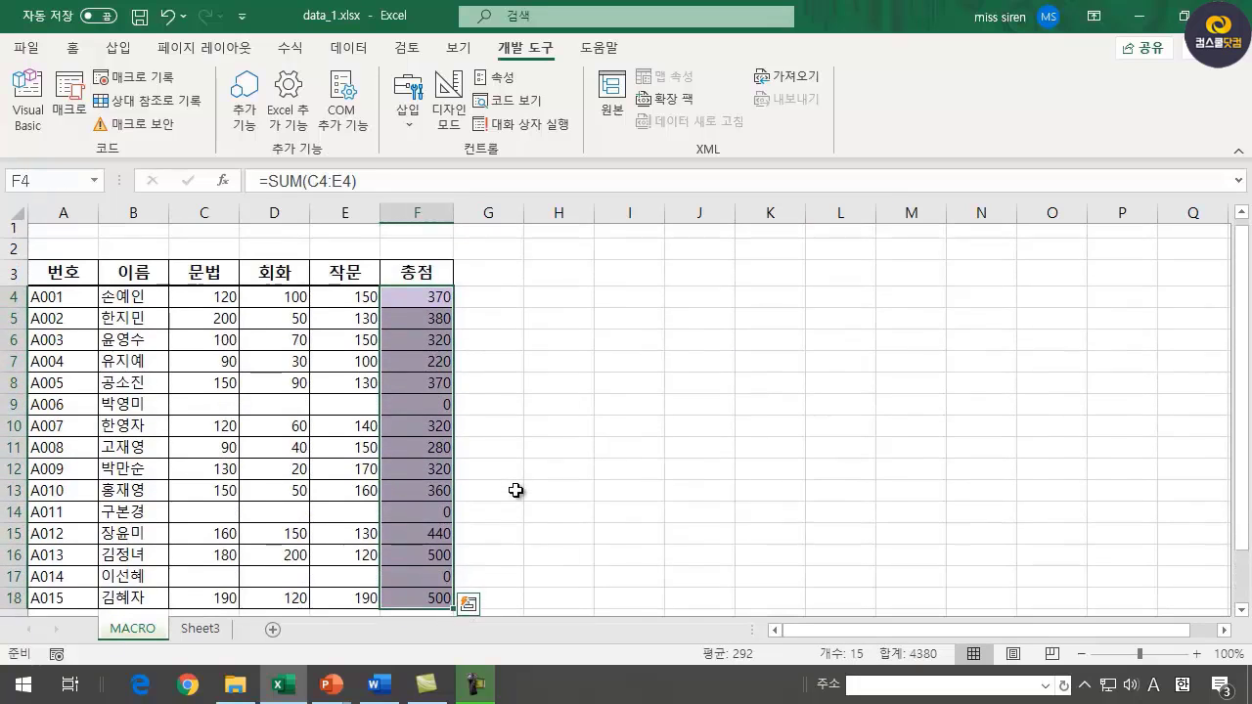
scroll(516, 489, down, 1)
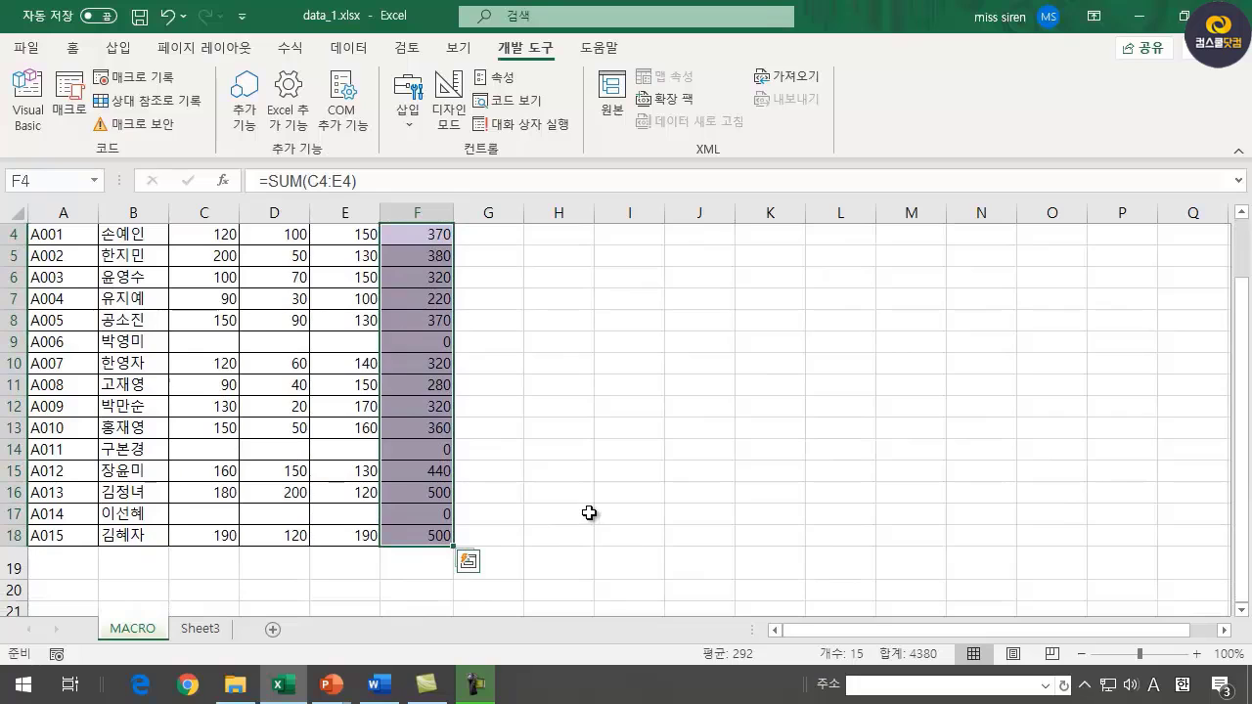
key(Delete)
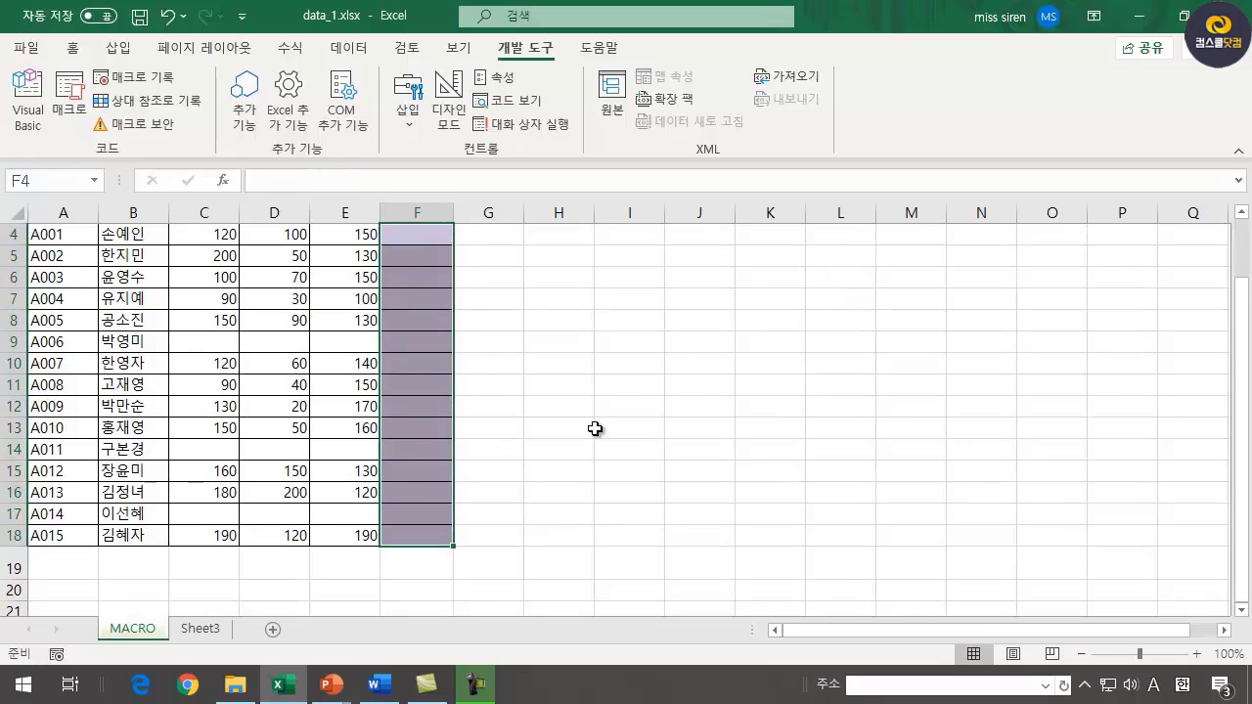
click(591, 426)
click(792, 406)
scroll(677, 393, up, 1)
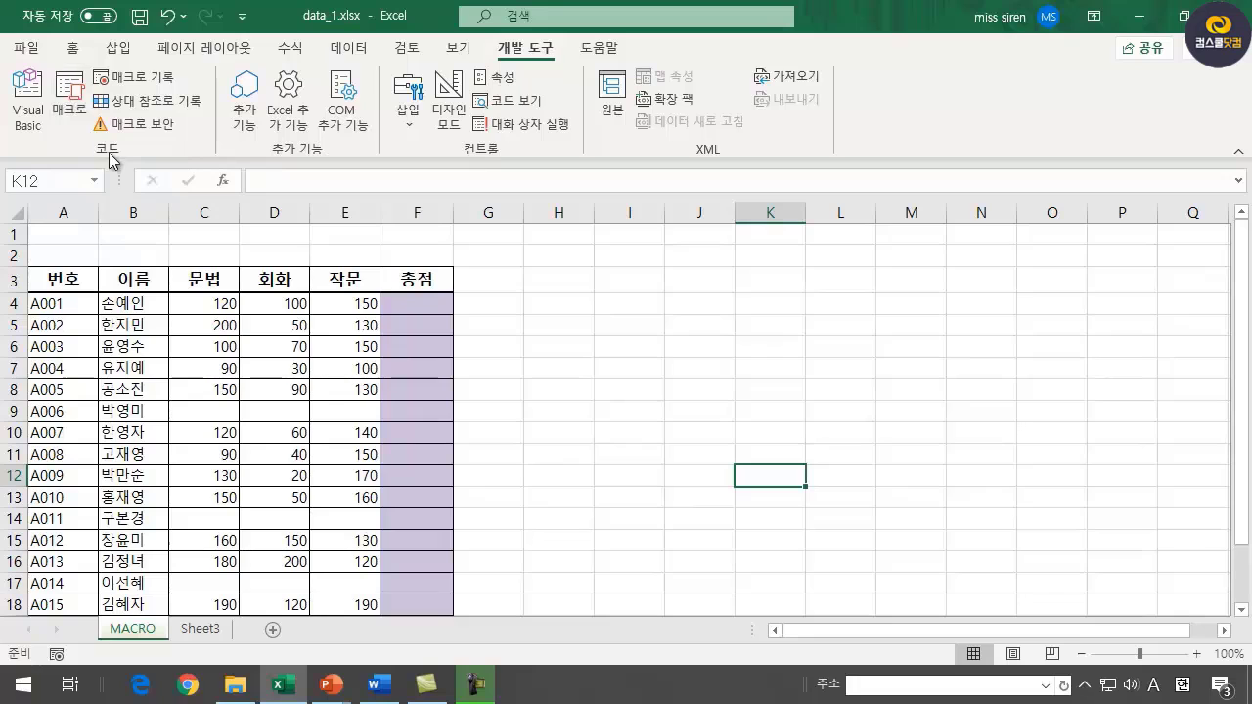
- Run the recorded macro 총점계산 from the macro list
click(70, 103)
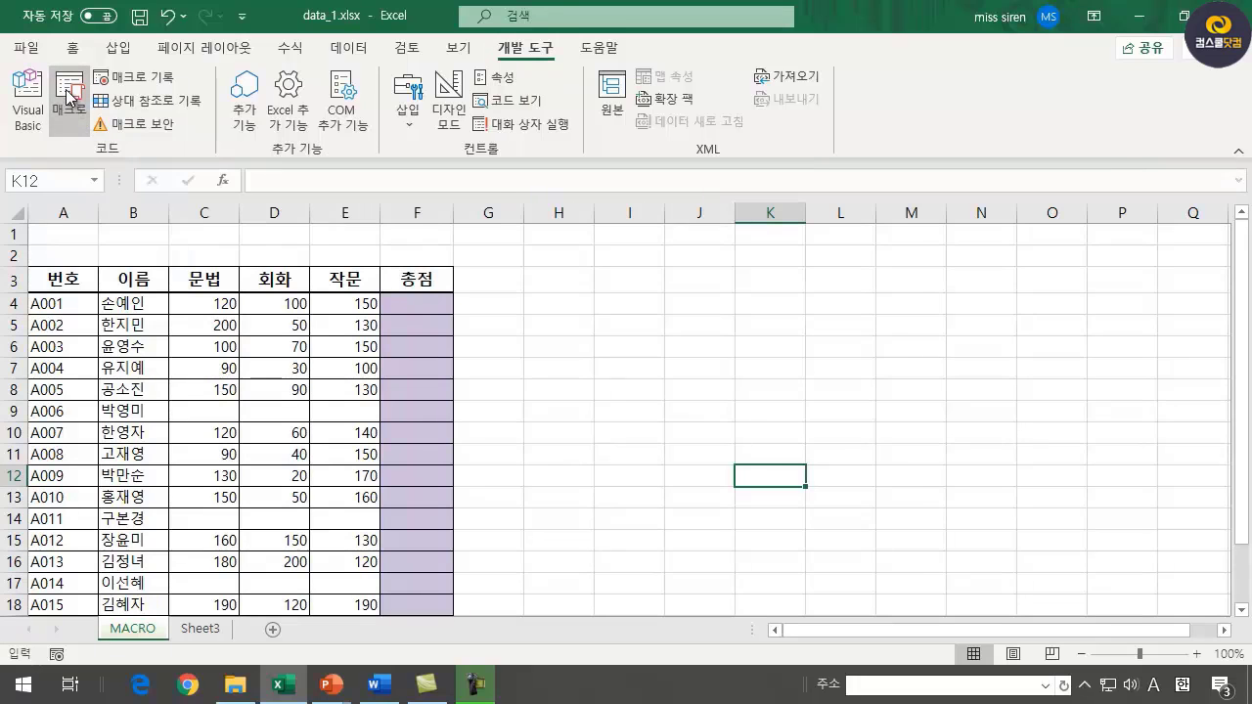
drag(580, 188, 662, 206)
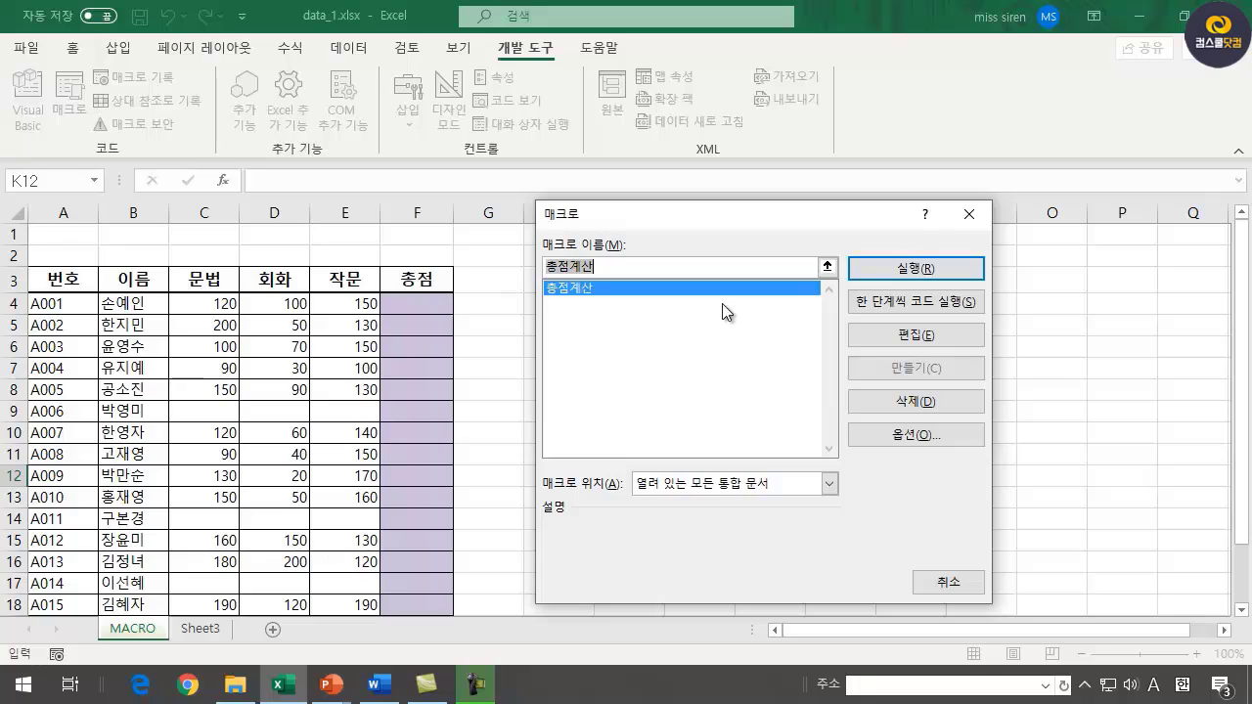
click(926, 271)
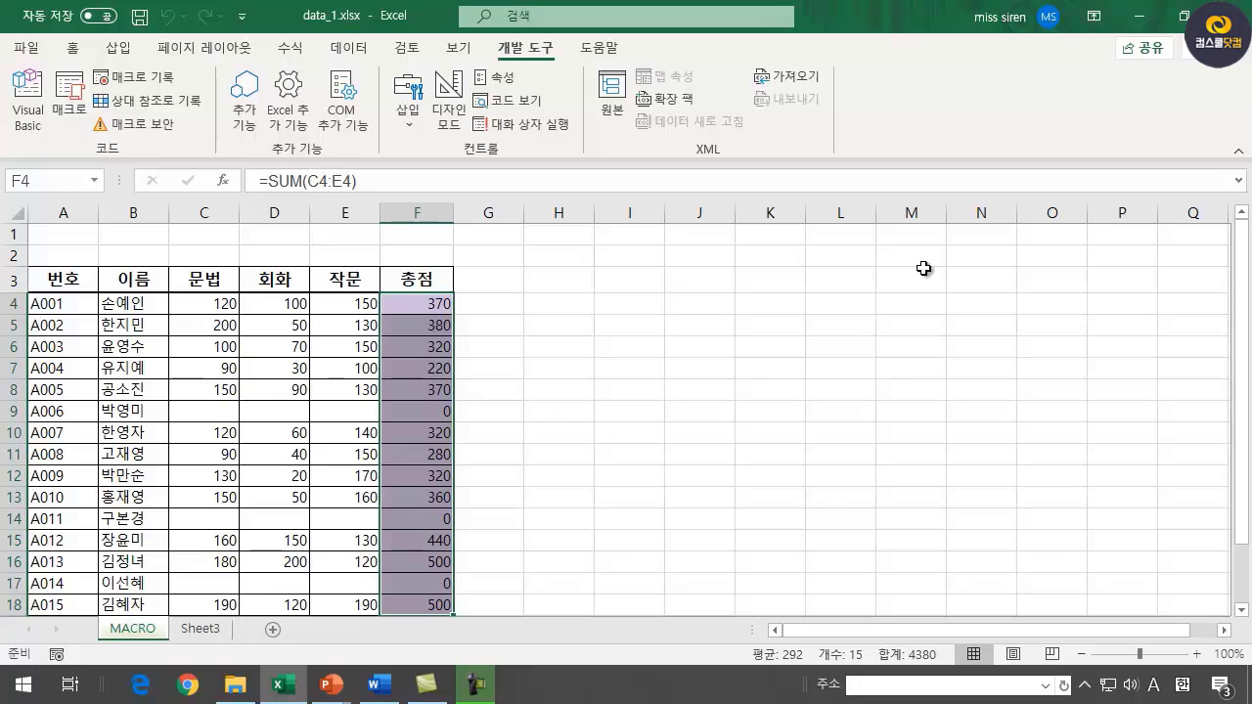
click(855, 325)
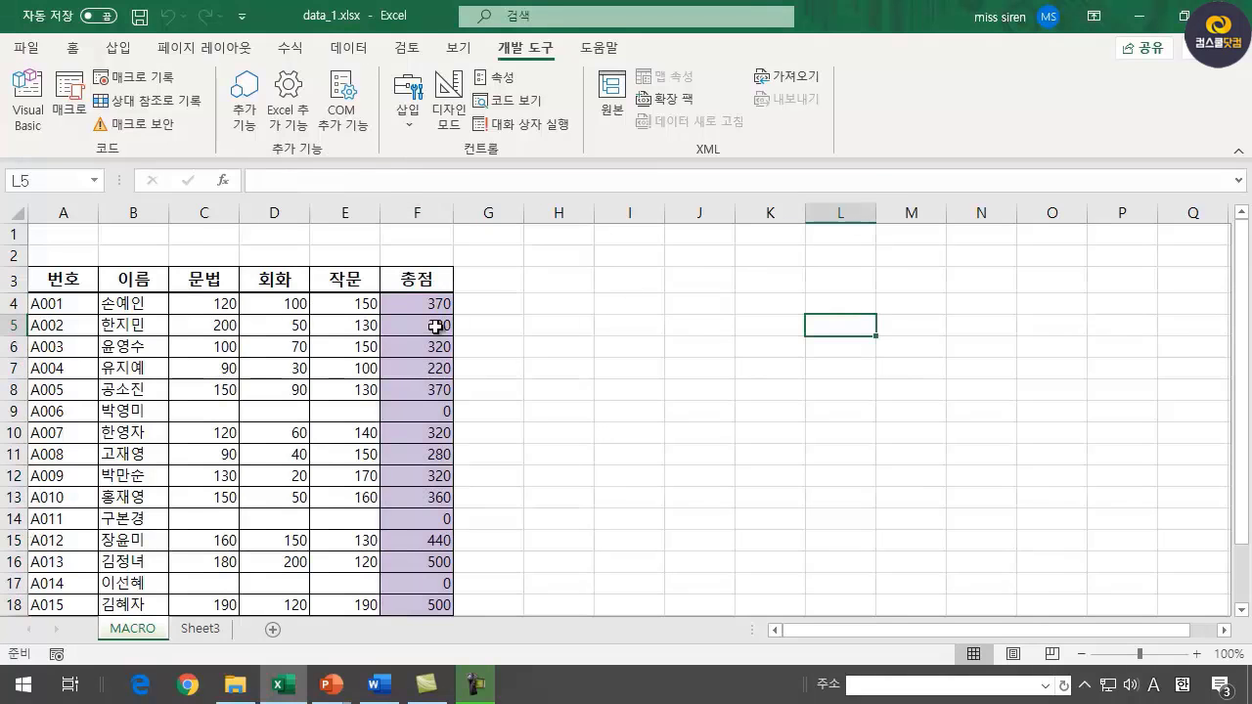
- Delete the totals that the macro filled into F4:F18
drag(412, 302, 414, 542)
key(Delete)
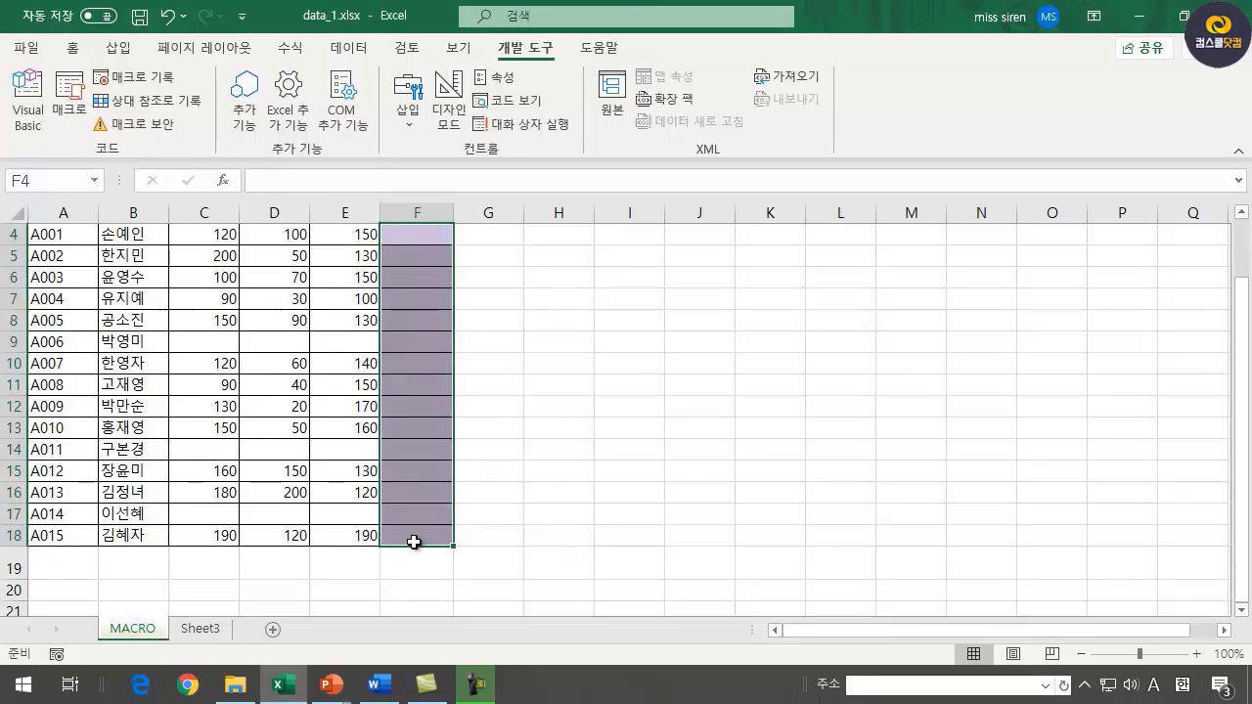
click(790, 422)
scroll(789, 422, up, 1)
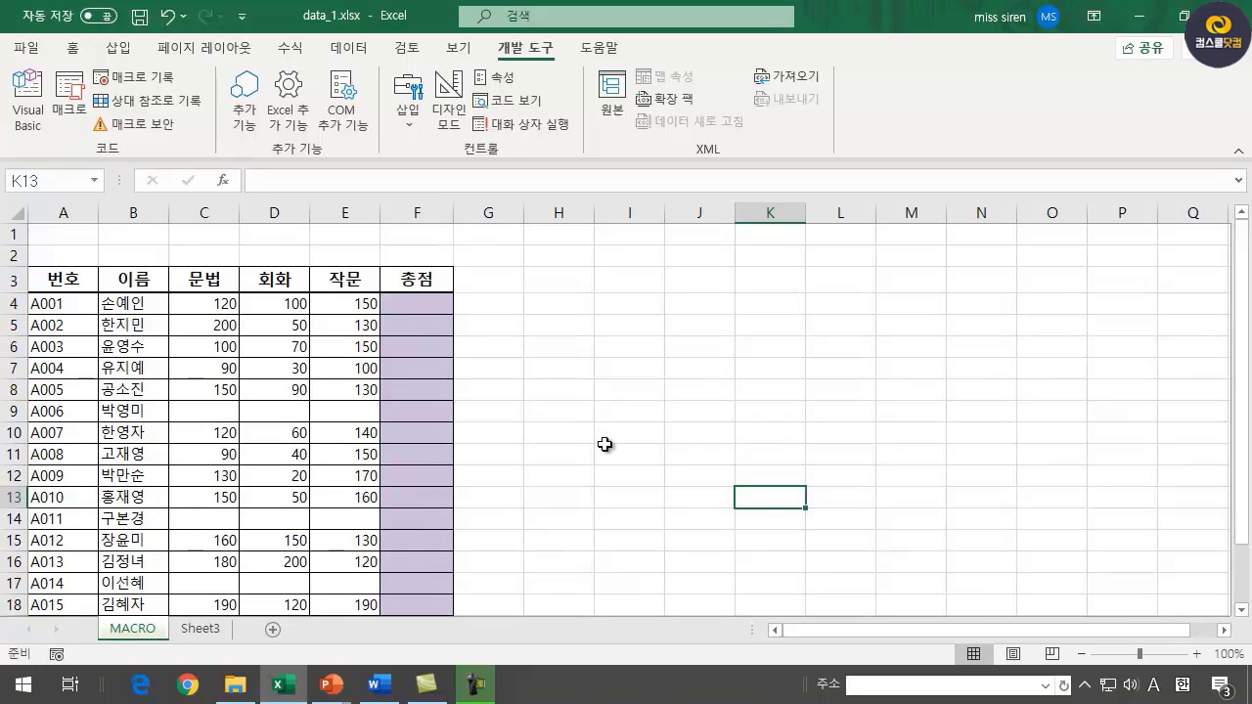
- Bring up the macro list again, select 총점계산 and run it on the emptied 총점 column
key(alt+F8)
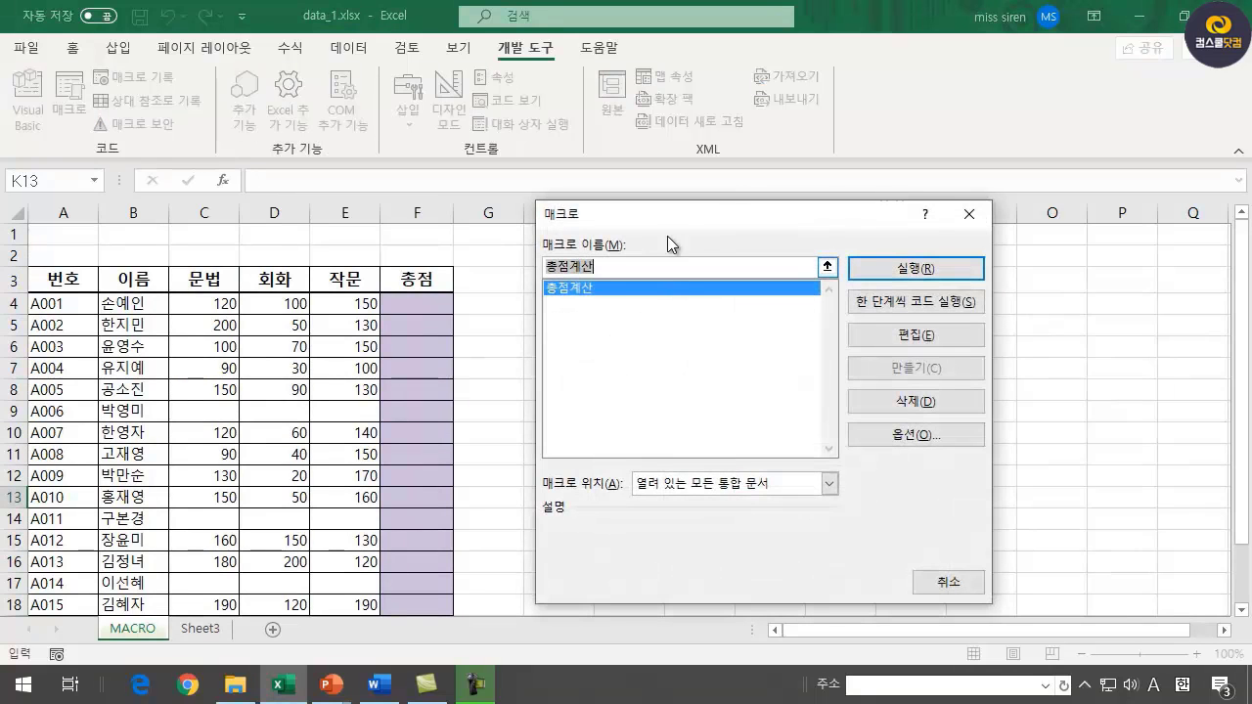
click(592, 286)
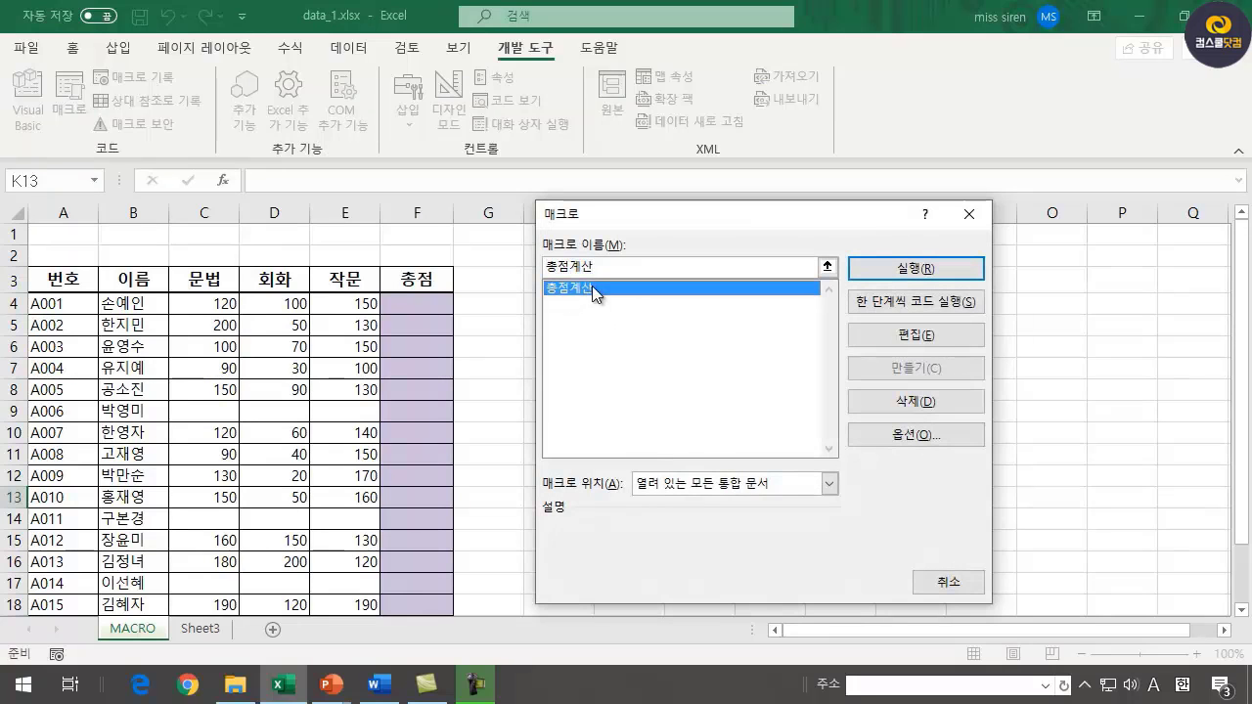
click(942, 277)
click(761, 390)
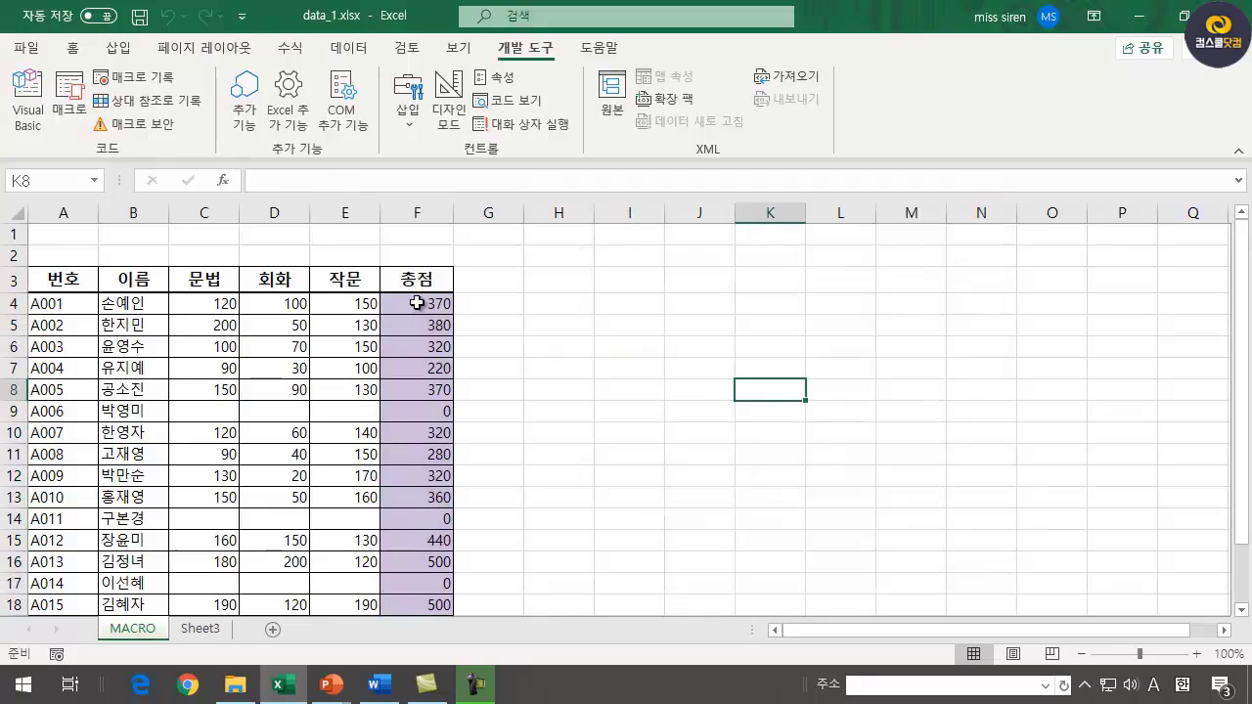
- Empty the 총점 cells F4:F18 again
drag(419, 303, 413, 610)
key(Delete)
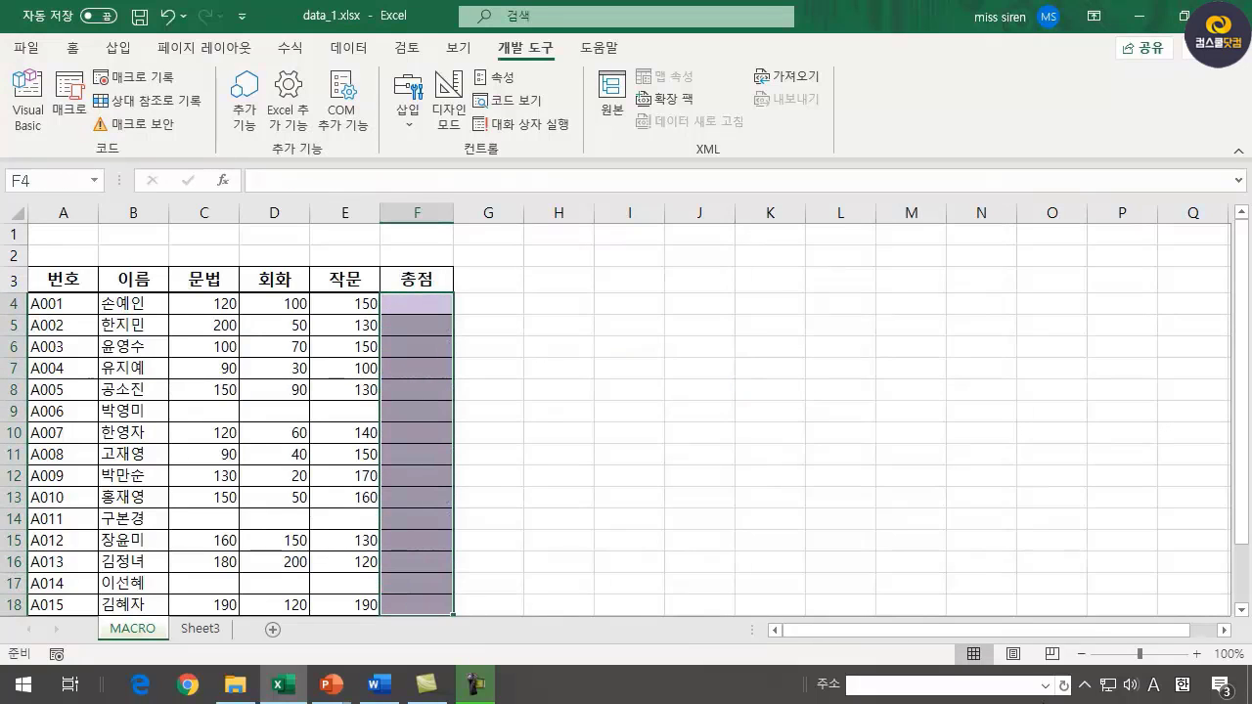
click(610, 453)
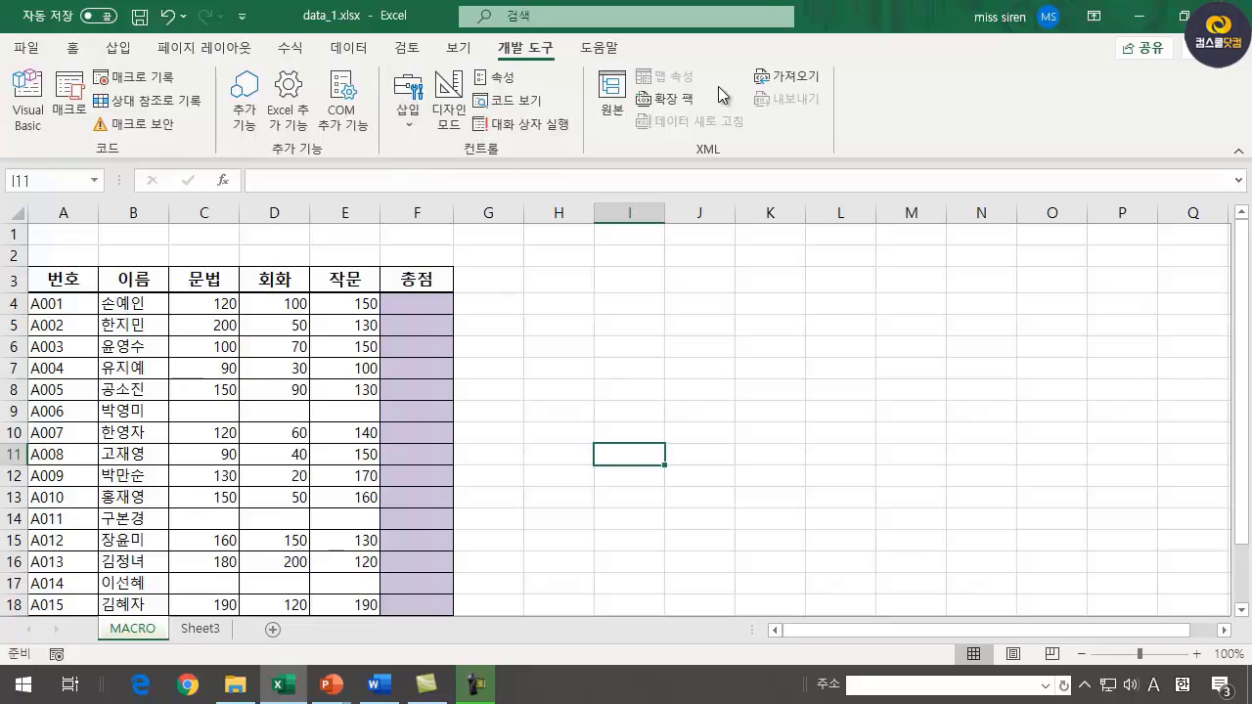
- Insert a form control button (단추) over cells H1:I2 and assign the macro 총점계산 to it
click(410, 125)
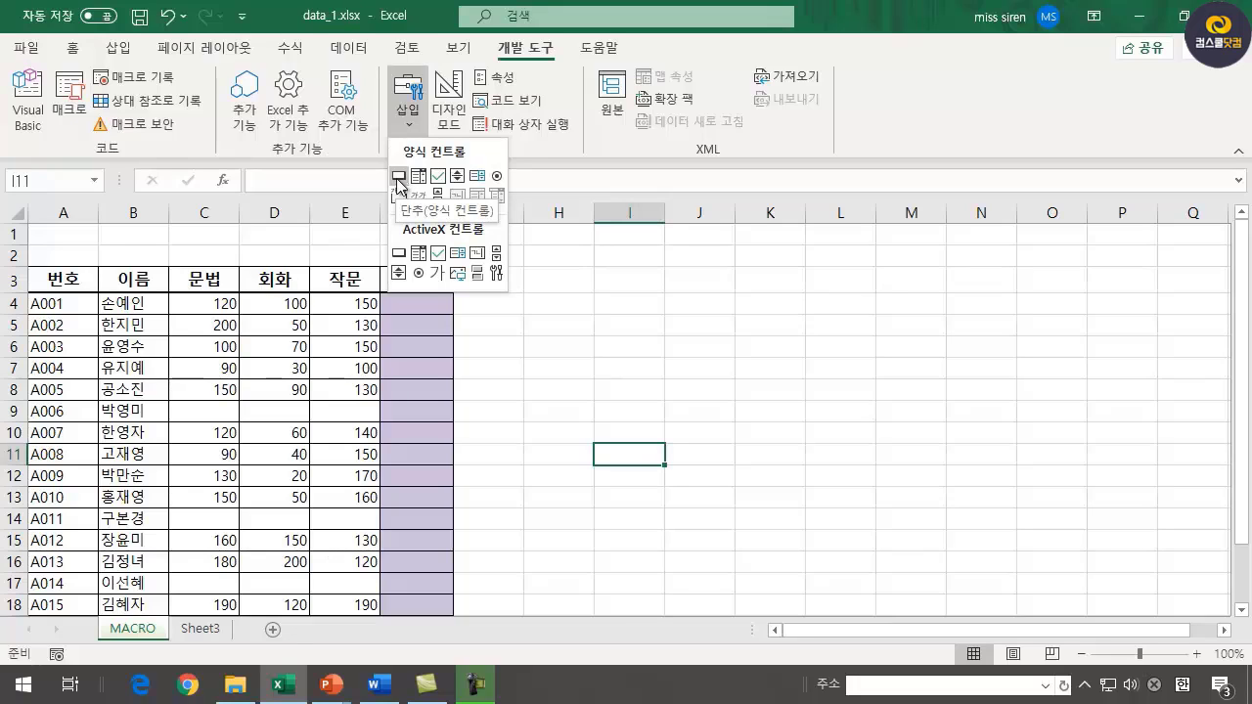
click(399, 176)
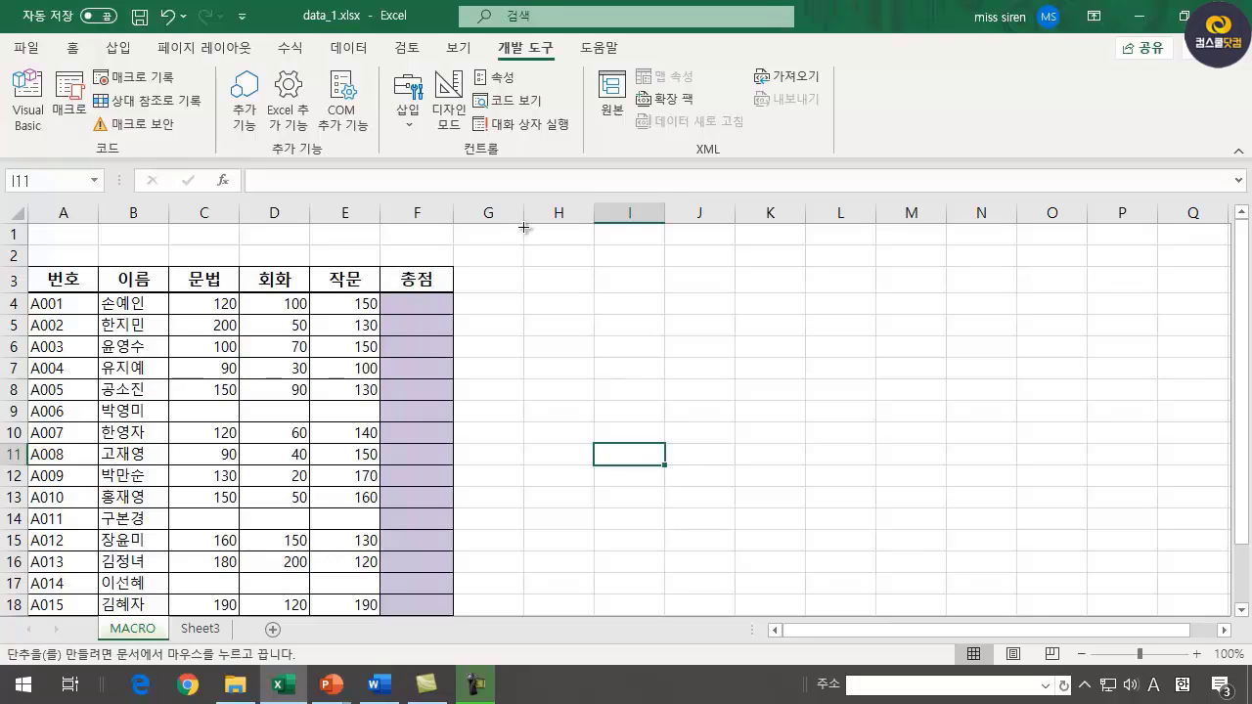
drag(524, 227, 665, 265)
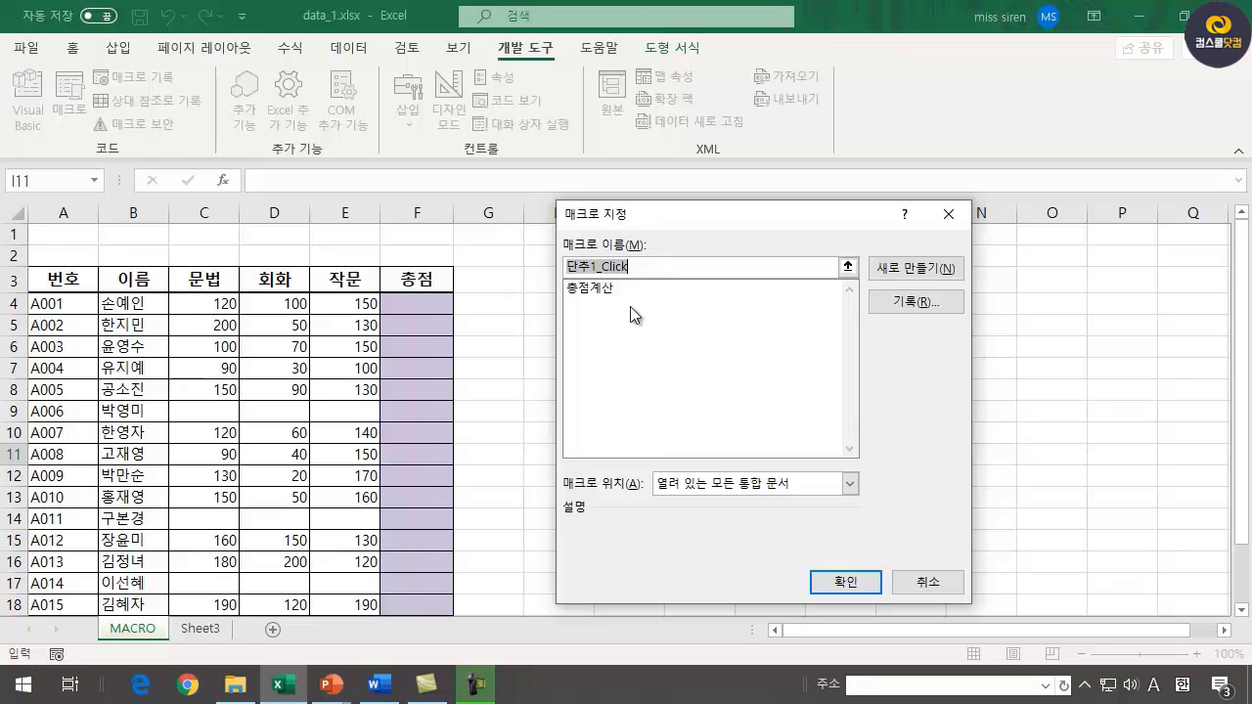
click(595, 291)
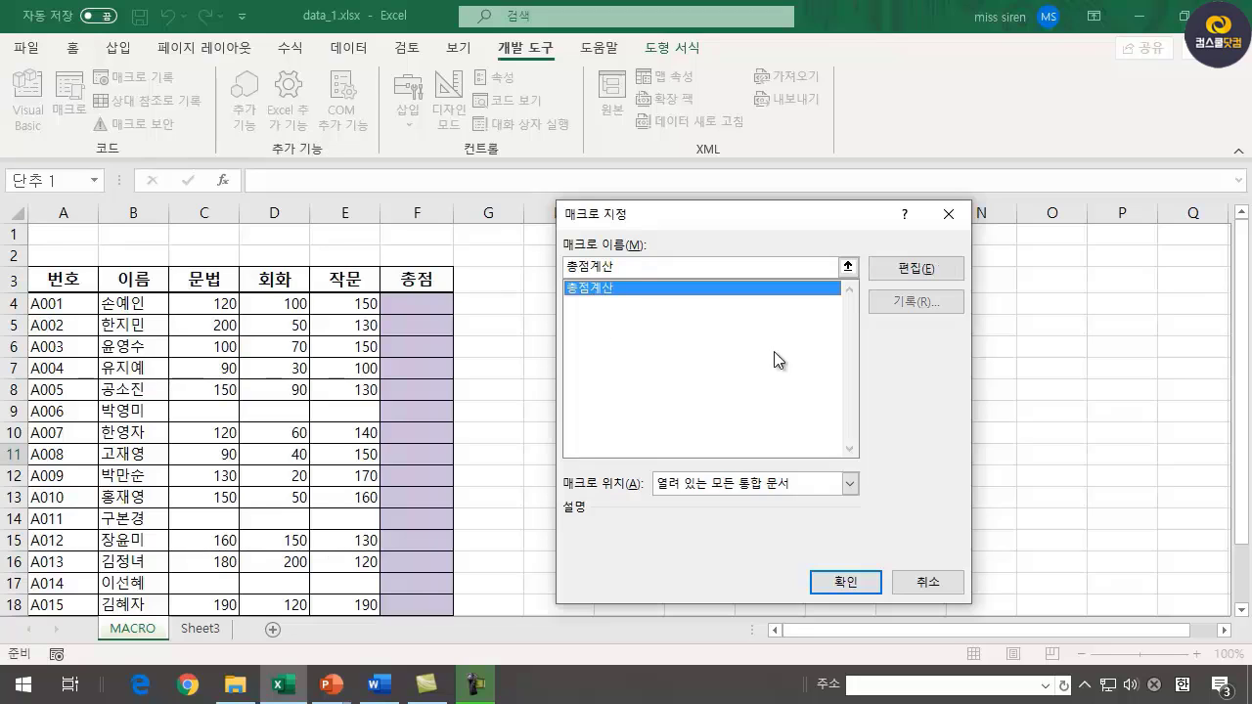
click(842, 585)
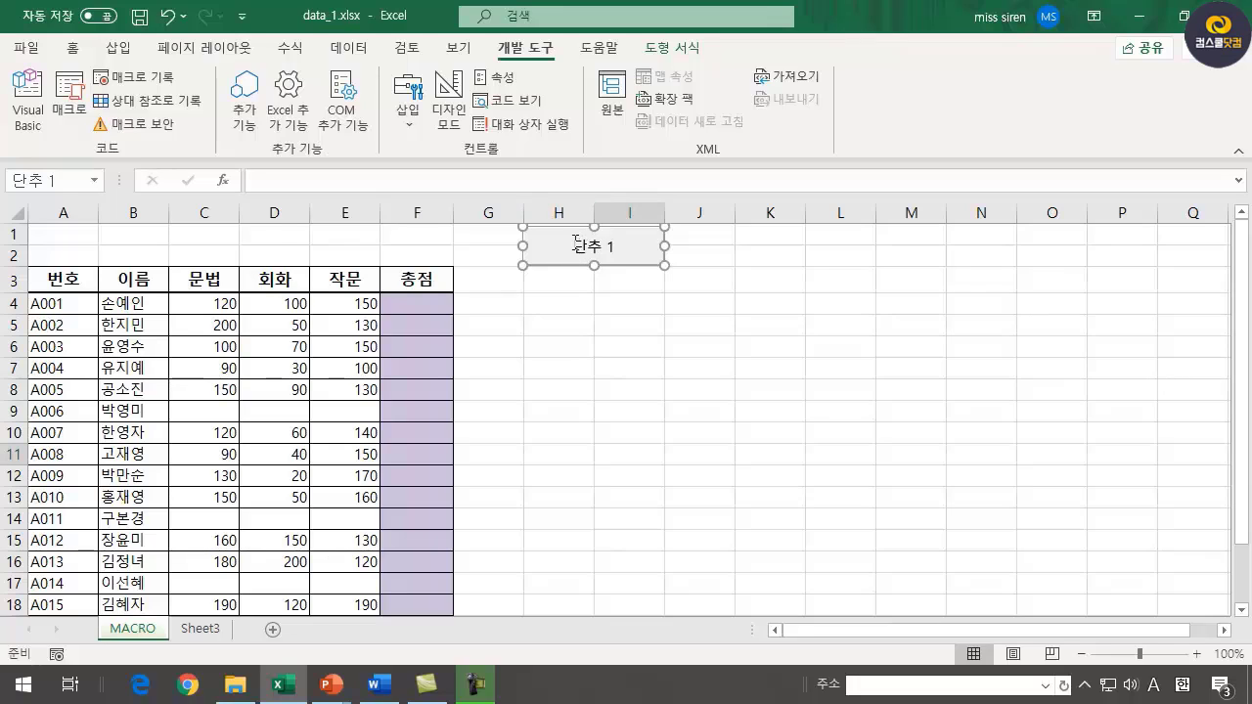
- Change the form button's label to 총점계산작업
click(579, 245)
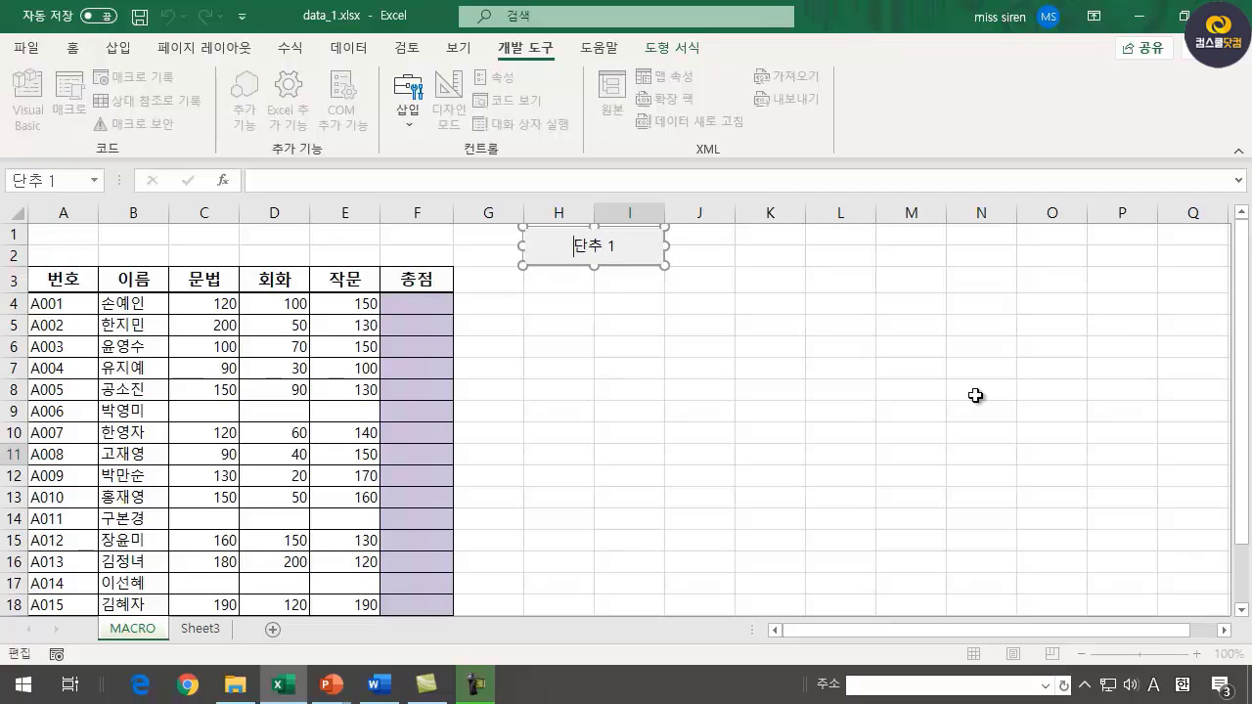
key(Delete)
key(Delete)
key(Delete)
key(Hangul)
text(총ㅈ)
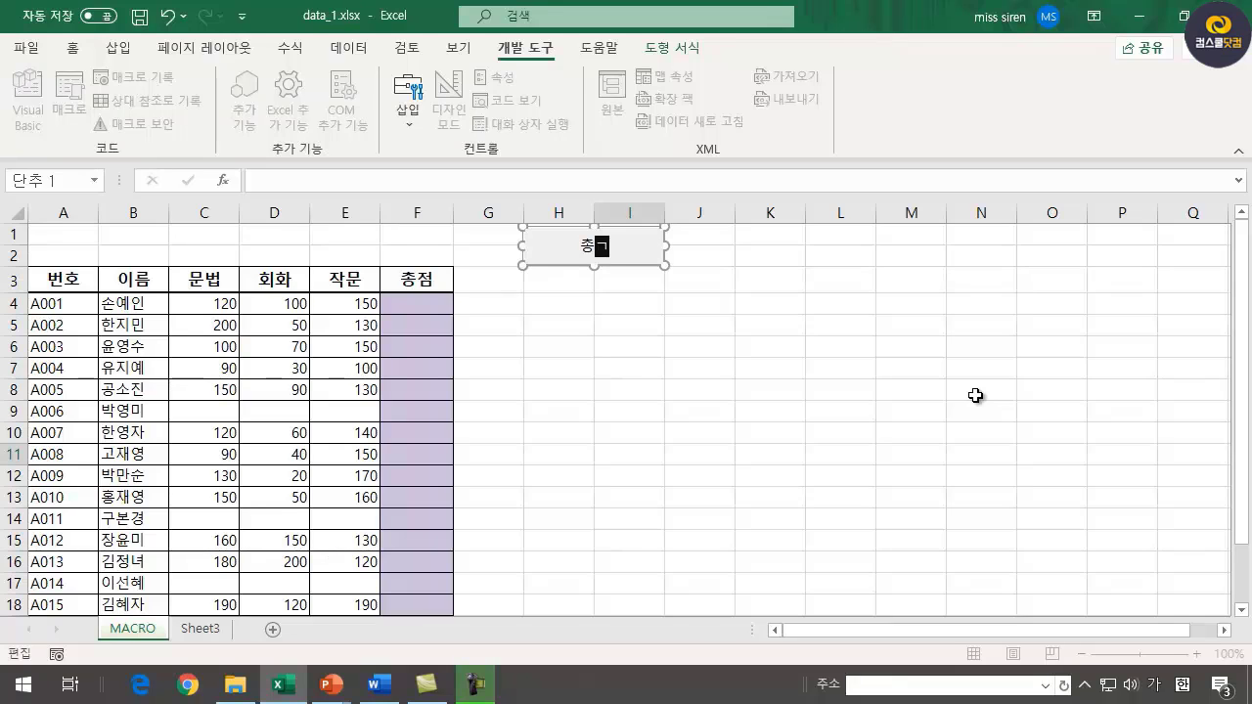
text(ㅓㅁㄱㅖㅅㅏㄴㅈㅏㄱㅇㅓㅂ)
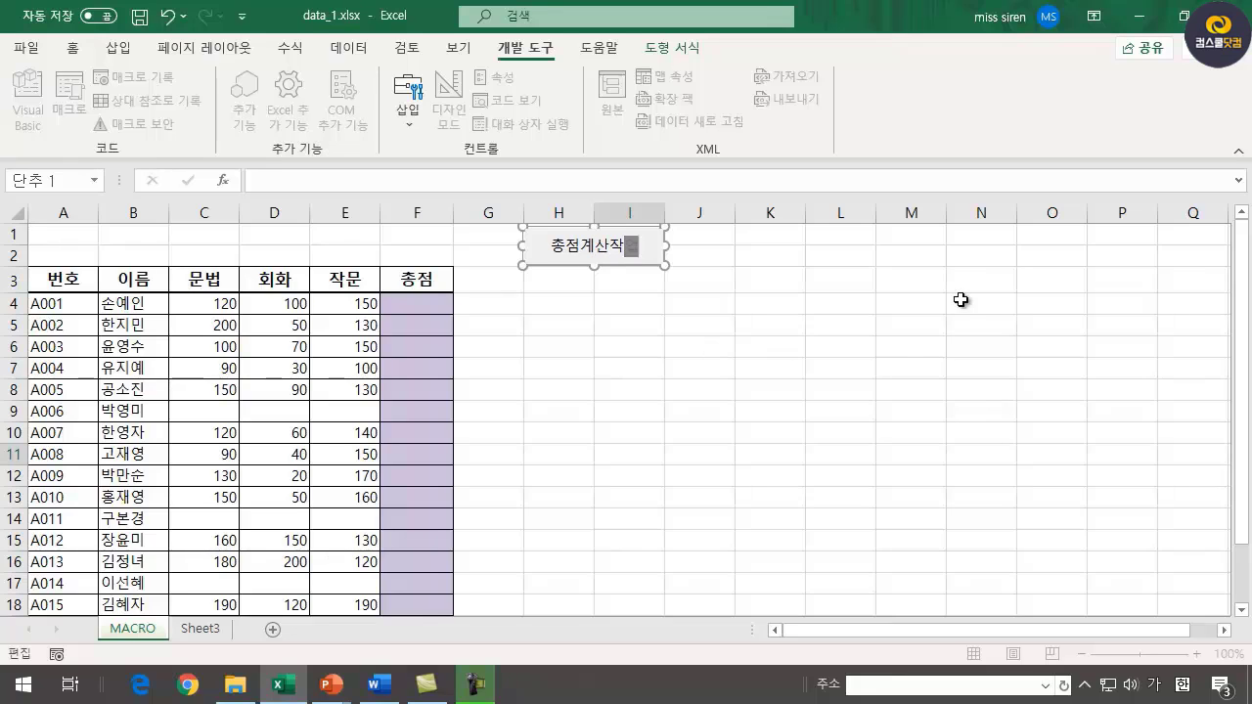
click(934, 344)
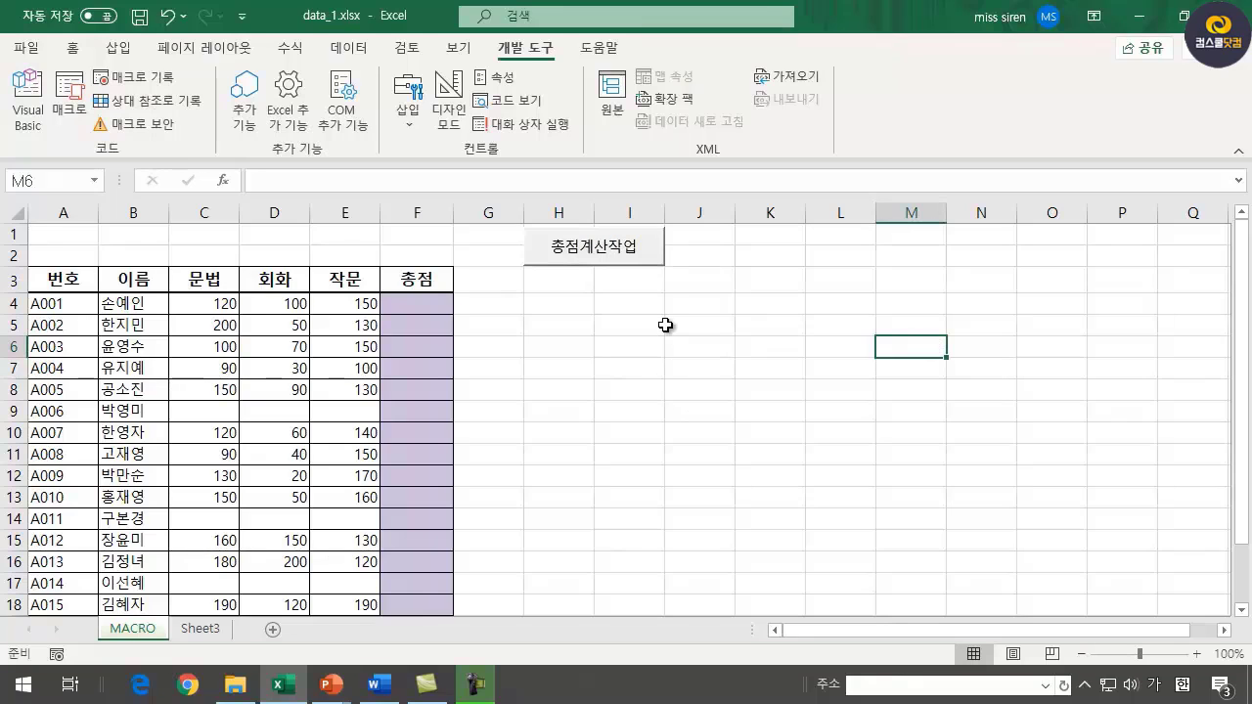
- Test the 총점계산작업 button by running its macro, and clear the resulting totals from F4:F18
click(608, 257)
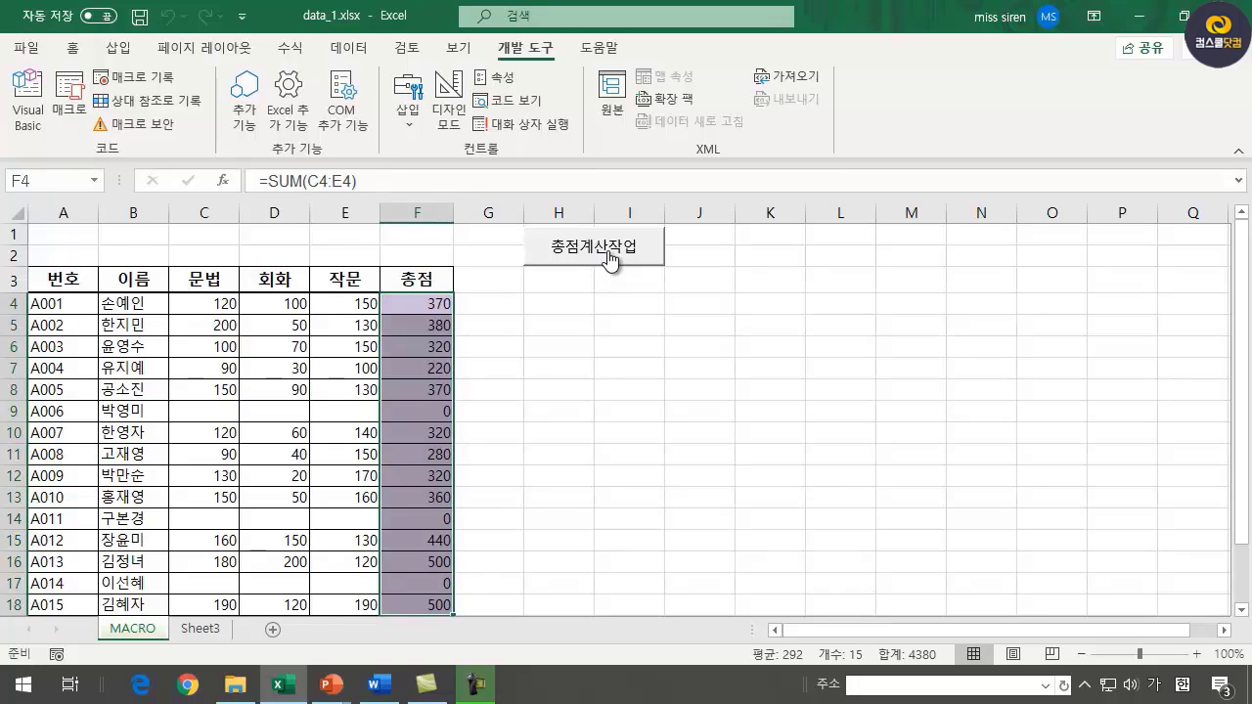
click(603, 391)
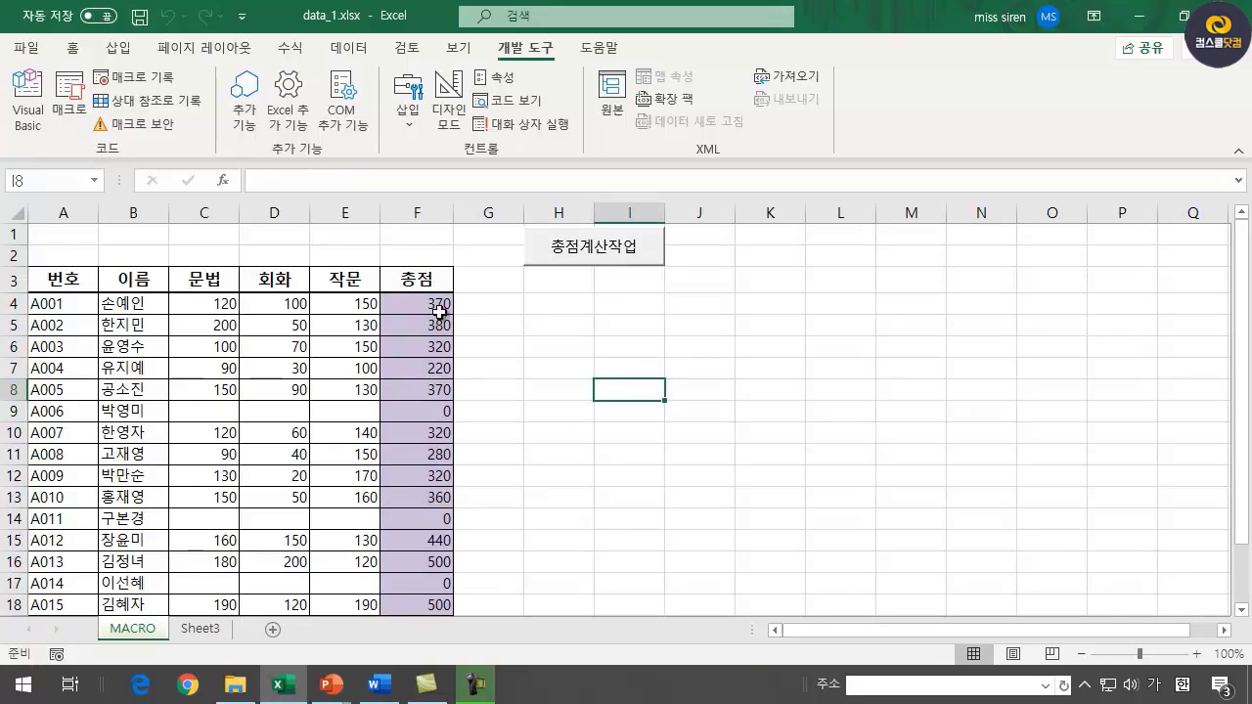
drag(434, 305, 445, 539)
key(Delete)
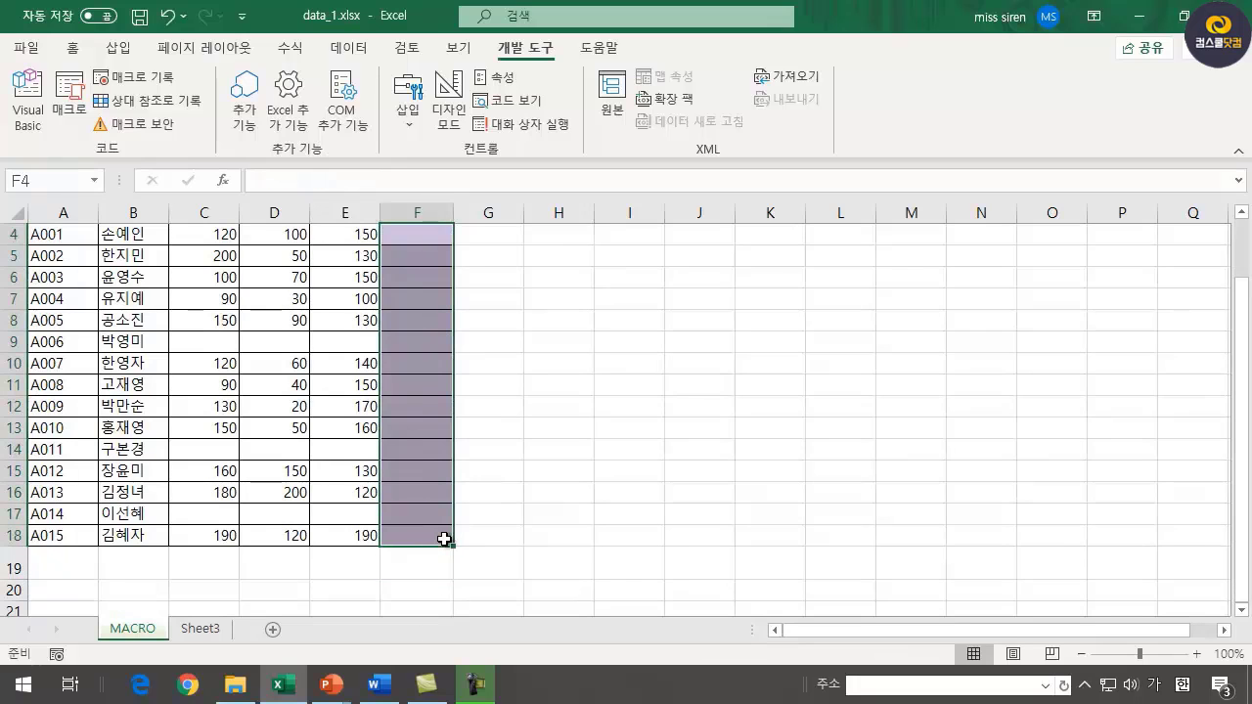
click(770, 406)
scroll(627, 404, up, 1)
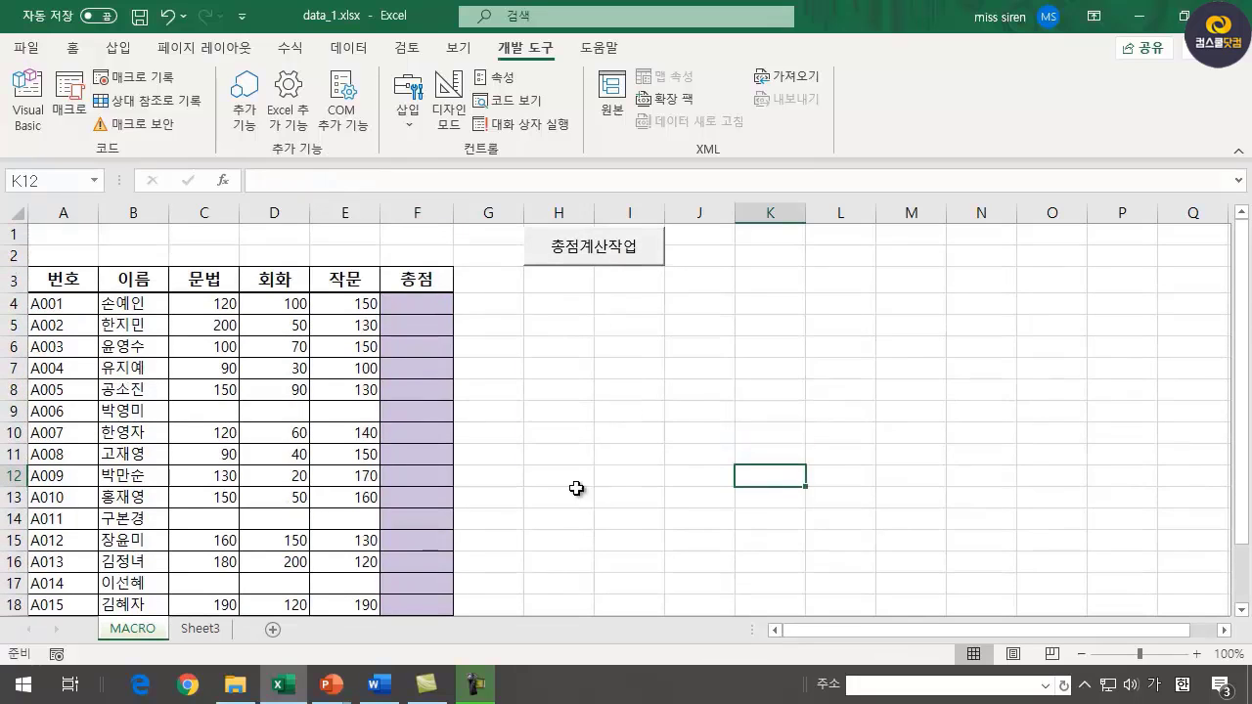
- Insert an ActiveX command button over cells J1:K2 beside the 총점계산작업 button, about 103 wide and 31 high
click(407, 125)
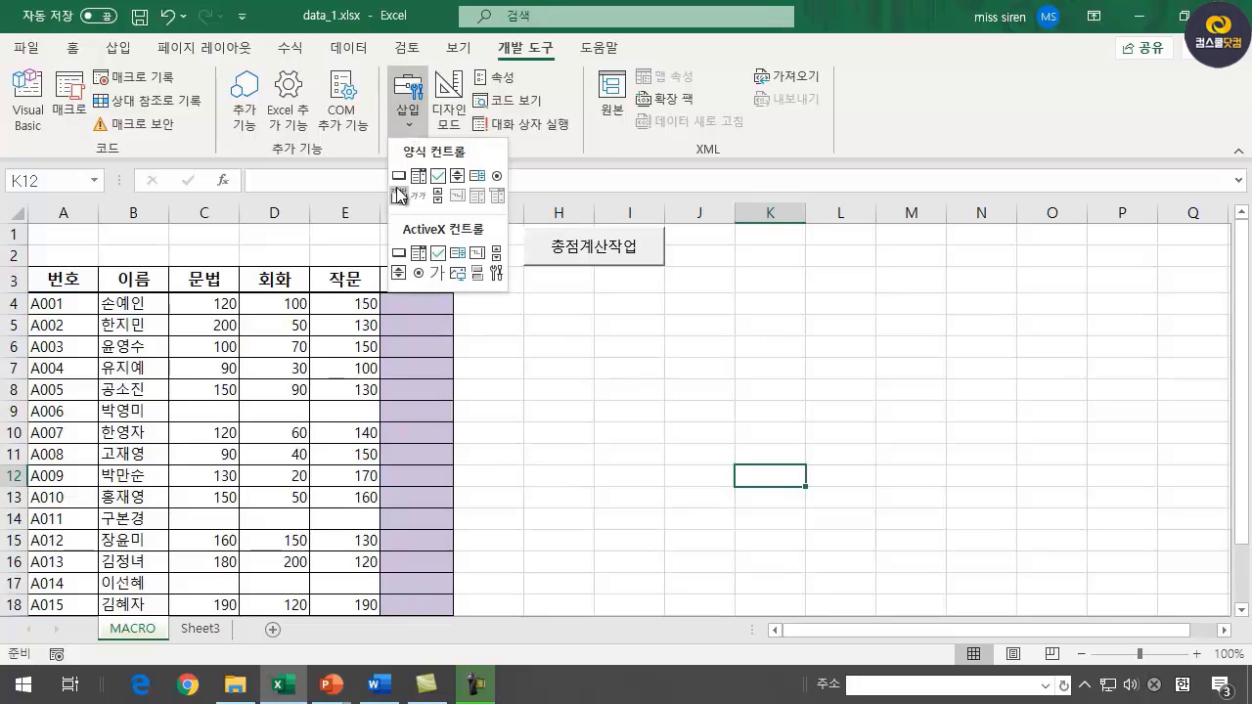
click(398, 256)
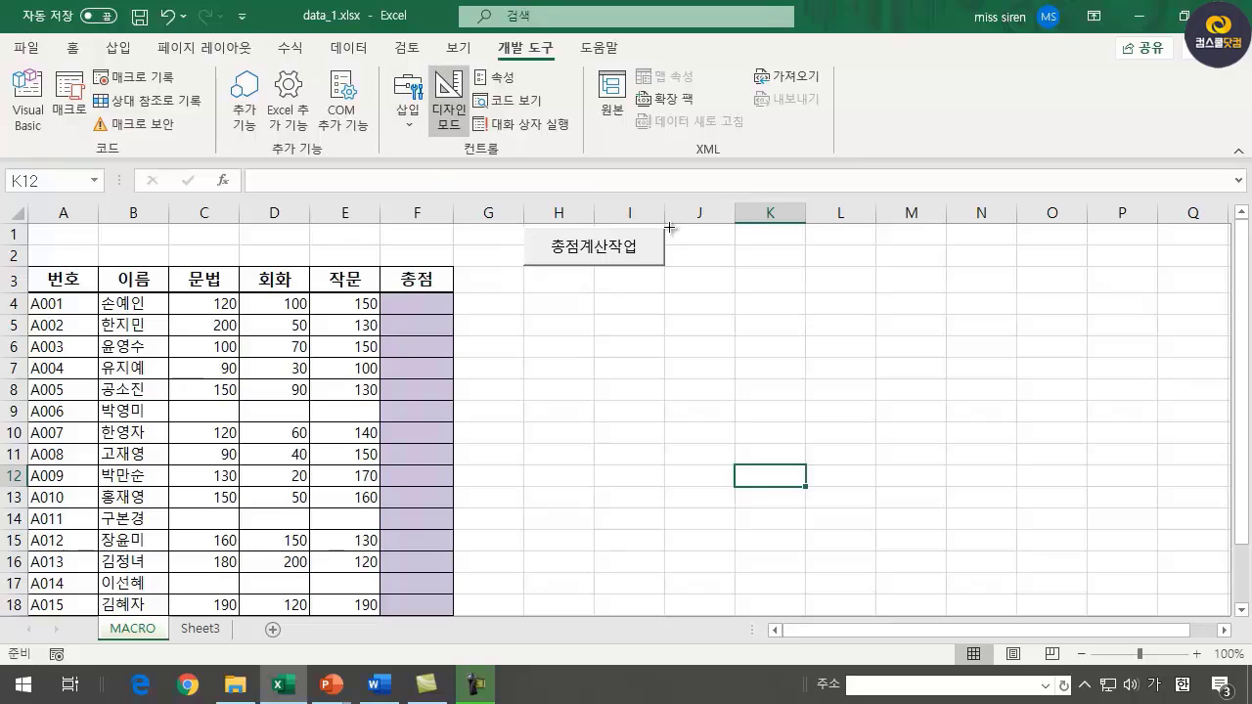
drag(669, 227, 804, 267)
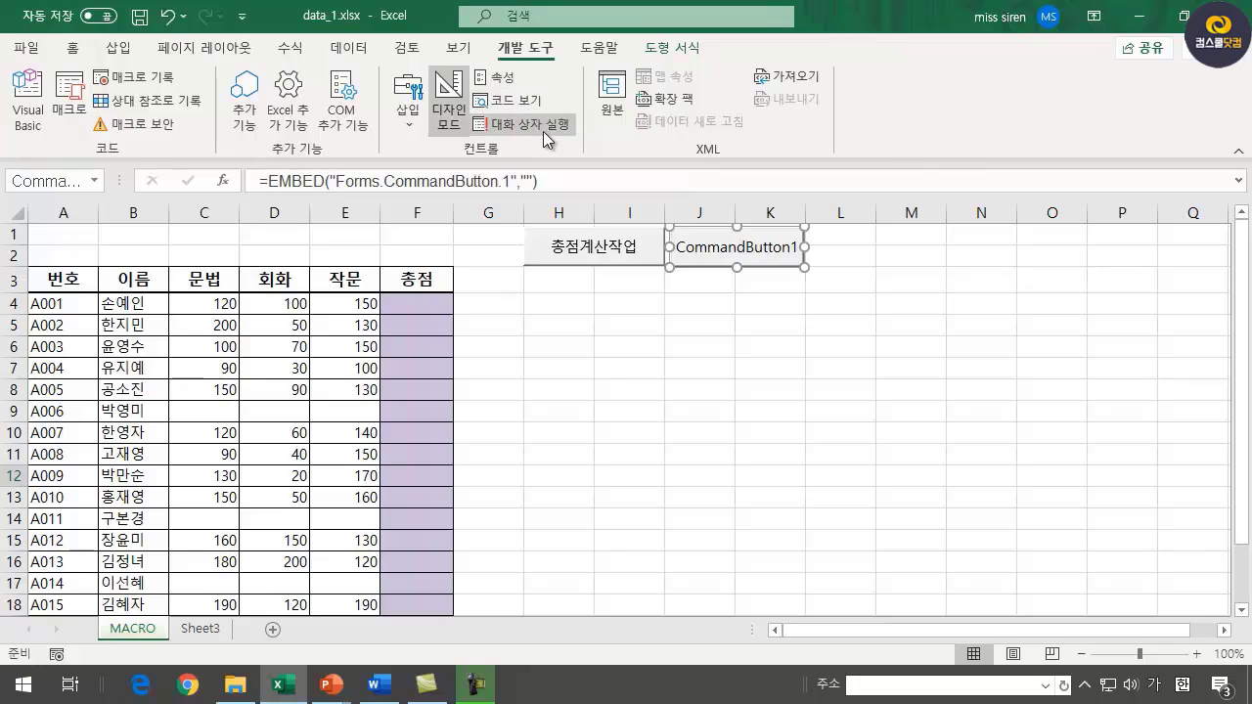
- Change the ActiveX command button's caption to 총점계산 in its properties
click(501, 82)
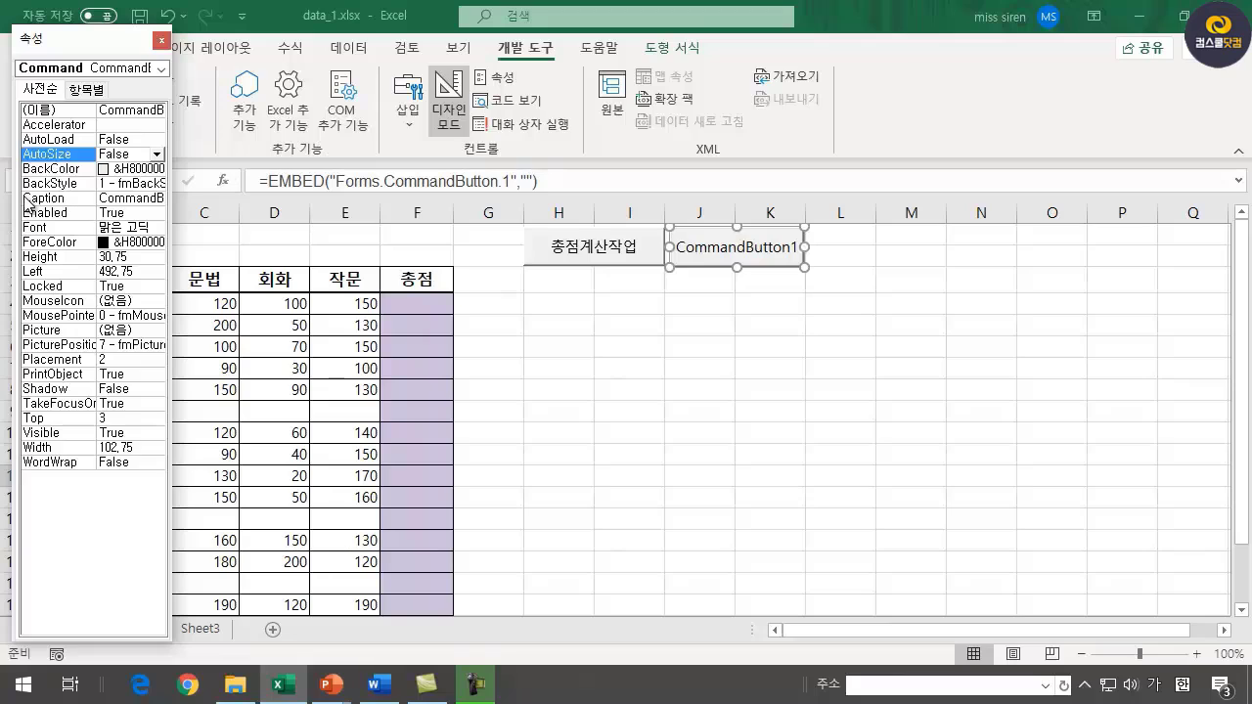
click(103, 198)
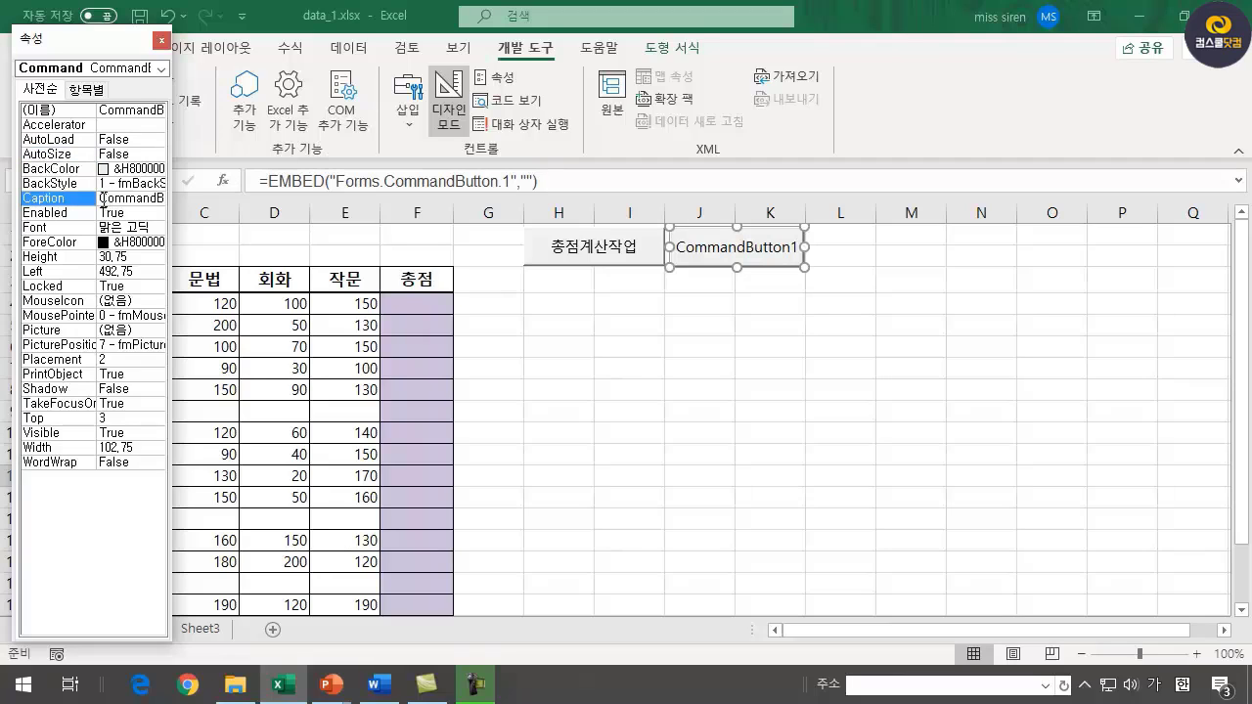
click(103, 197)
key(Delete)
key(Delete)
key(Delete)
key(Delete)
key(Delete)
key(Delete)
key(Delete)
key(Delete)
key(Delete)
key(Delete)
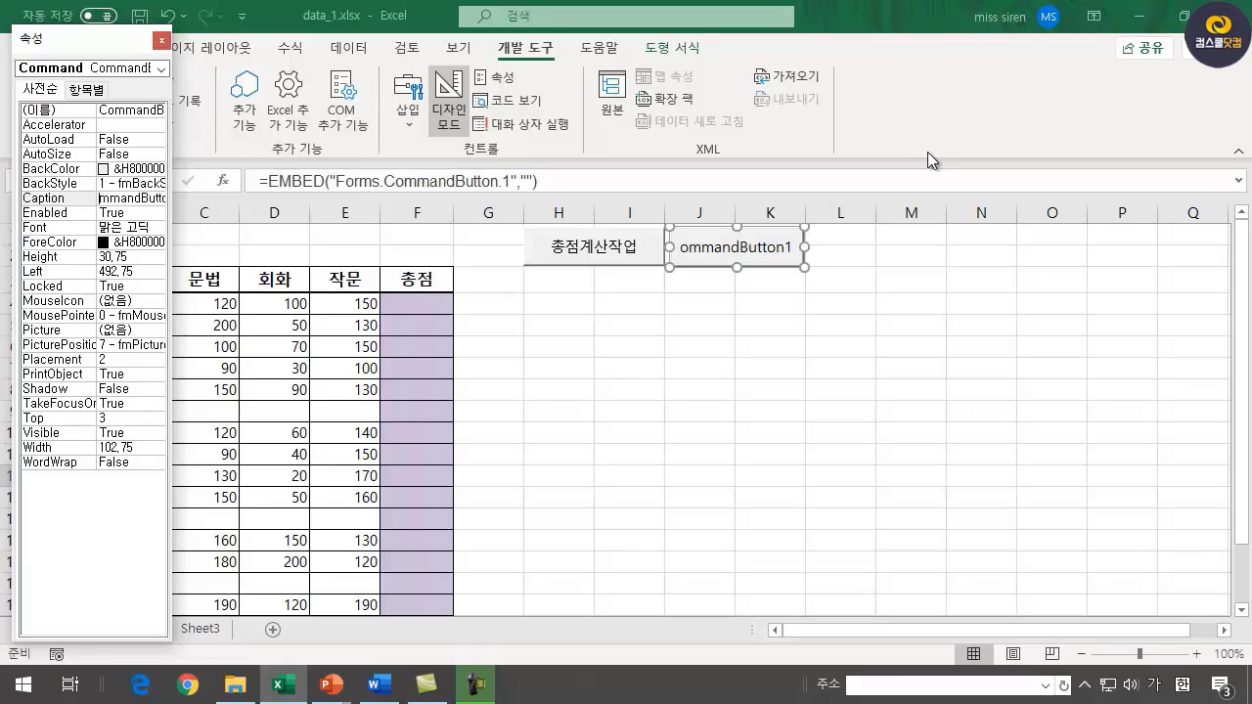
key(Delete)
key(Delete)
key(Delete)
key(Delete)
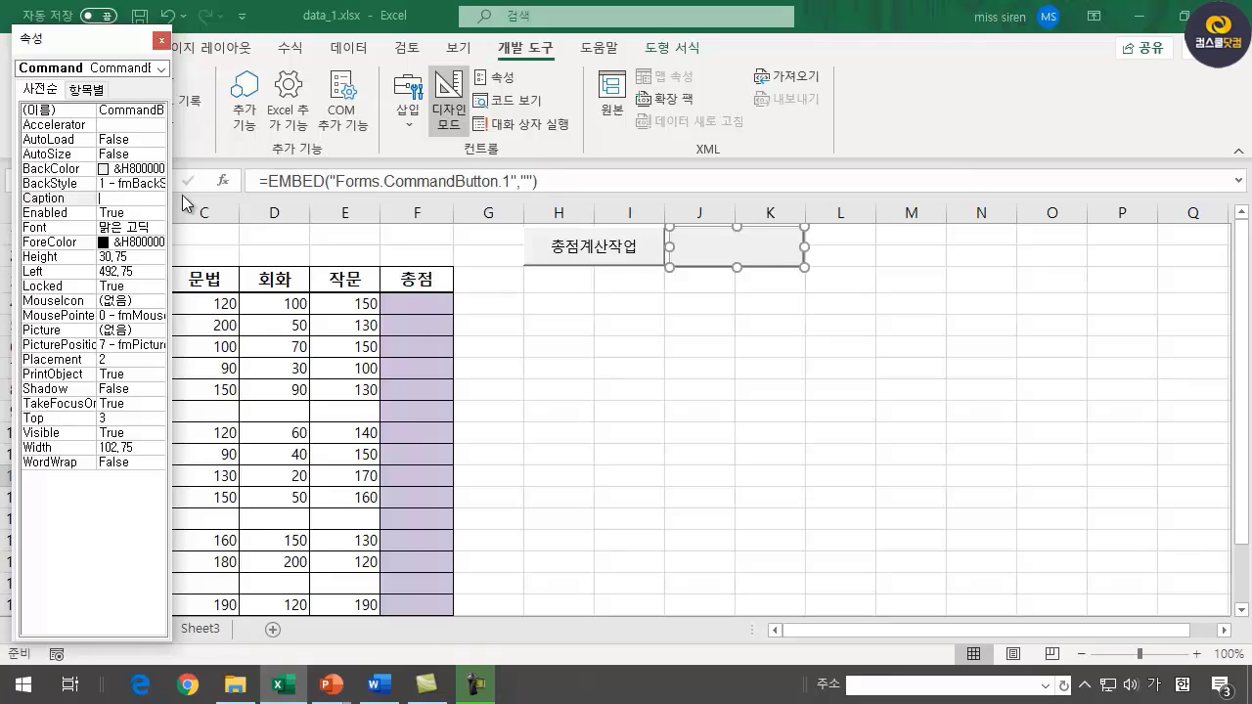
key(Hangul)
text(ch)
key(BackSpace)
key(BackSpace)
key(Hangul)
text(총점?계산)
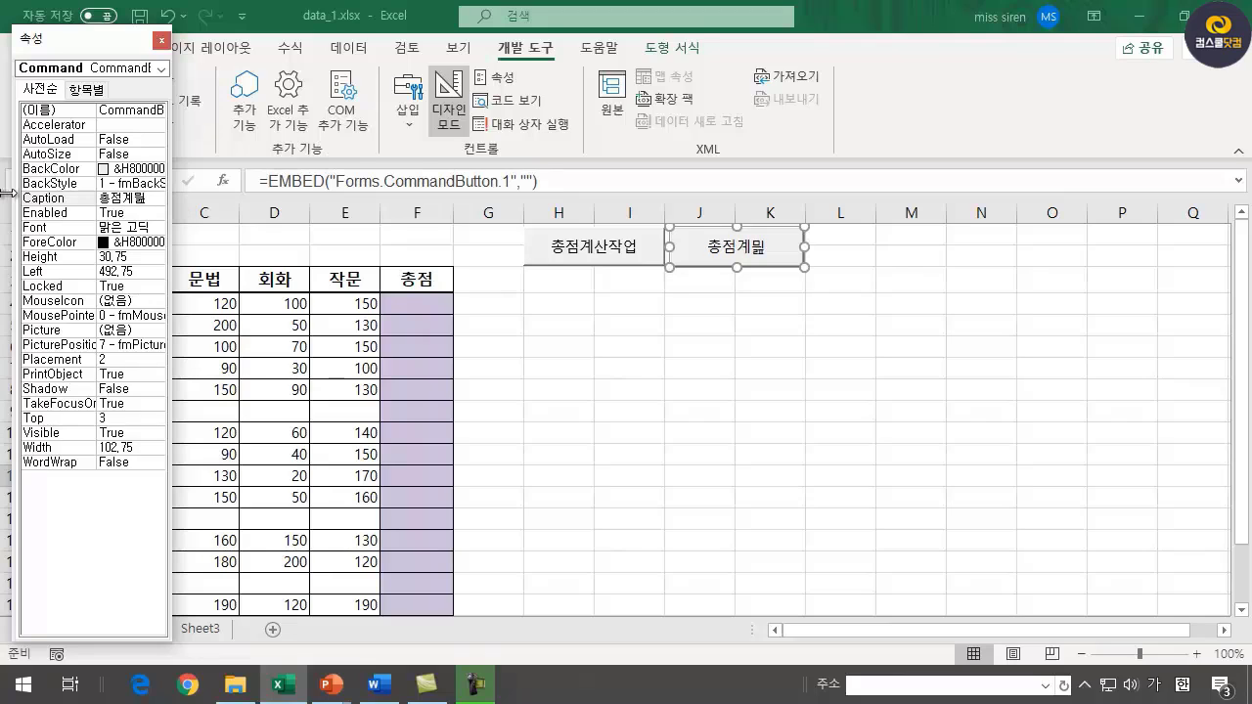
key(Return)
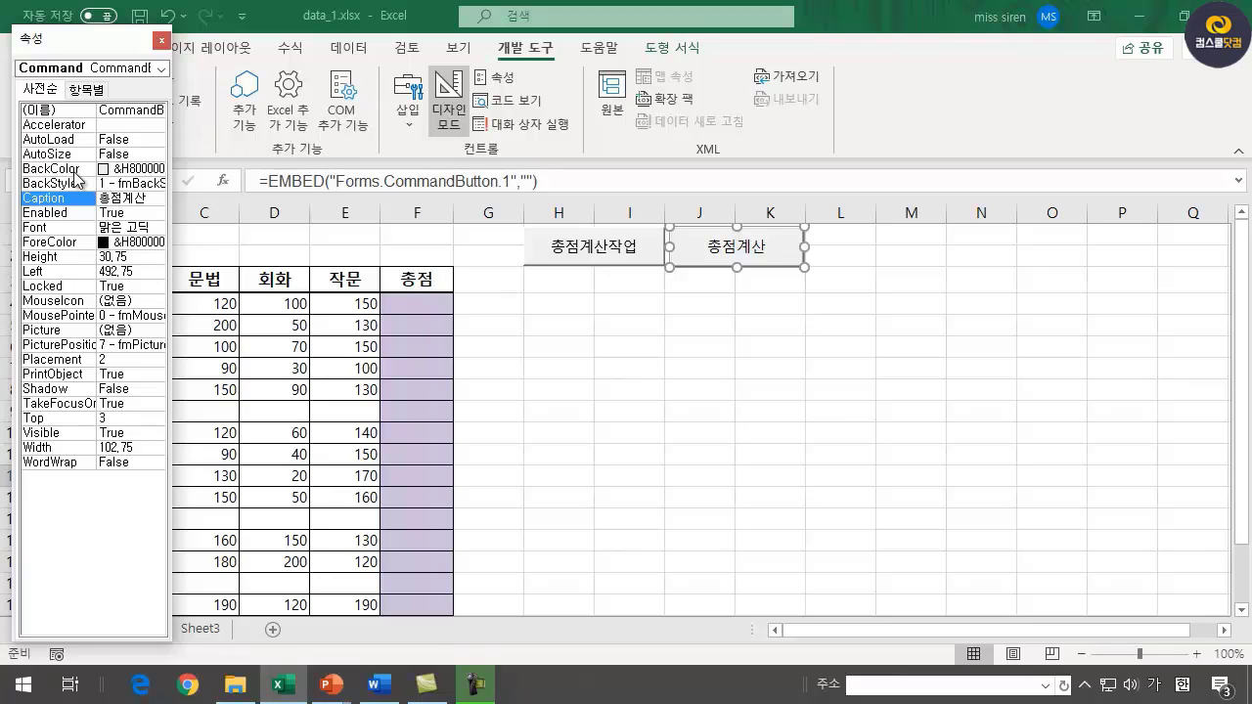
- Set the ActiveX command button's BackColor to light yellow from the colour palette and close the properties
click(120, 169)
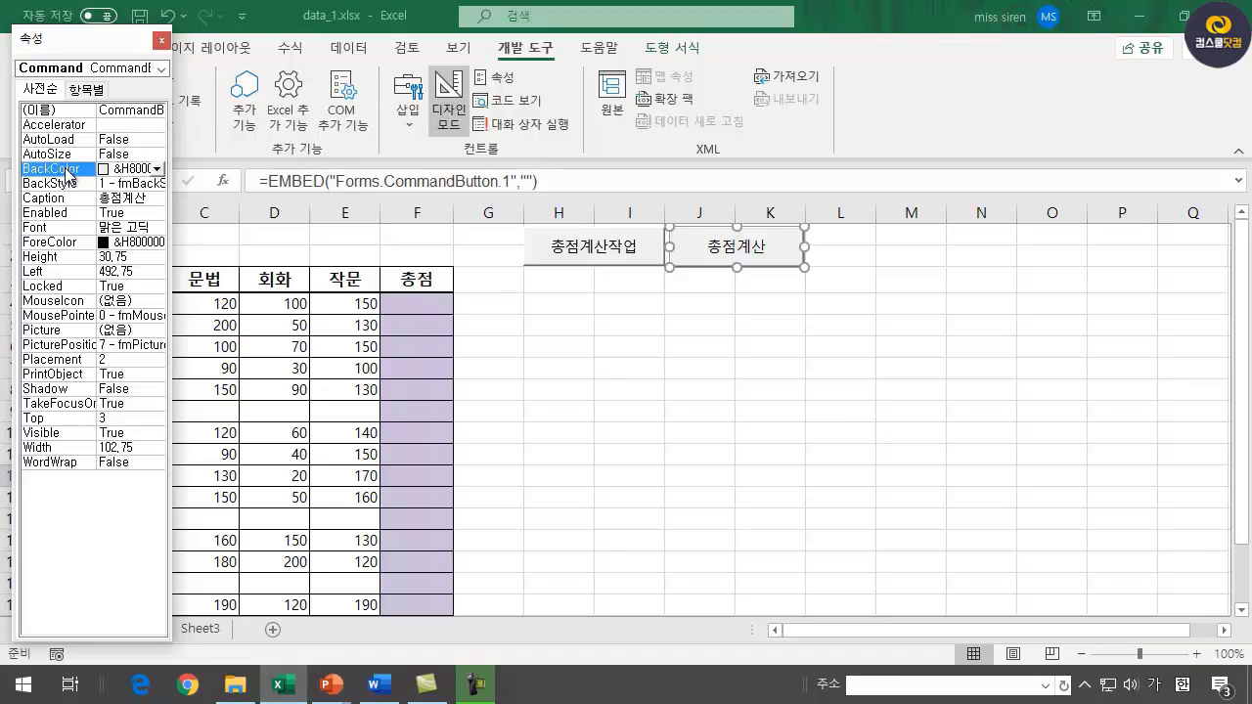
click(156, 170)
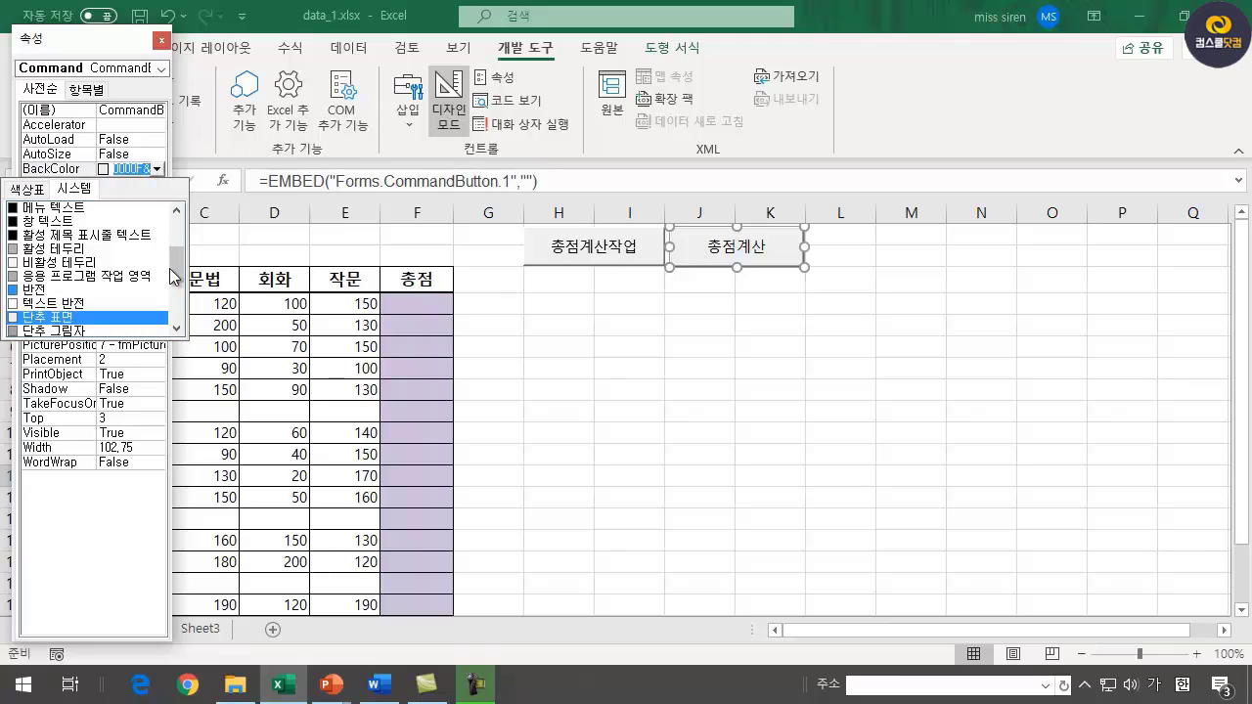
click(28, 189)
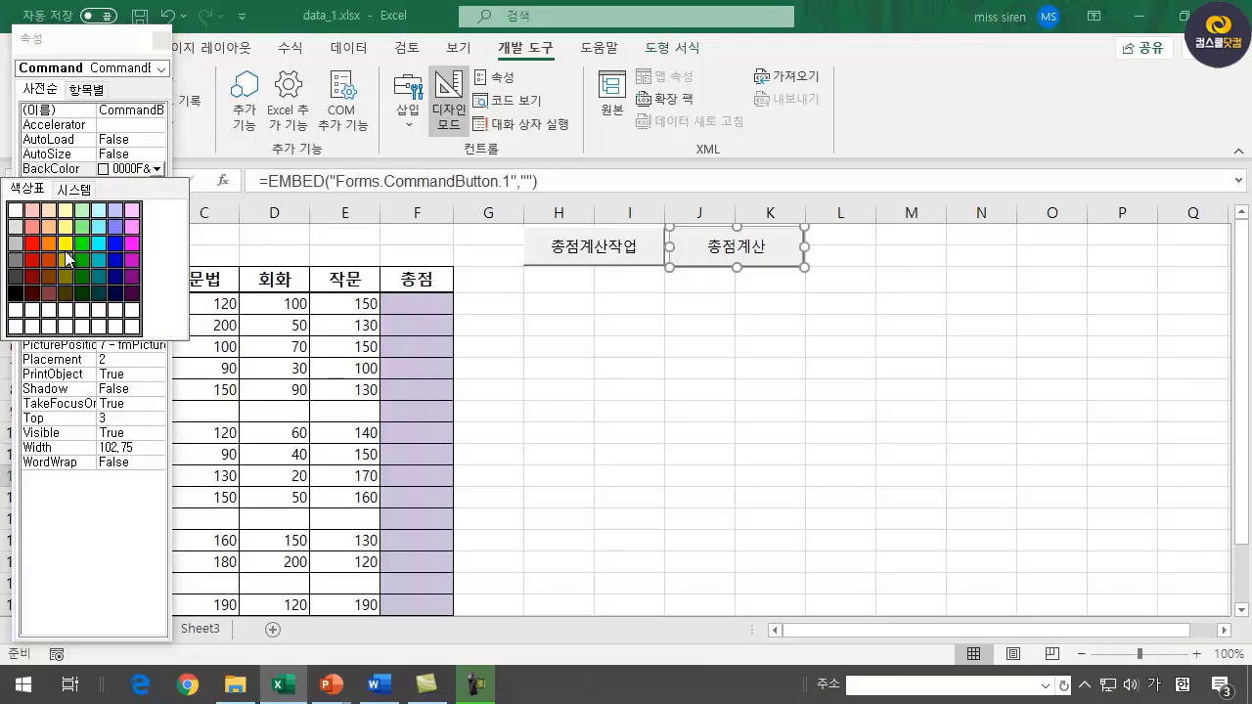
click(66, 227)
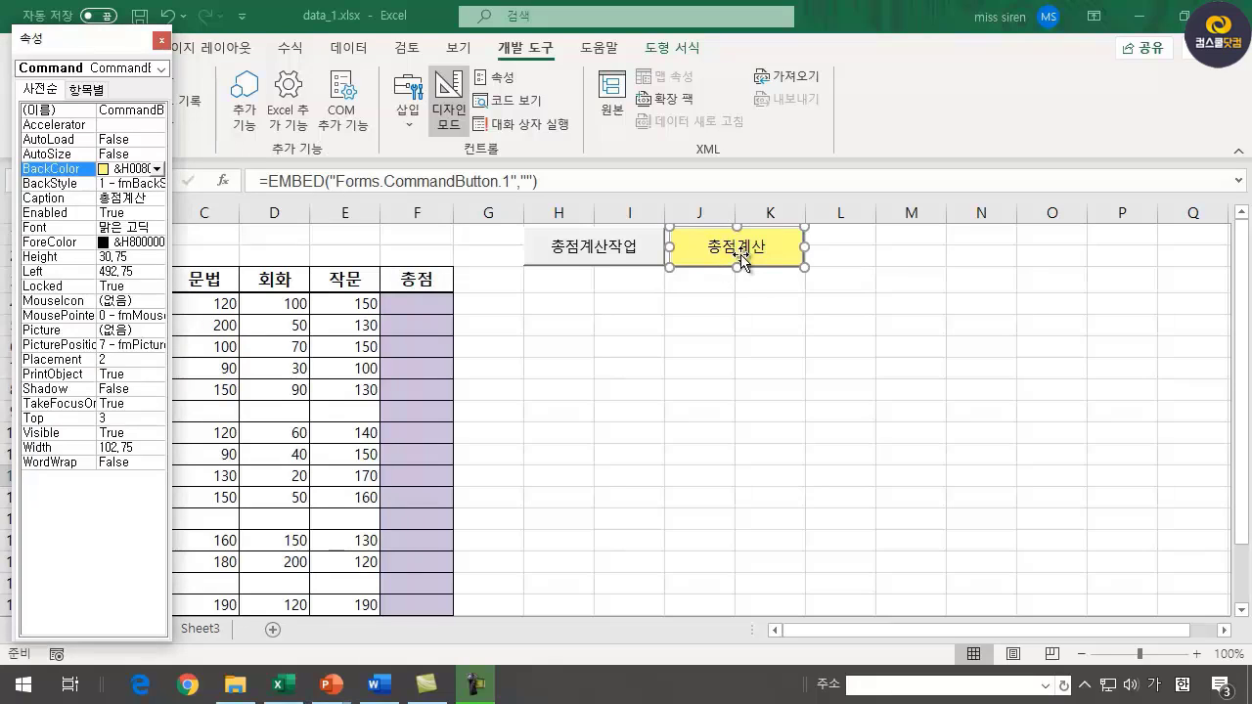
click(161, 40)
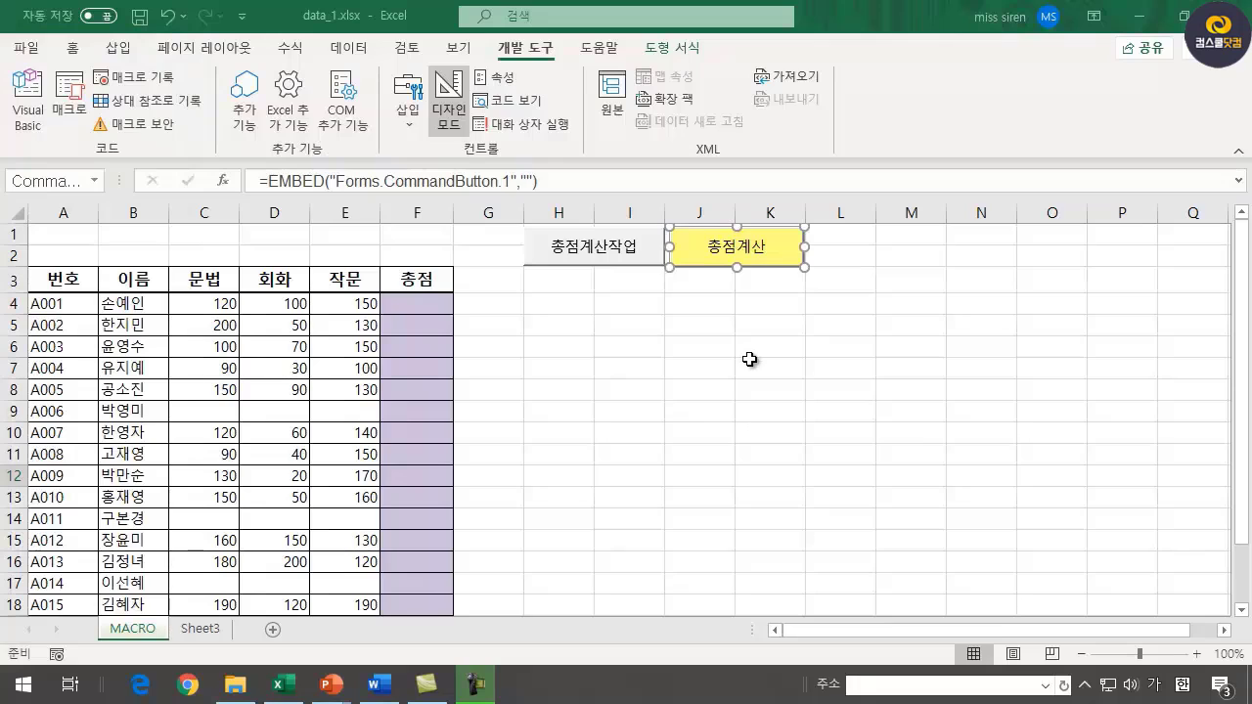
click(749, 360)
click(724, 257)
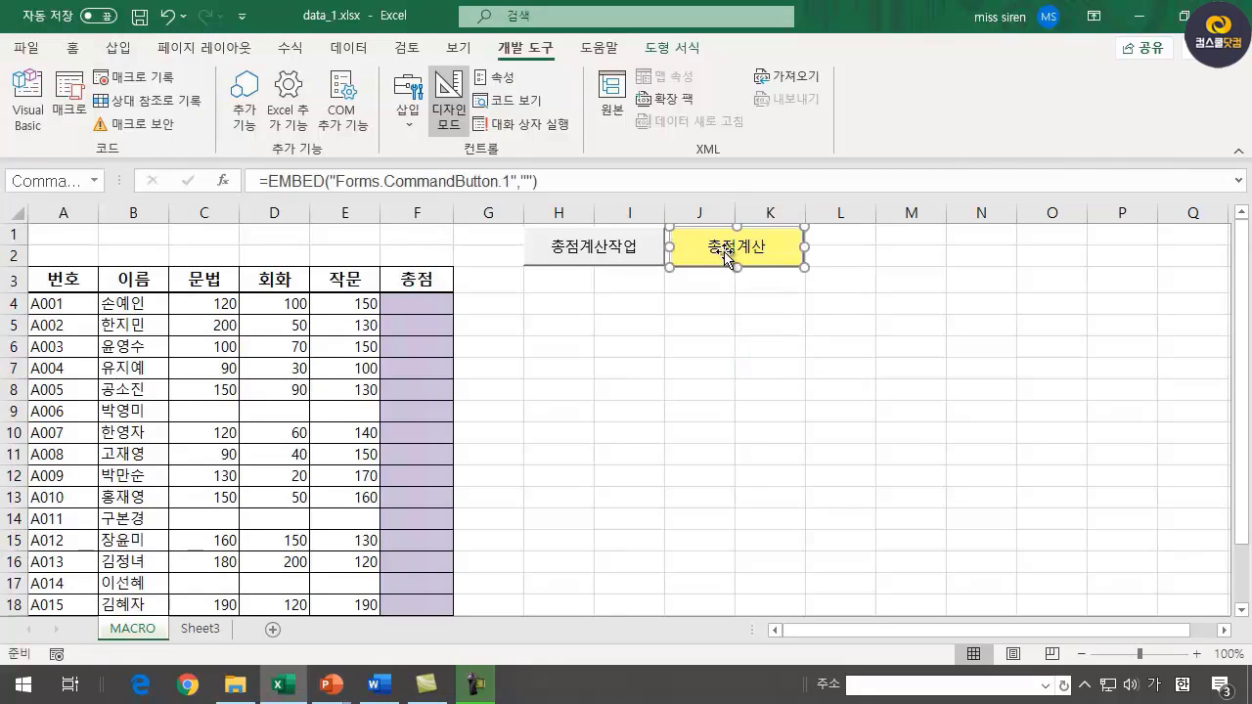
click(722, 319)
click(720, 264)
click(722, 319)
click(704, 246)
click(722, 319)
click(699, 242)
click(780, 342)
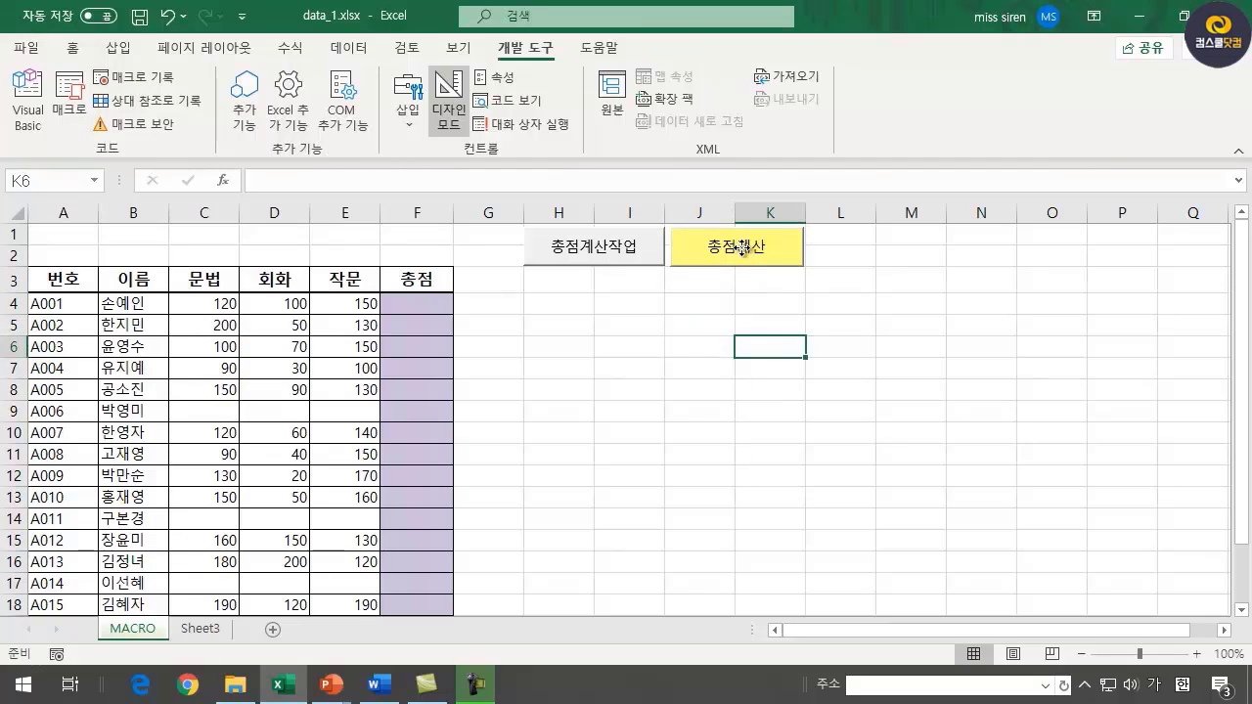
- Open the Click event procedure of the yellow 총점계산 command button in the Visual Basic editor
click(742, 249)
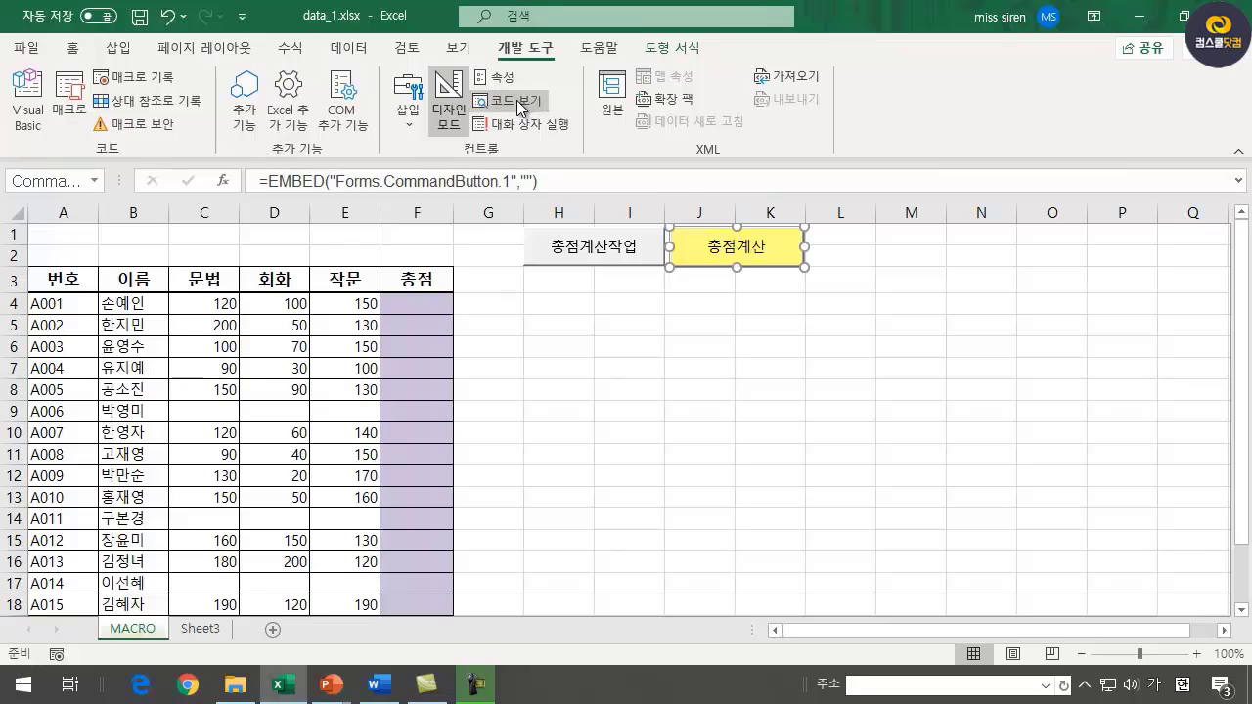
double_click(711, 256)
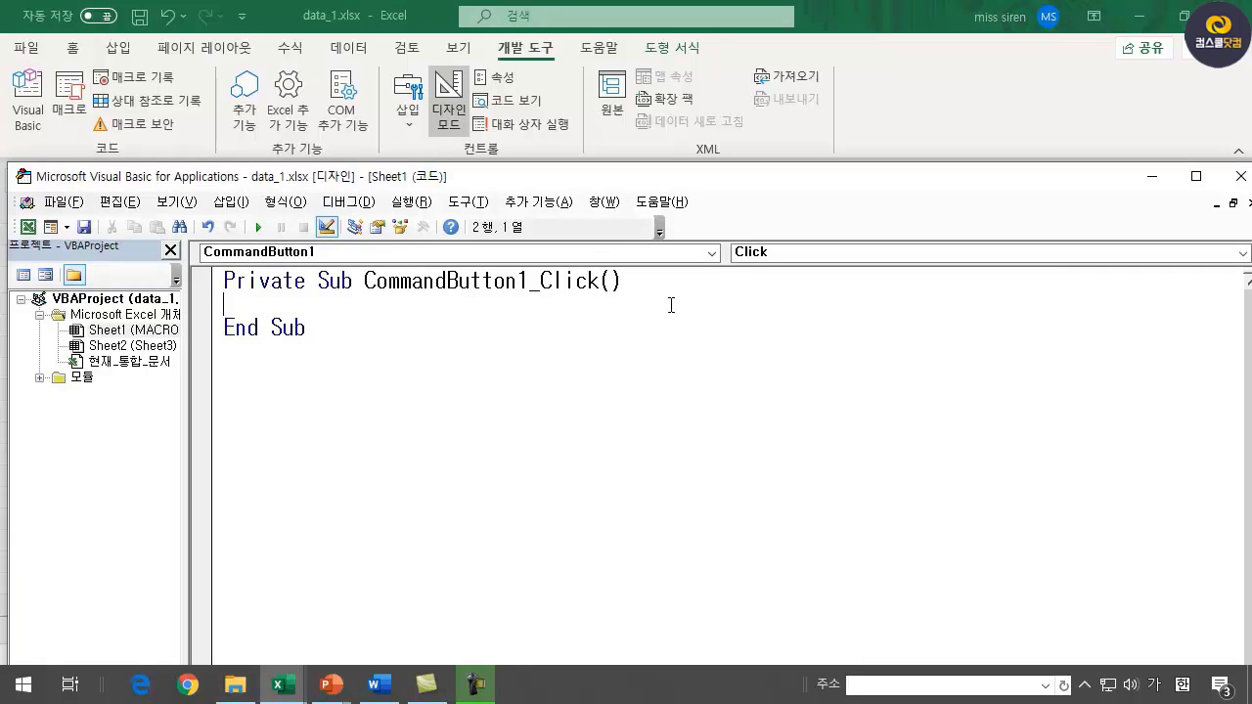
drag(787, 184, 783, 50)
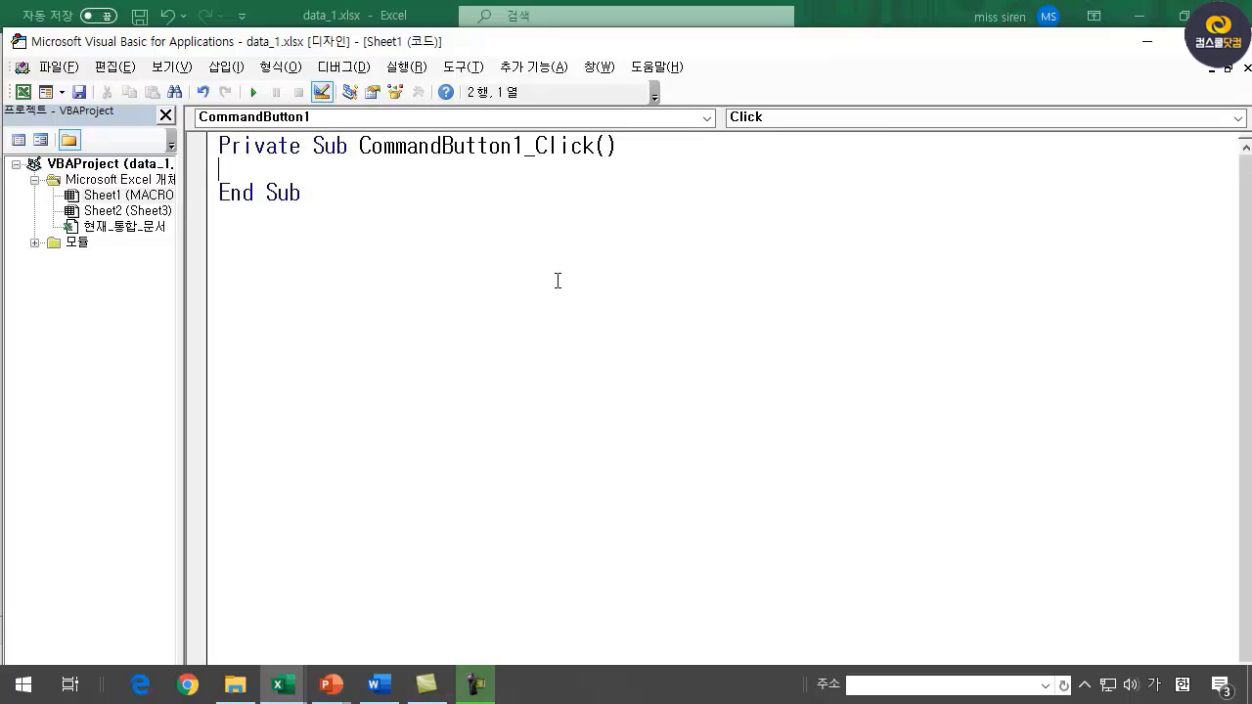
drag(910, 43, 880, 432)
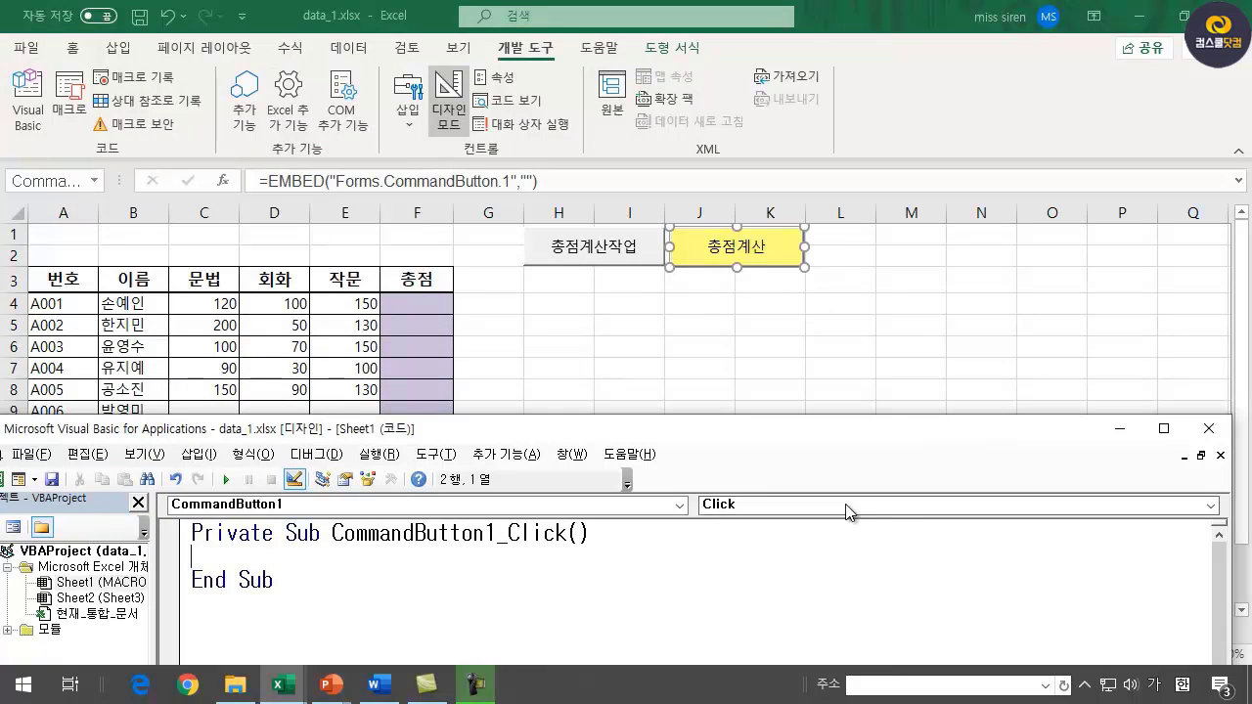
drag(829, 432, 898, 154)
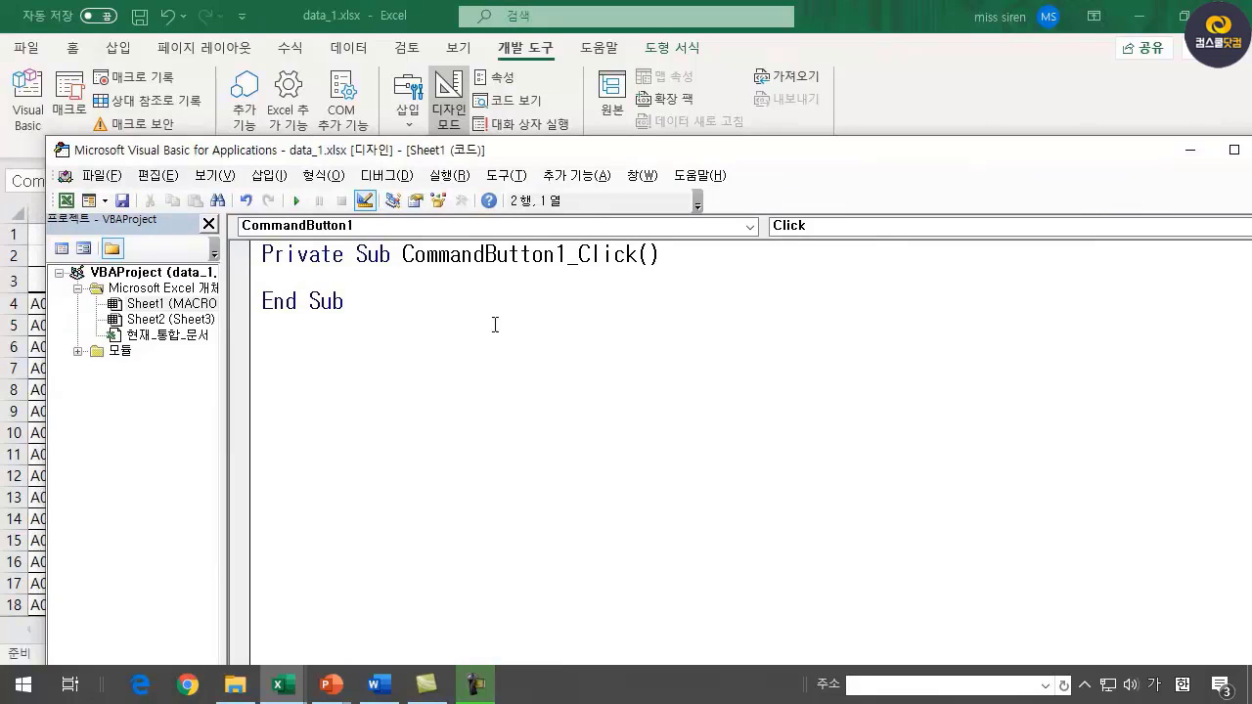
drag(526, 147, 541, 144)
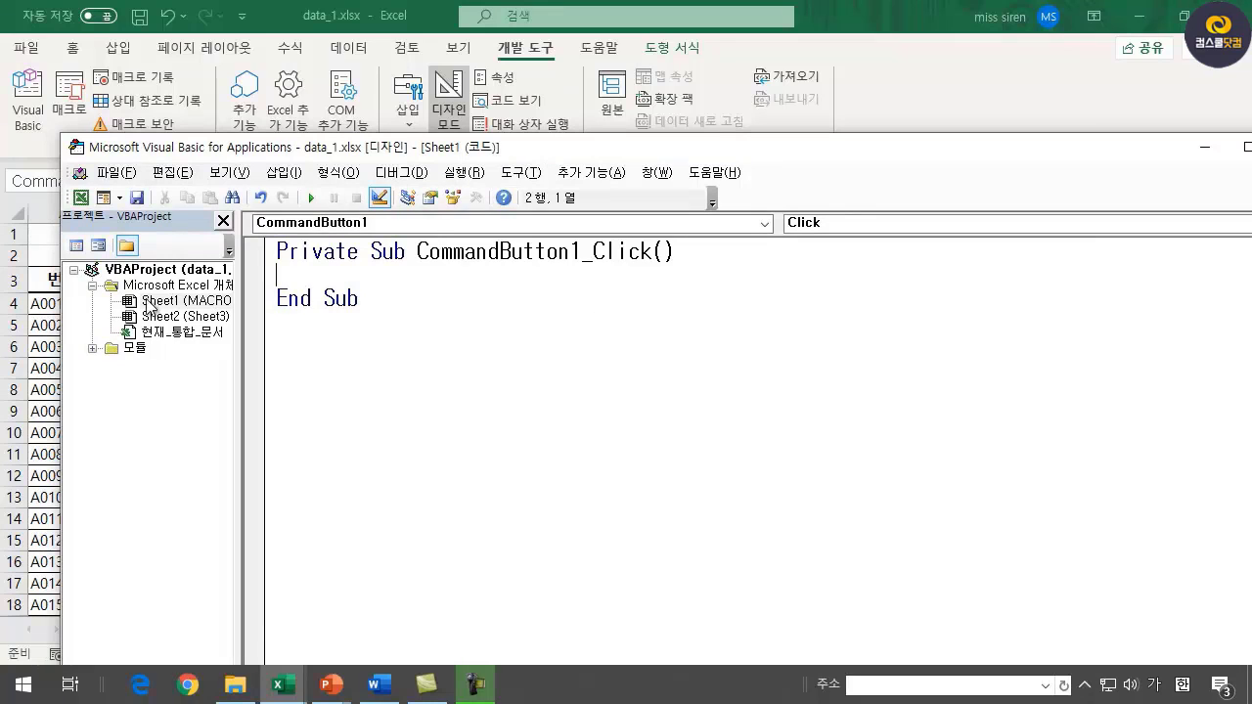
- Examine the recorded 총점계산 macro code in Module1, and close the Visual Basic editor
click(91, 350)
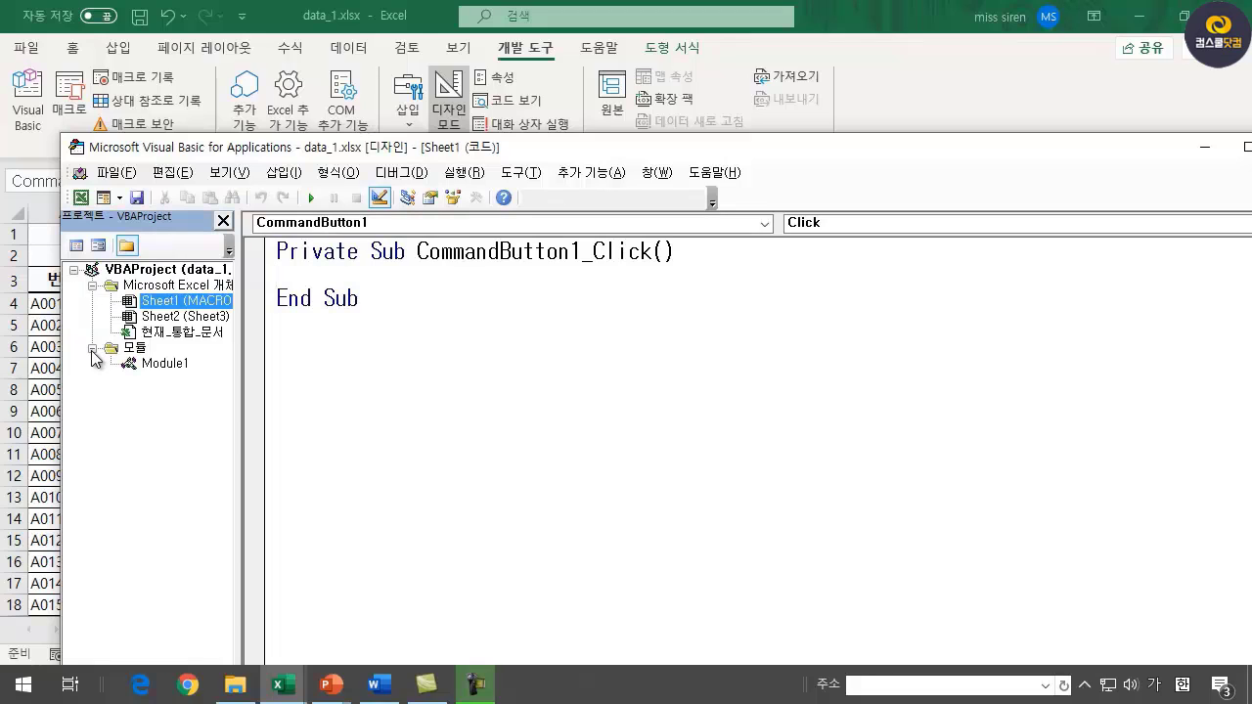
double_click(167, 363)
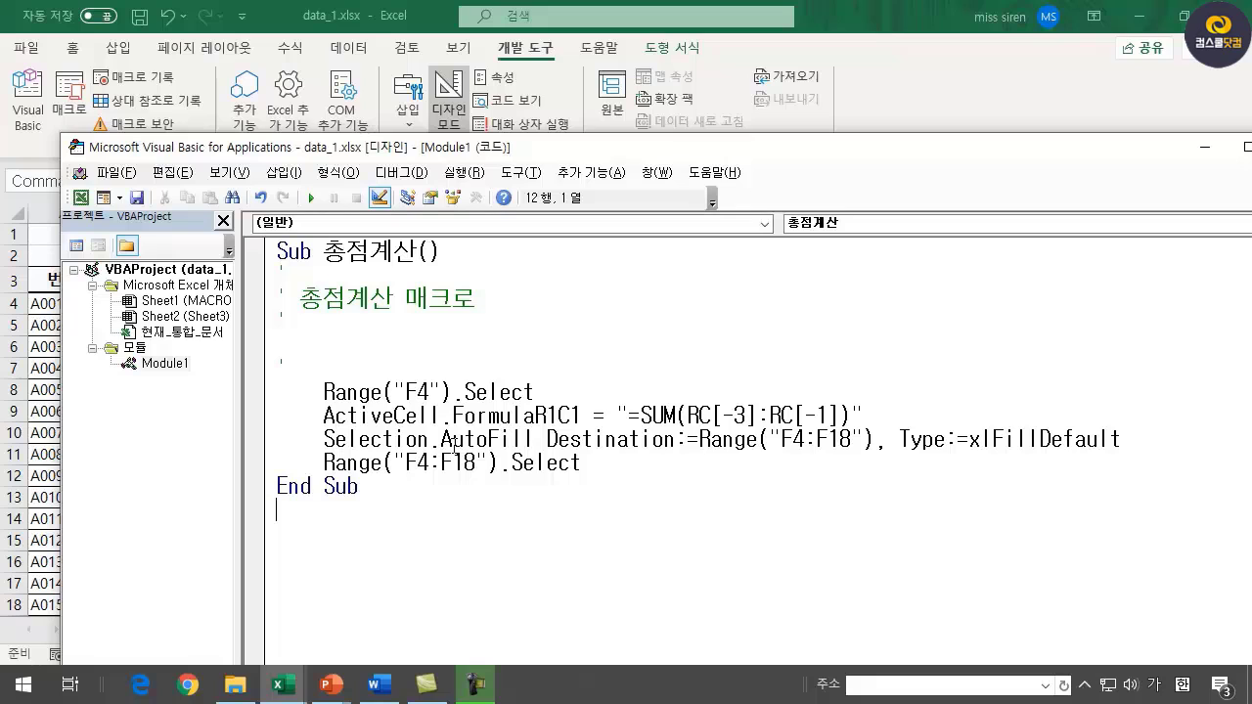
double_click(626, 146)
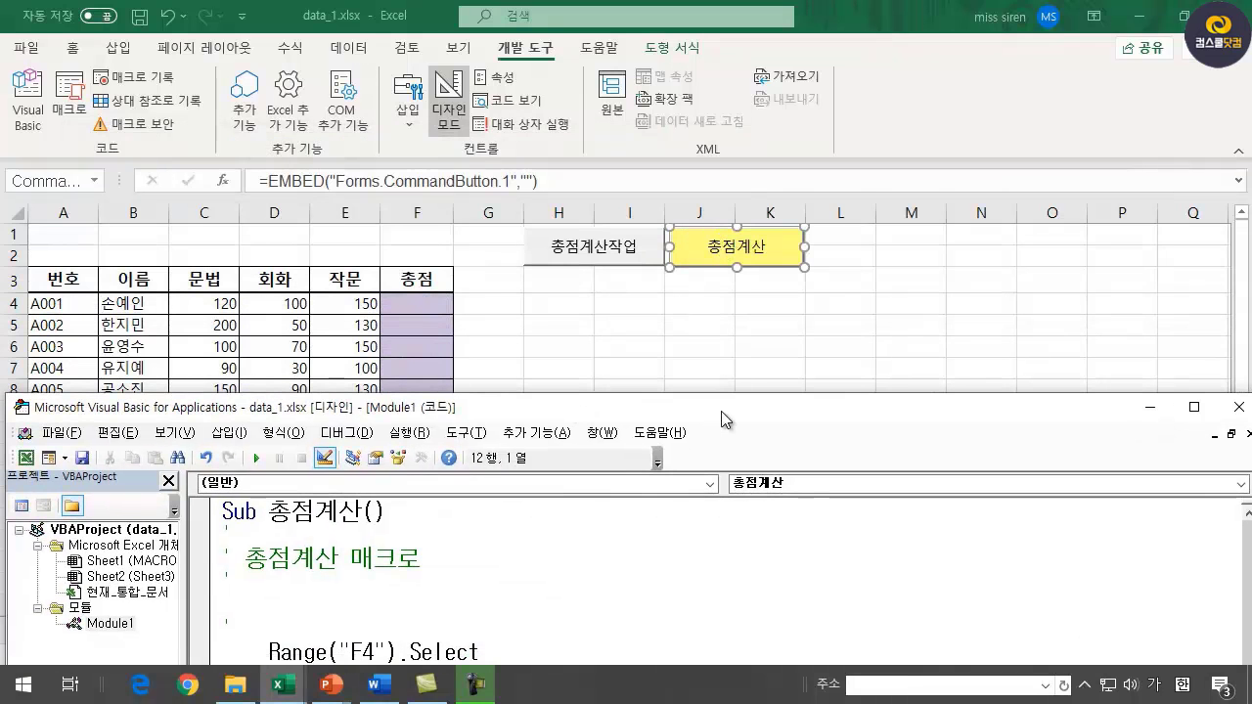
drag(723, 418, 706, 166)
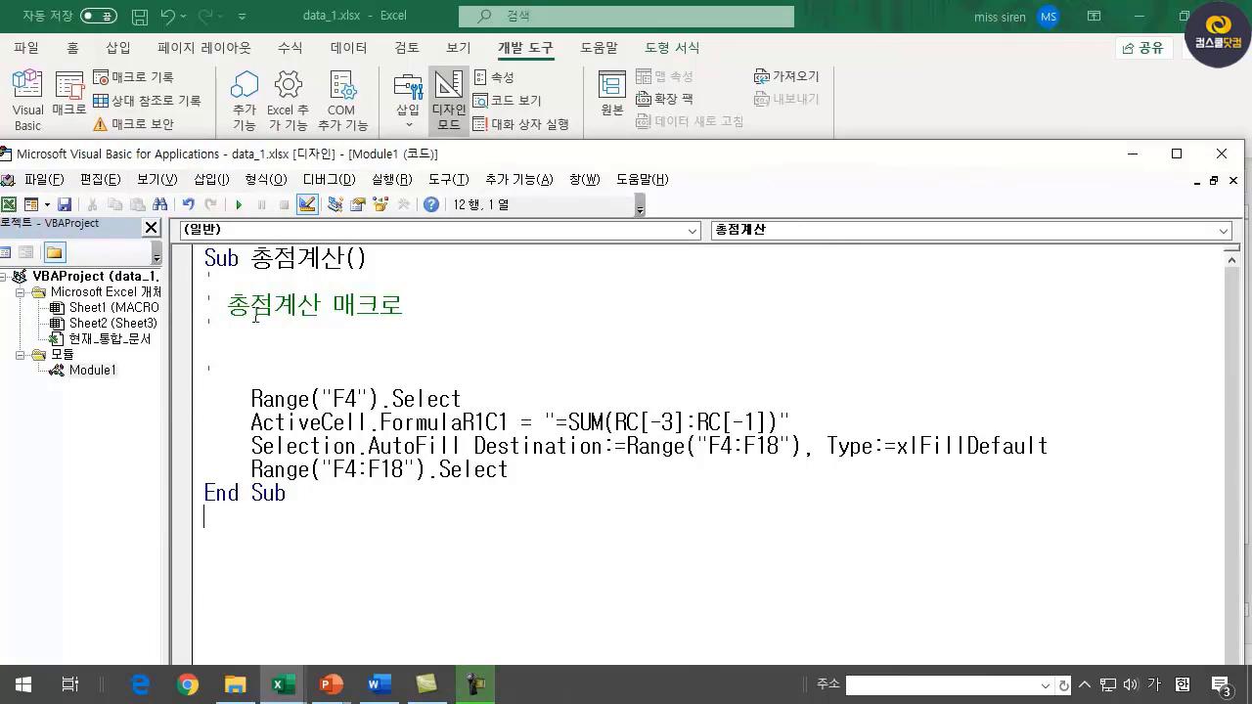
drag(548, 155, 576, 147)
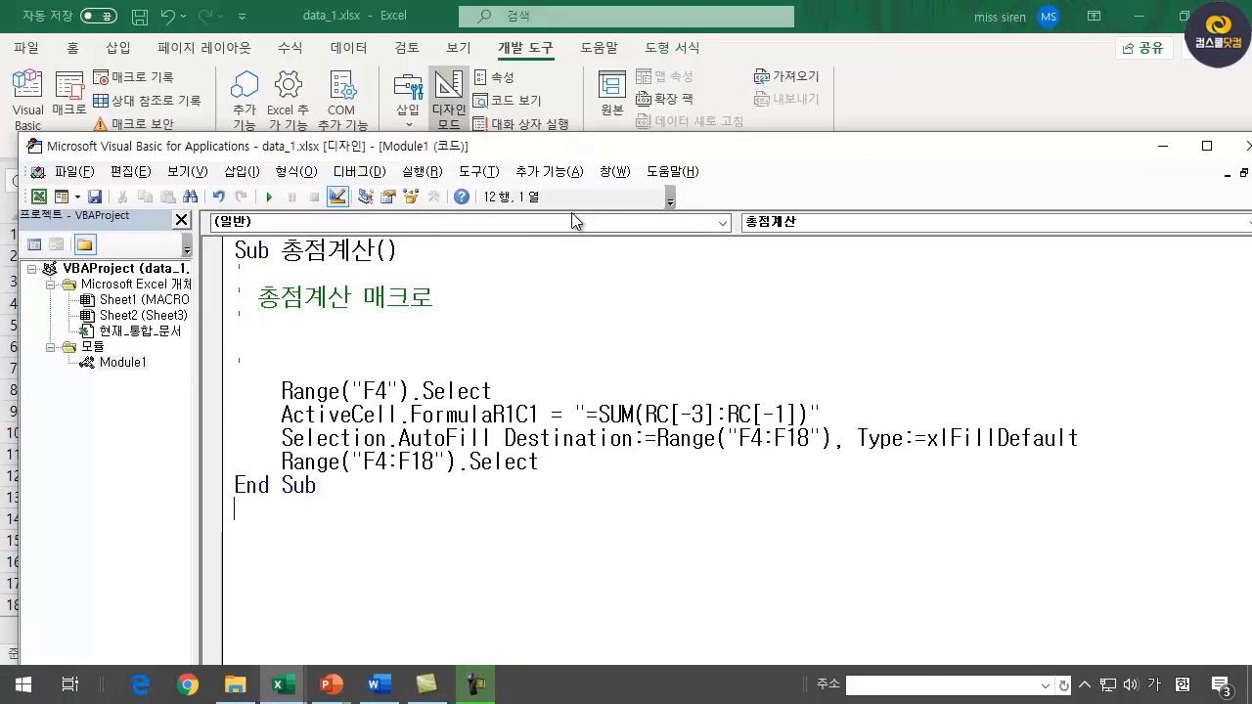
drag(821, 166, 795, 158)
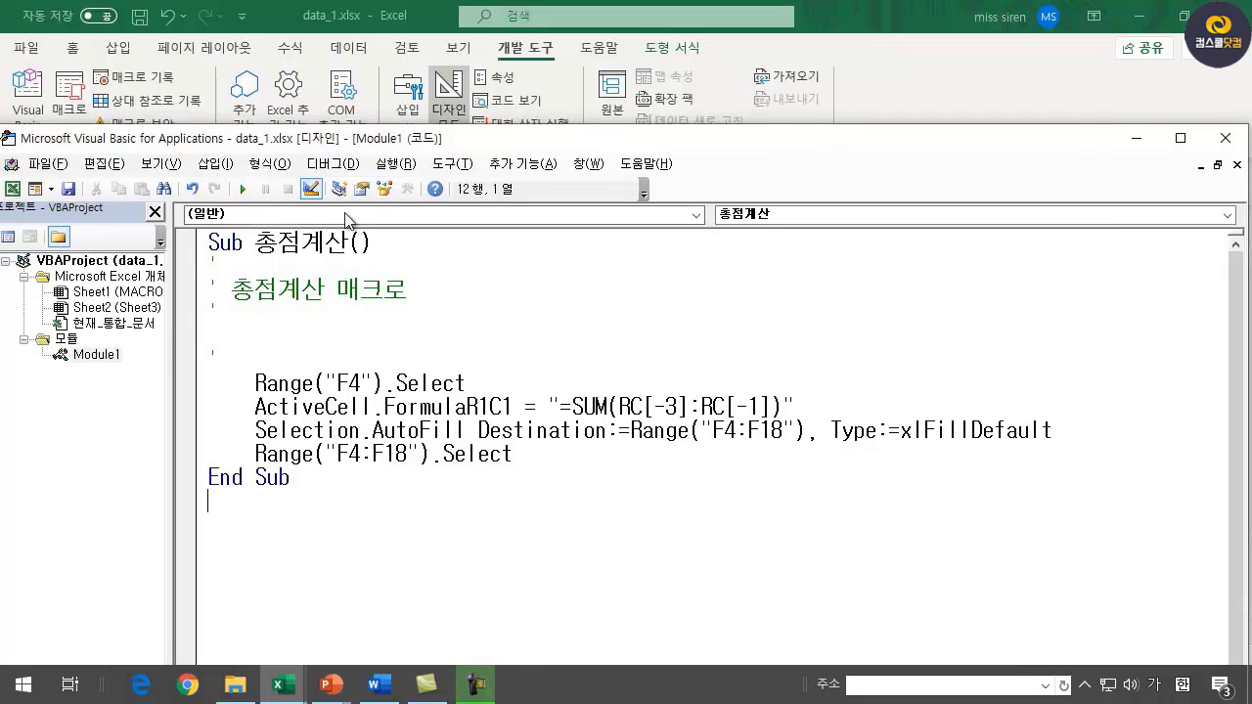
click(695, 214)
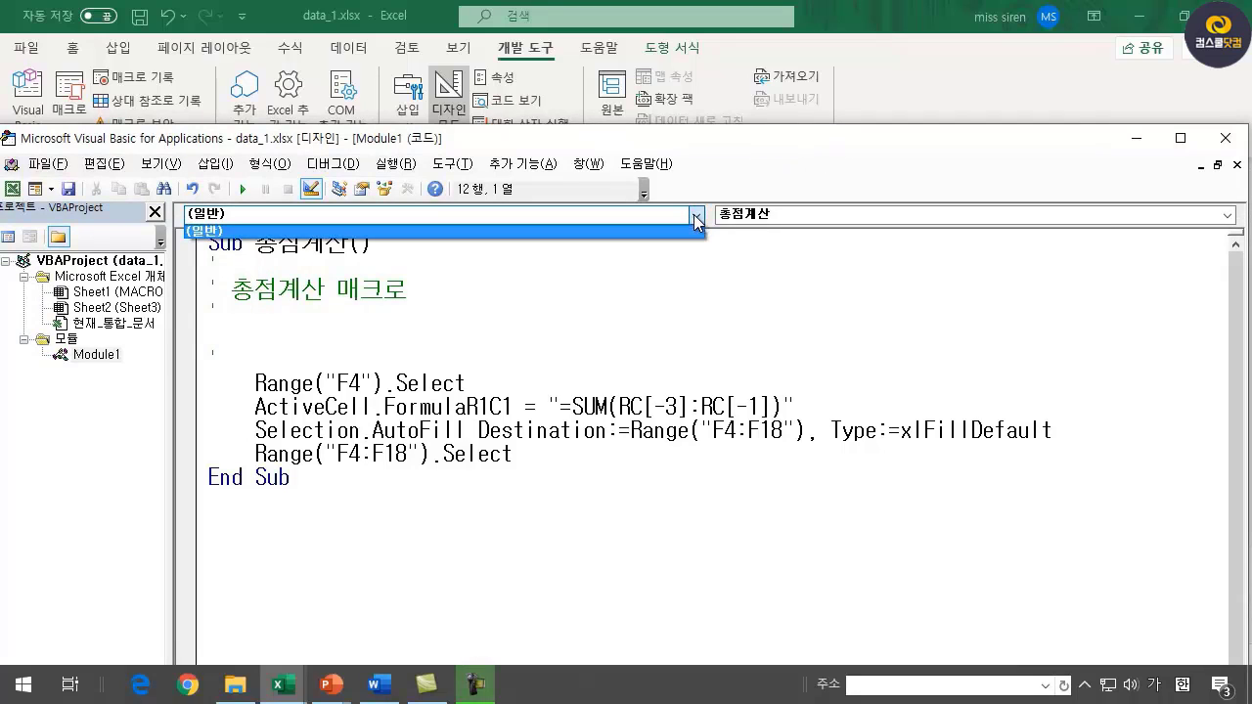
click(798, 260)
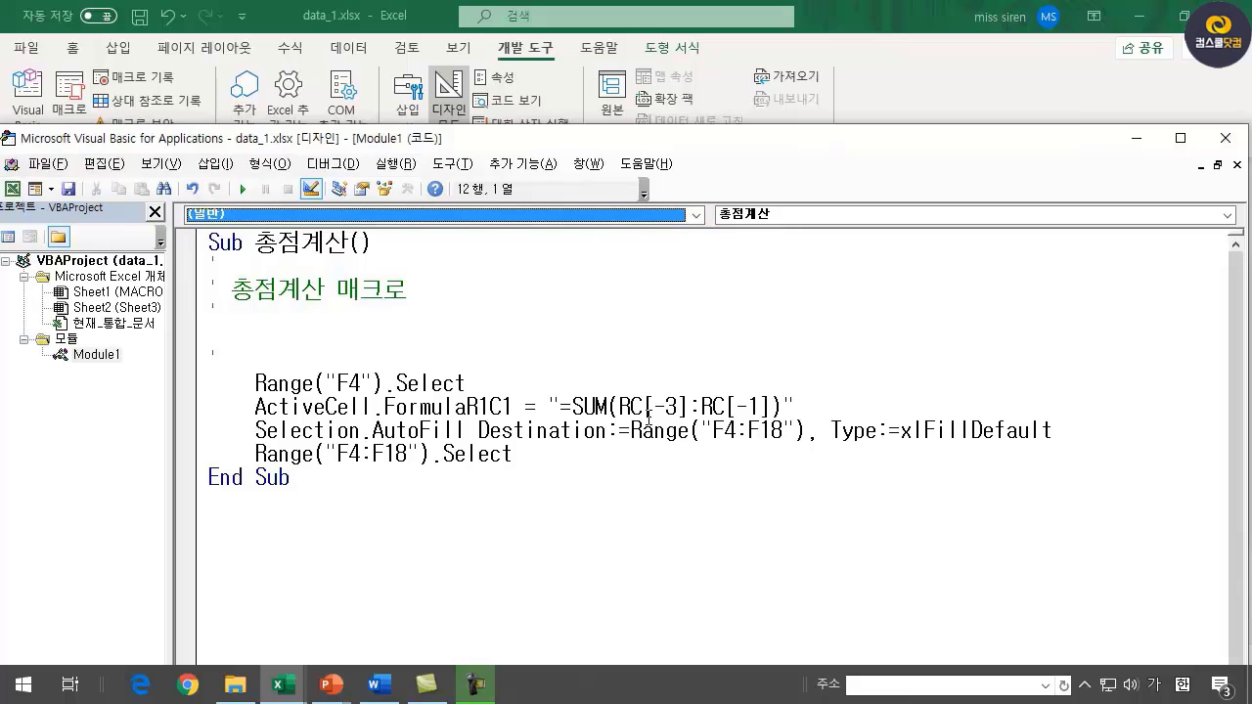
drag(695, 142, 640, 141)
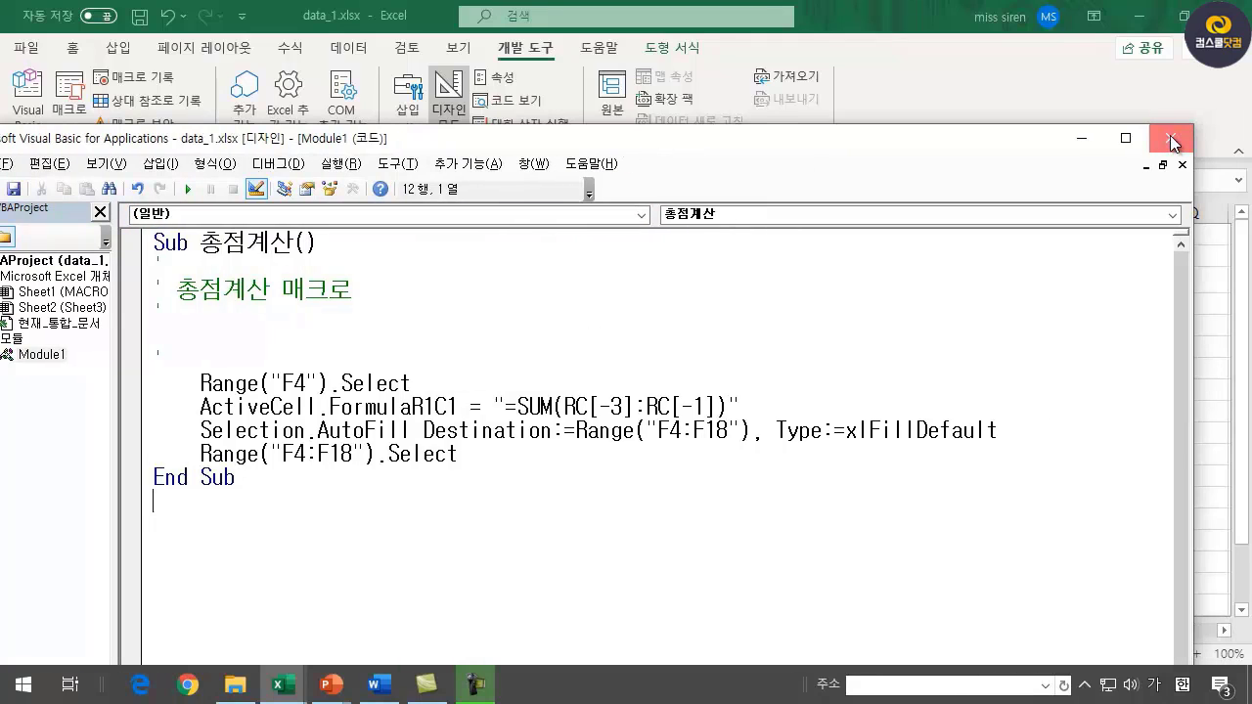
click(1170, 135)
click(714, 375)
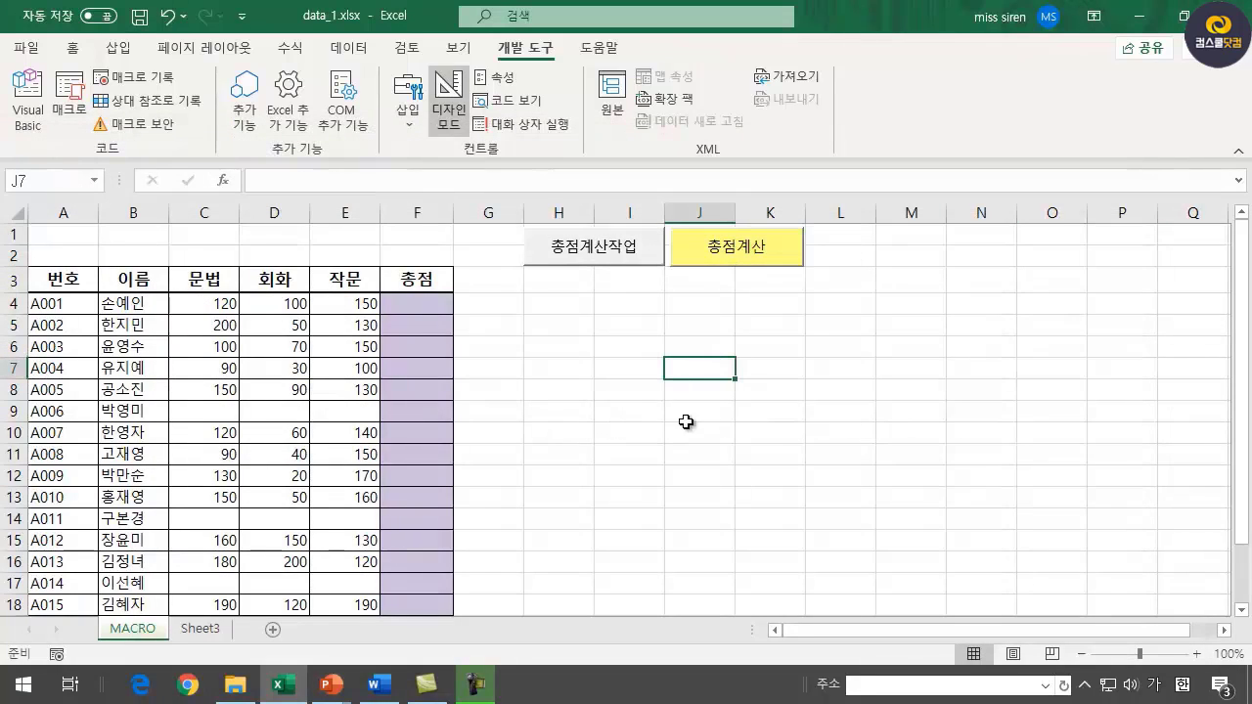
- Enter the statement "call 총점계산" in the yellow command button's Click event procedure, CommandButton1_Click
click(743, 256)
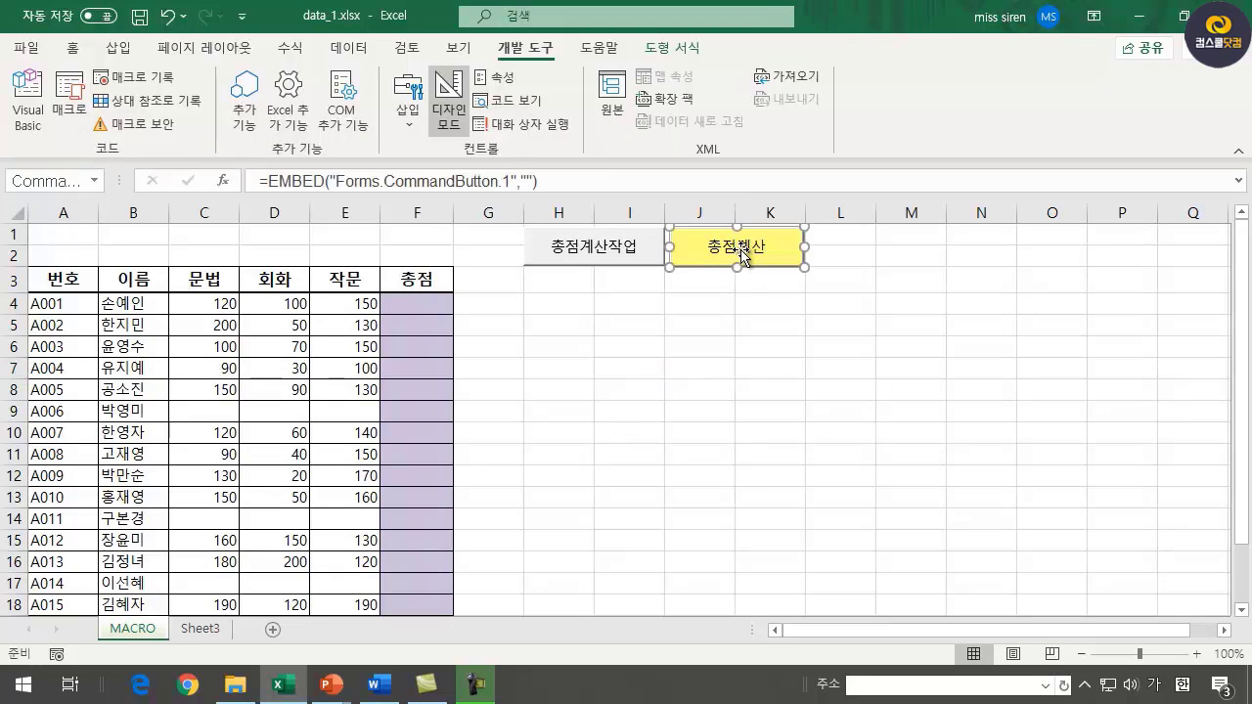
double_click(740, 250)
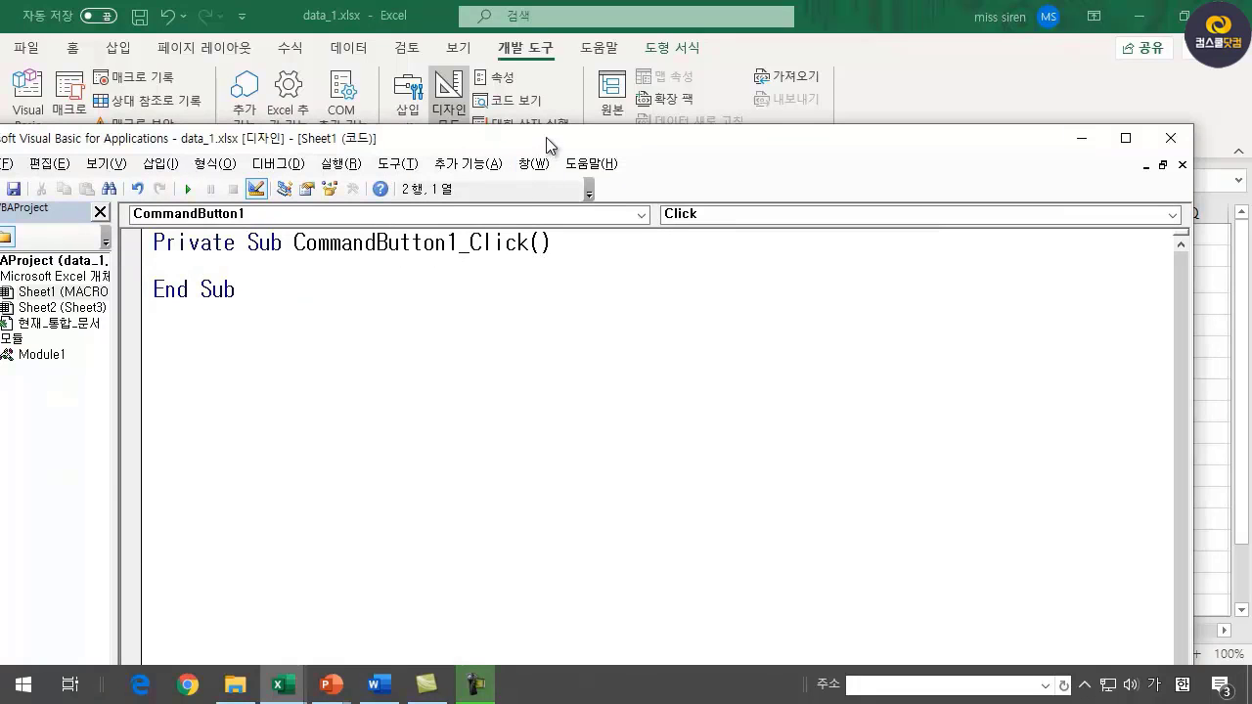
drag(546, 137, 819, 303)
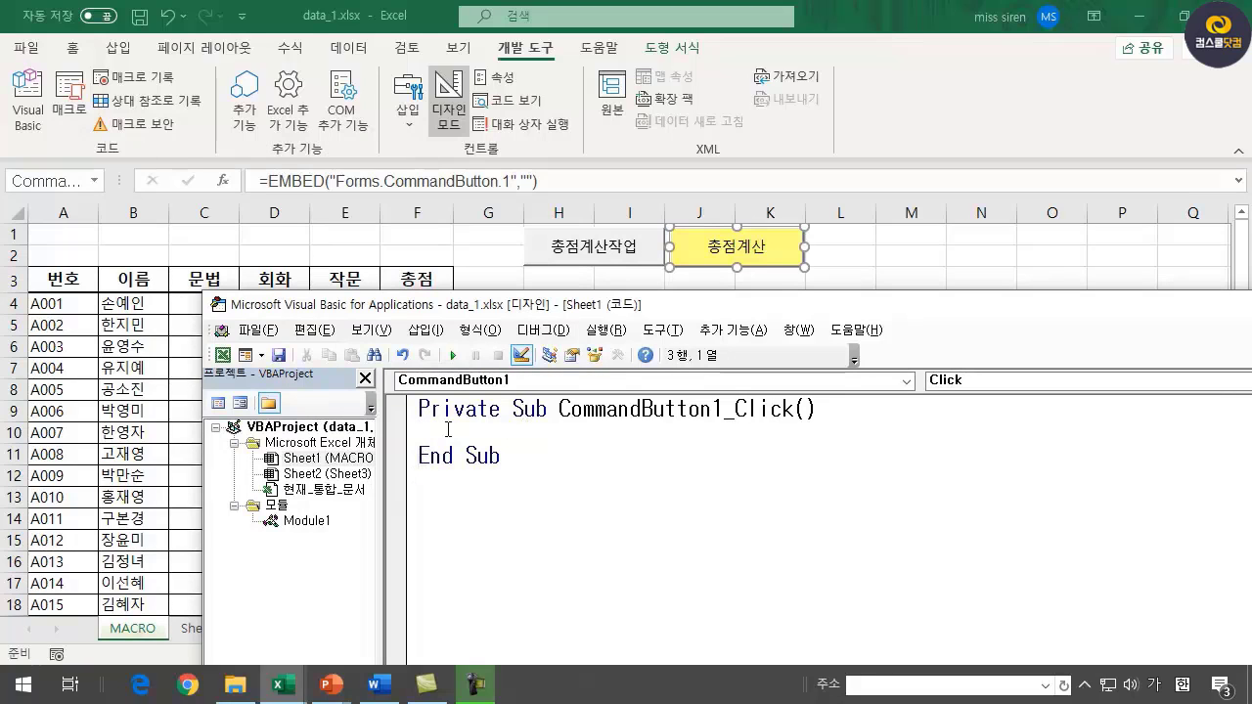
click(431, 428)
text(총)
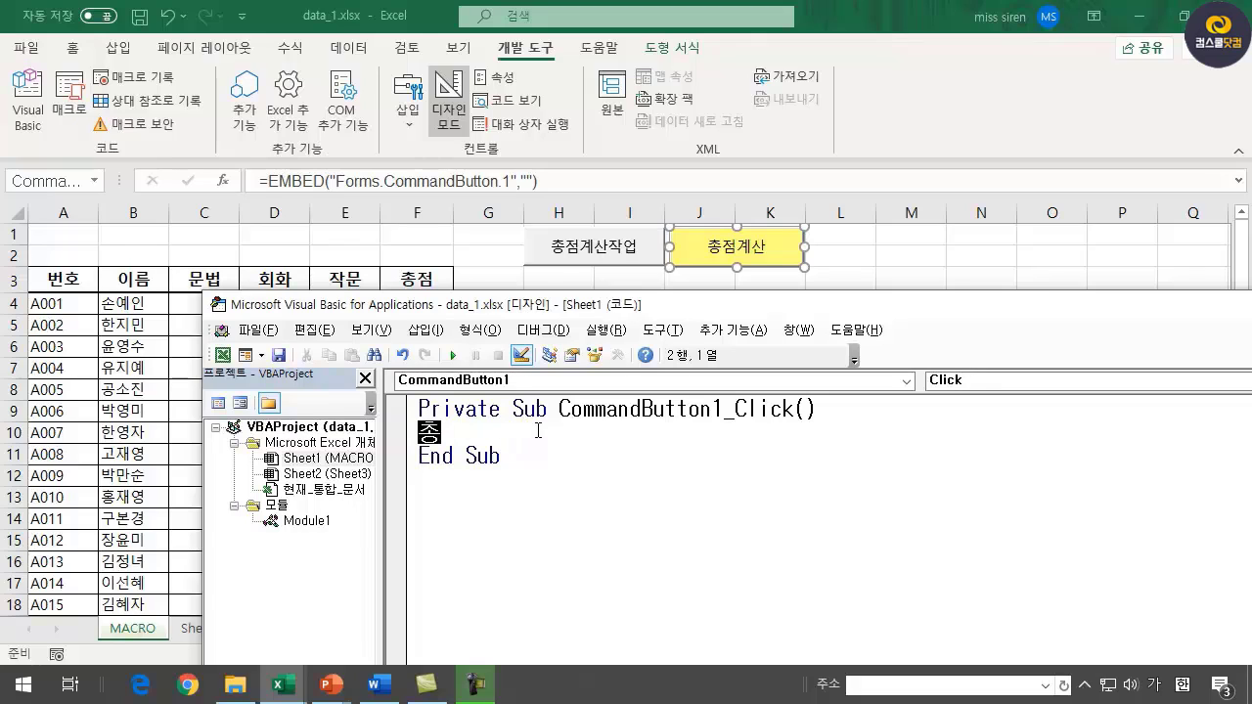
text(점ㄱ계산)
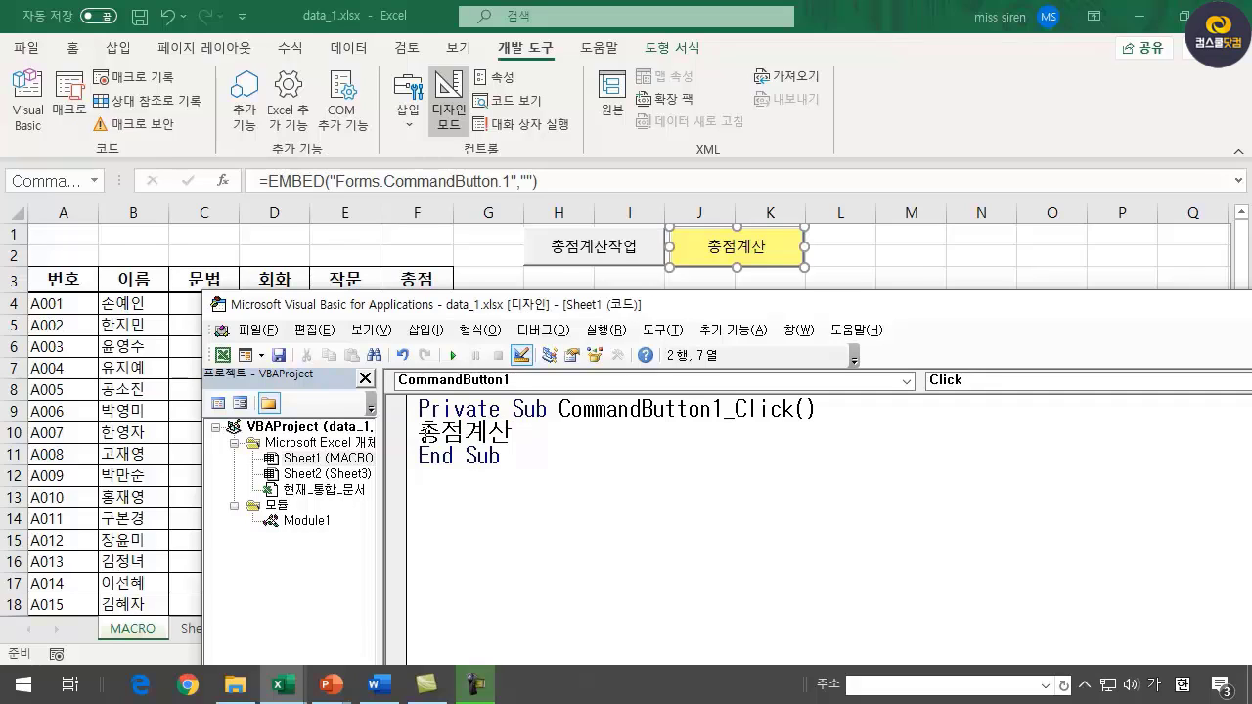
key(Home)
text(call)
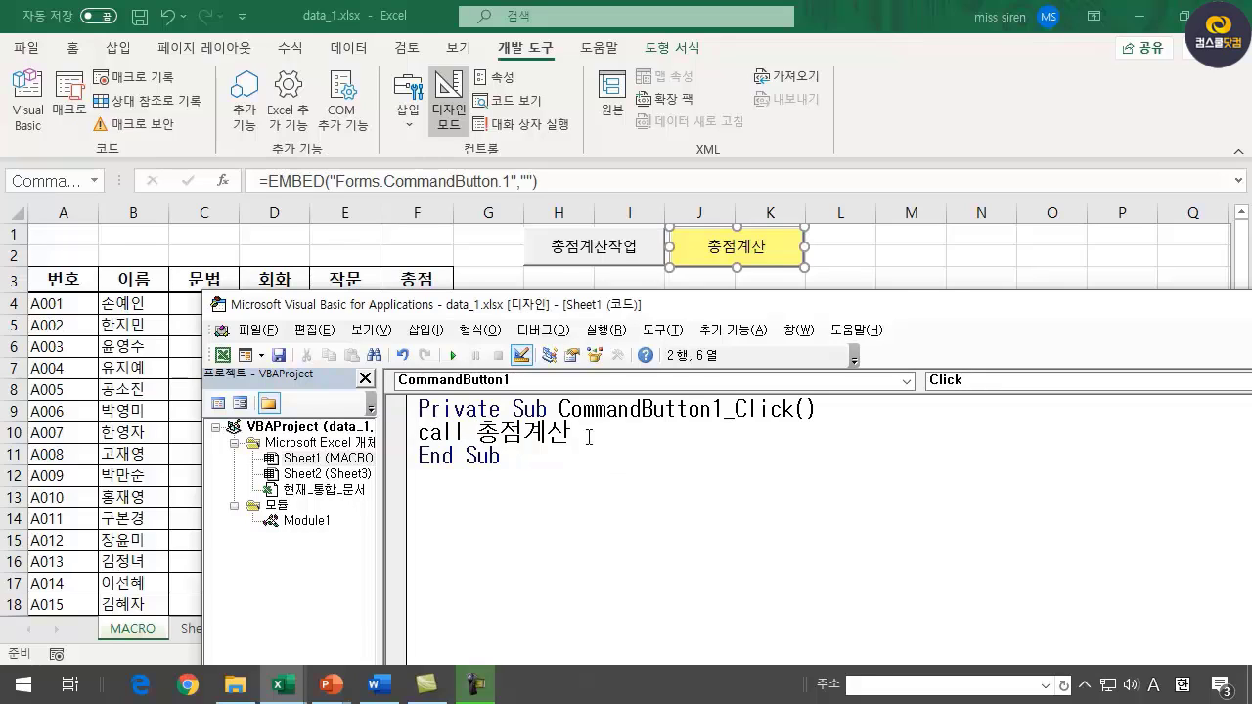
- Move the Visual Basic editor window below the worksheet's command buttons, and switch back to the MACRO sheet in Excel
drag(761, 307, 713, 251)
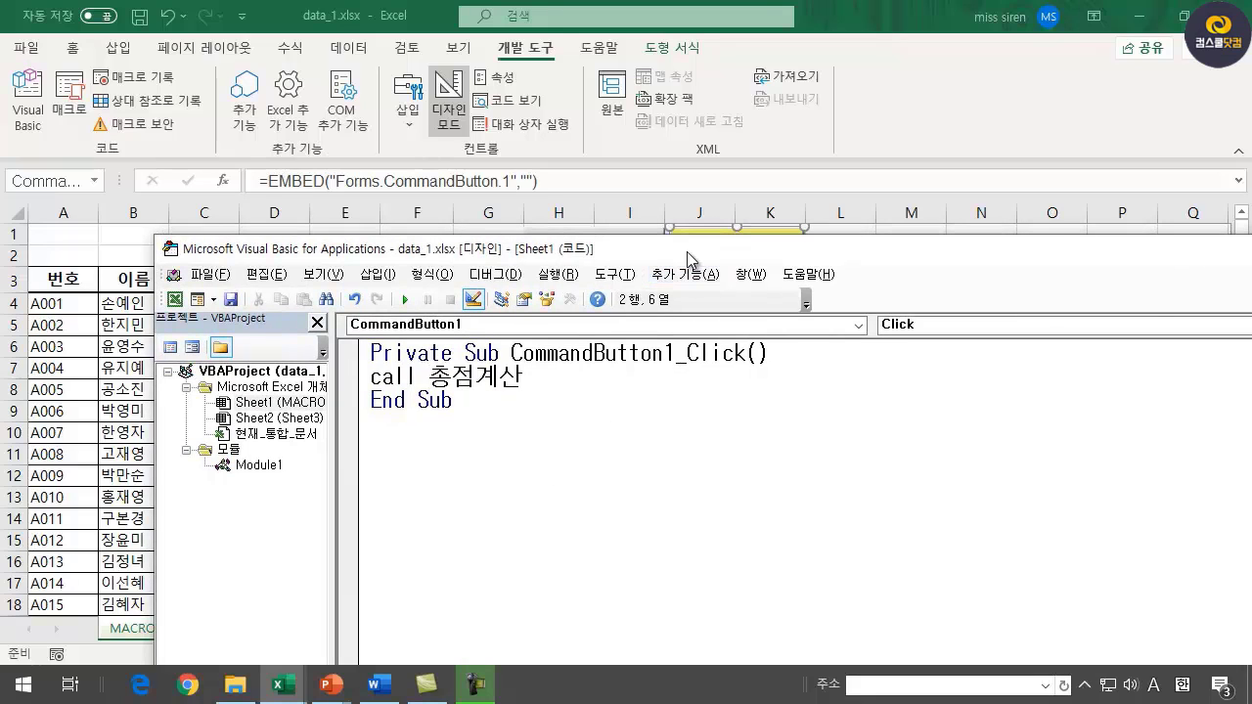
drag(626, 248, 600, 327)
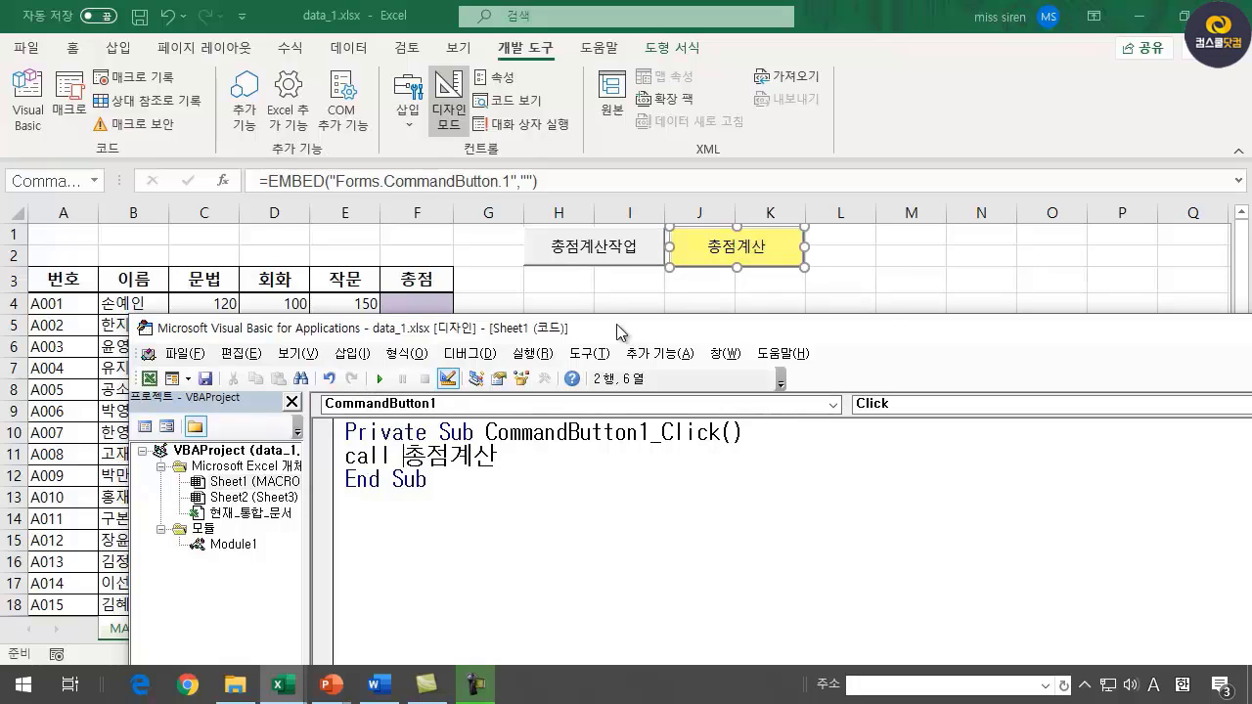
drag(616, 331, 514, 293)
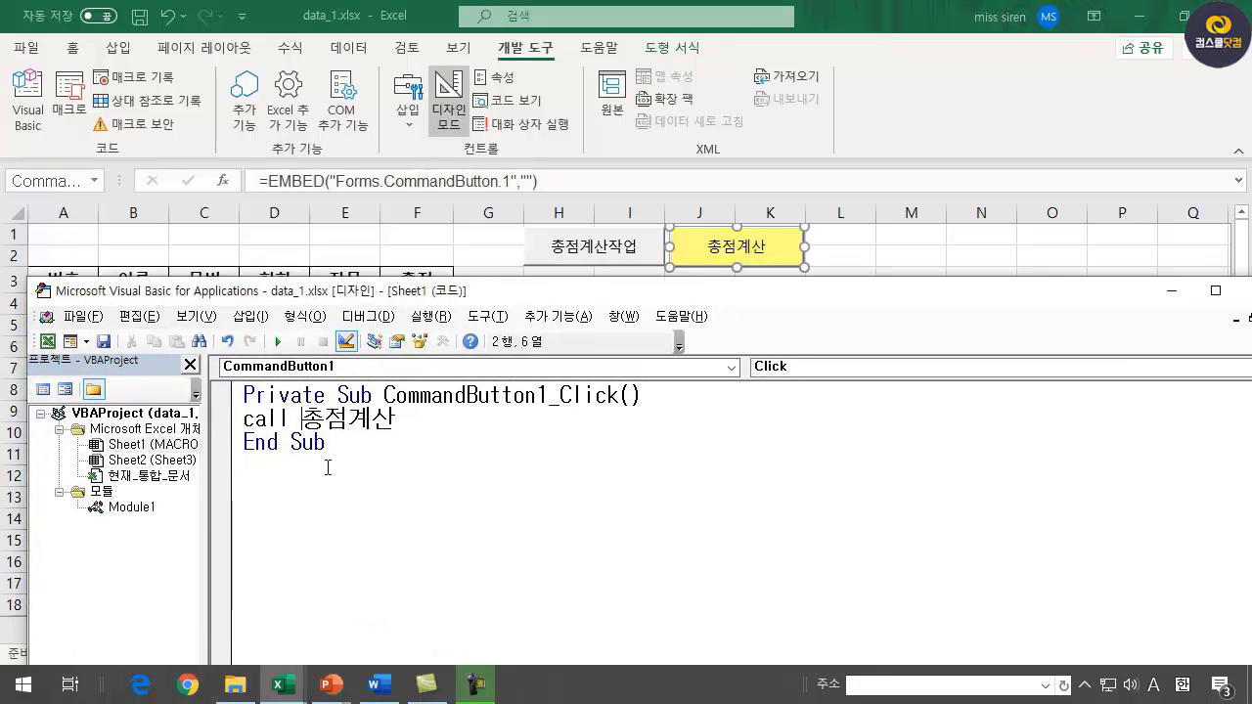
click(46, 342)
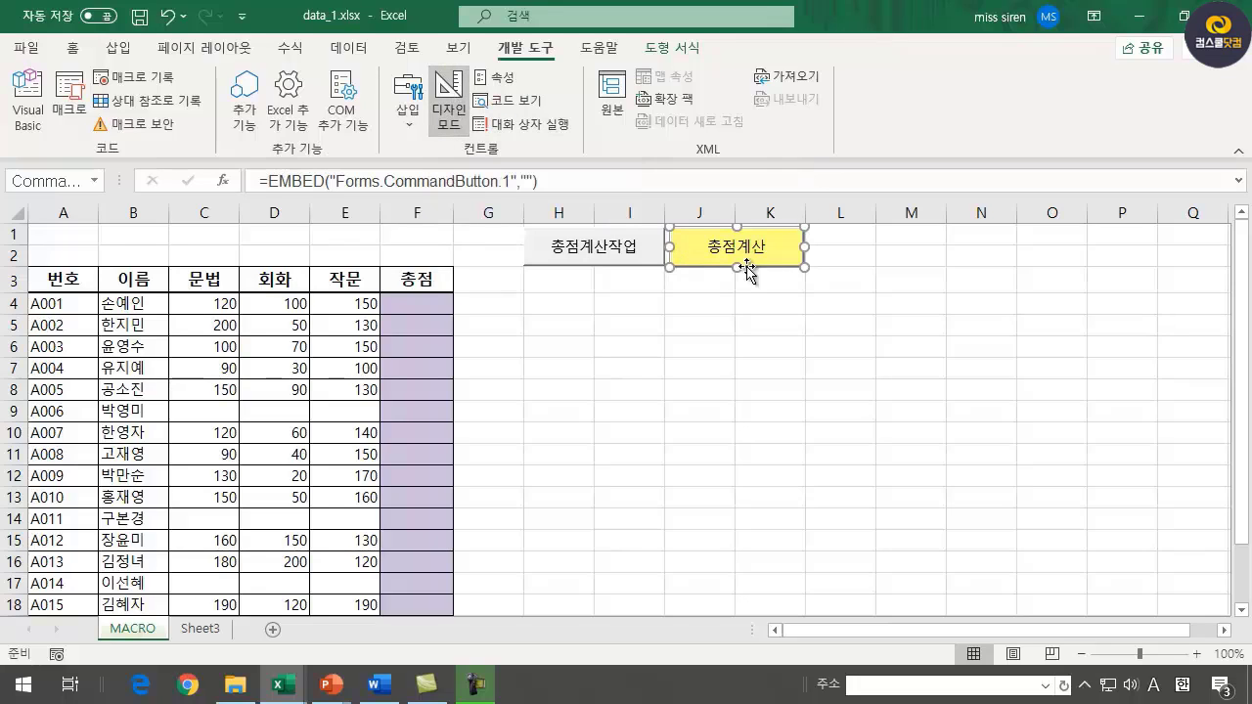
- Turn off Design Mode and run the 총점계산 macro with the yellow command button to fill the 총점 column
click(444, 93)
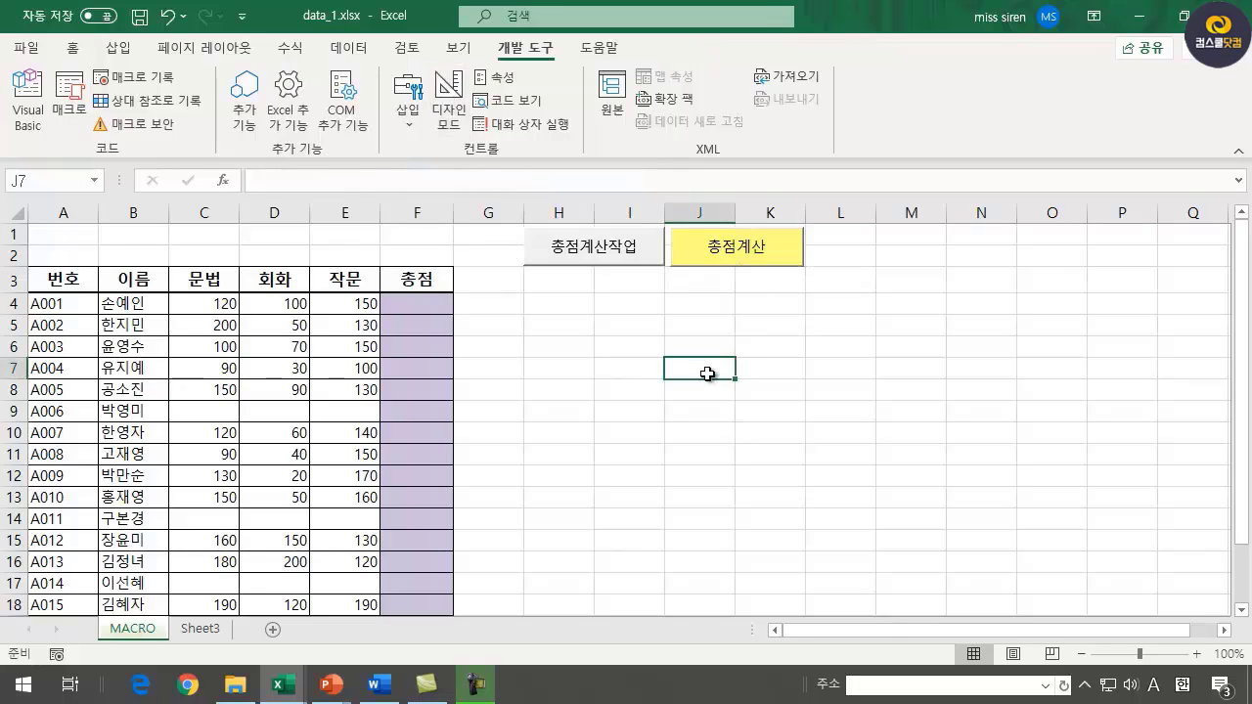
click(790, 383)
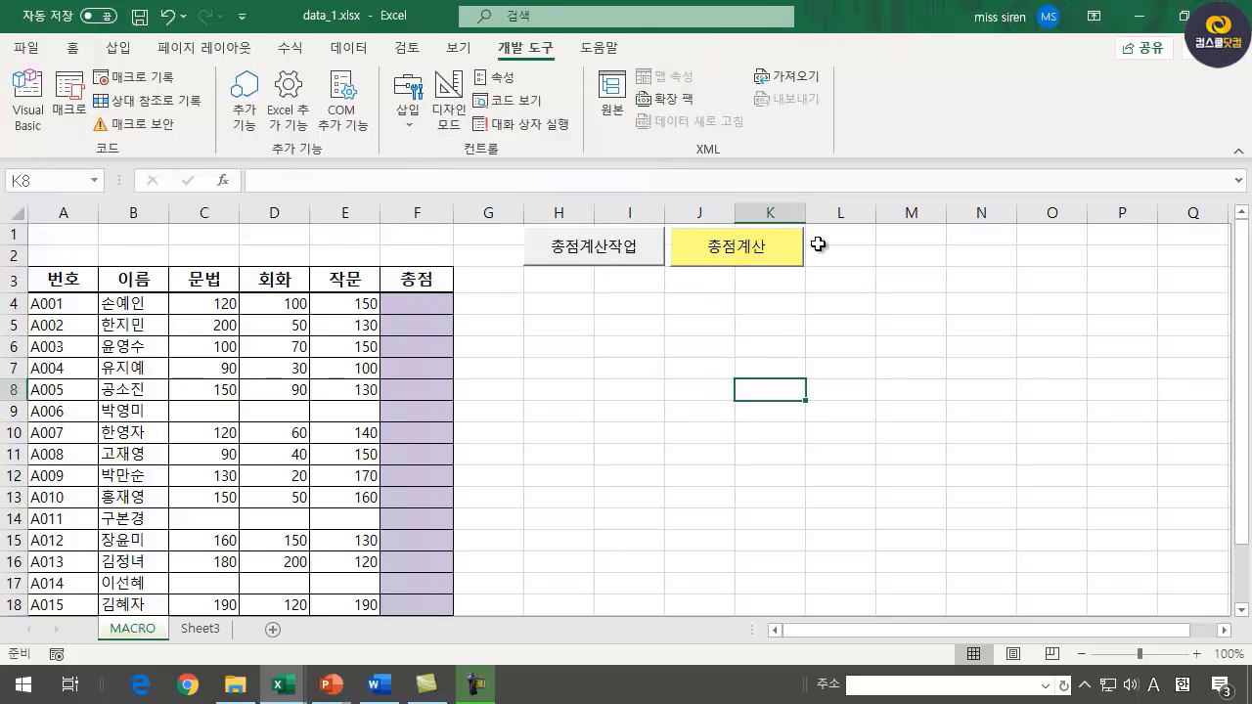
click(743, 256)
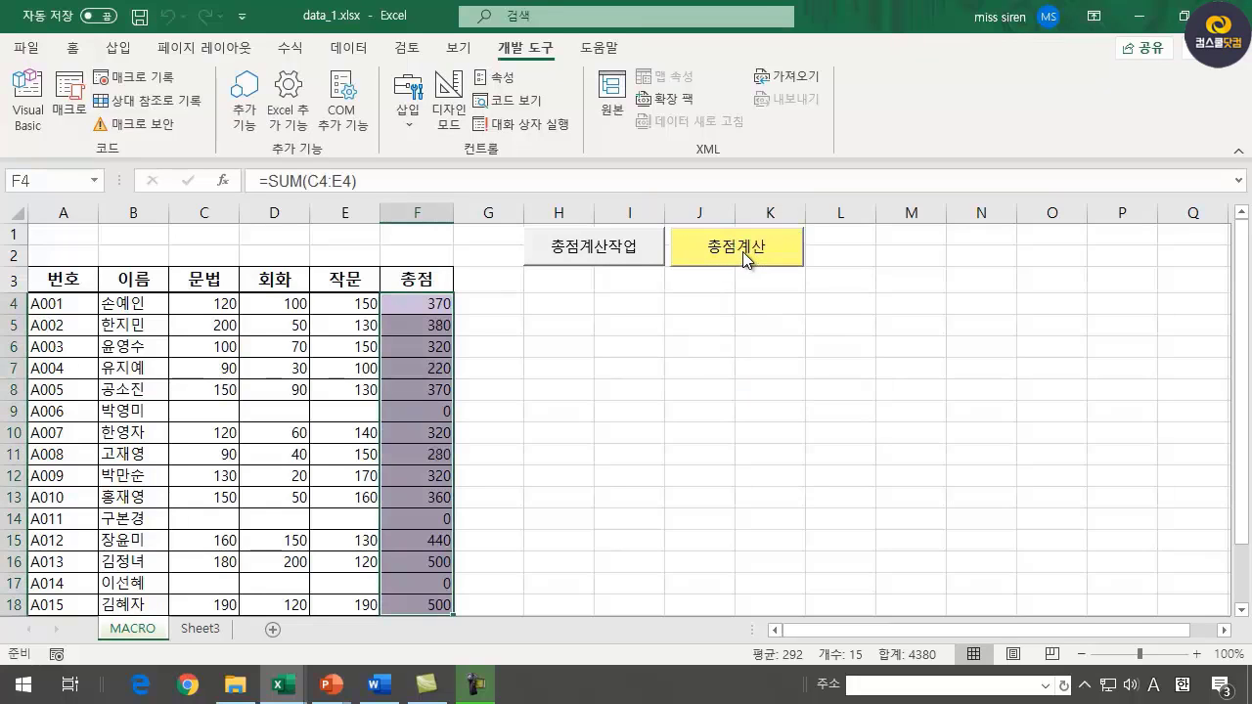